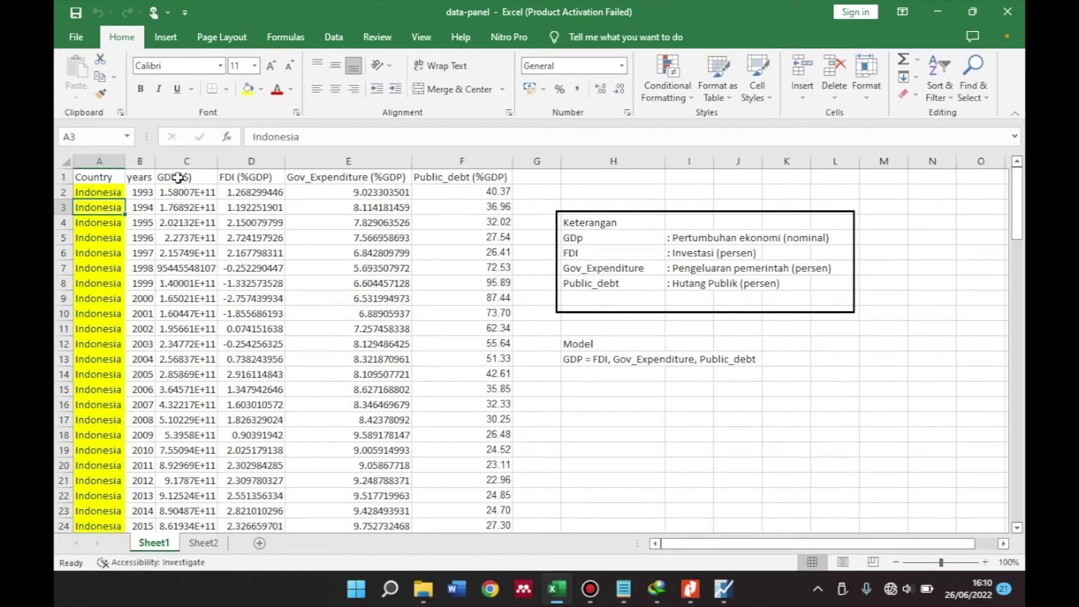
# Examine the country panel data, covered years, variable descriptions and model specification in Sheet1 of the data-panel workbook
pyautogui.click(101, 194)
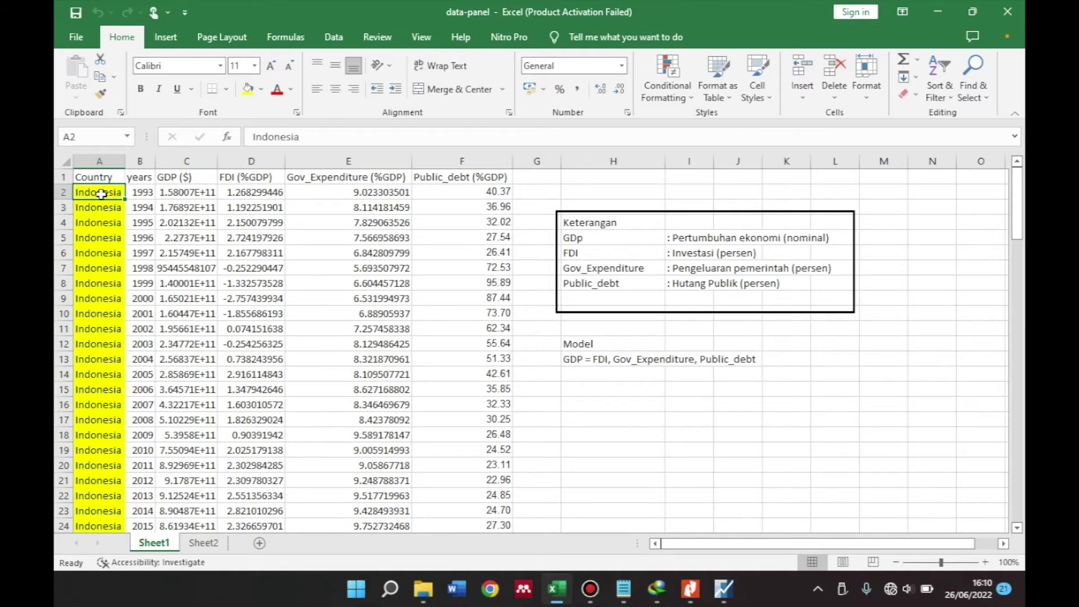
pyautogui.click(139, 193)
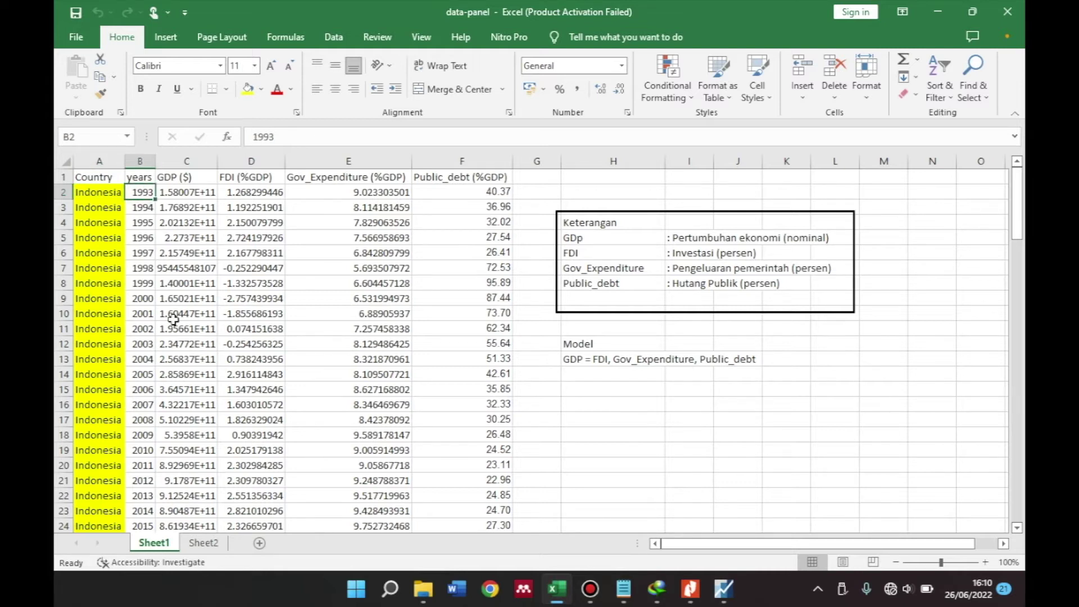
pyautogui.scroll(-3, 173, 320)
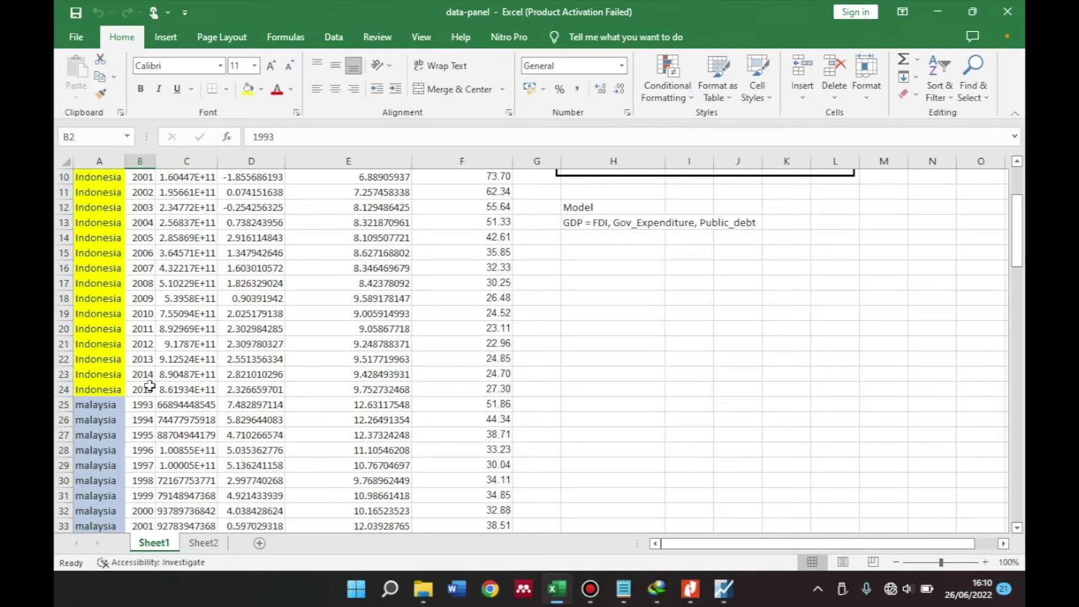
pyautogui.scroll(-2, 136, 420)
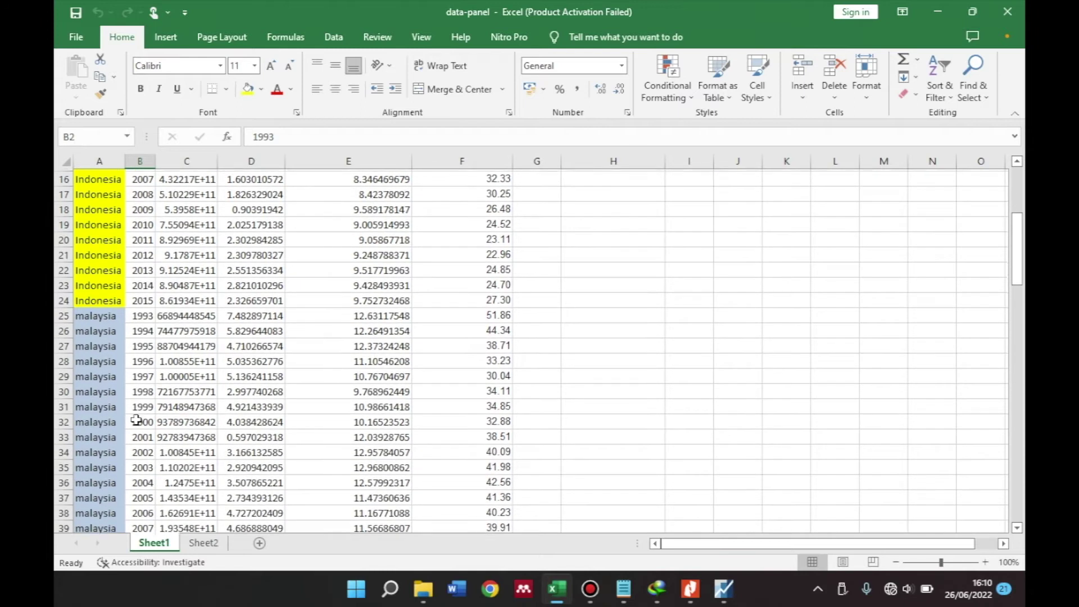
pyautogui.scroll(-6, 155, 323)
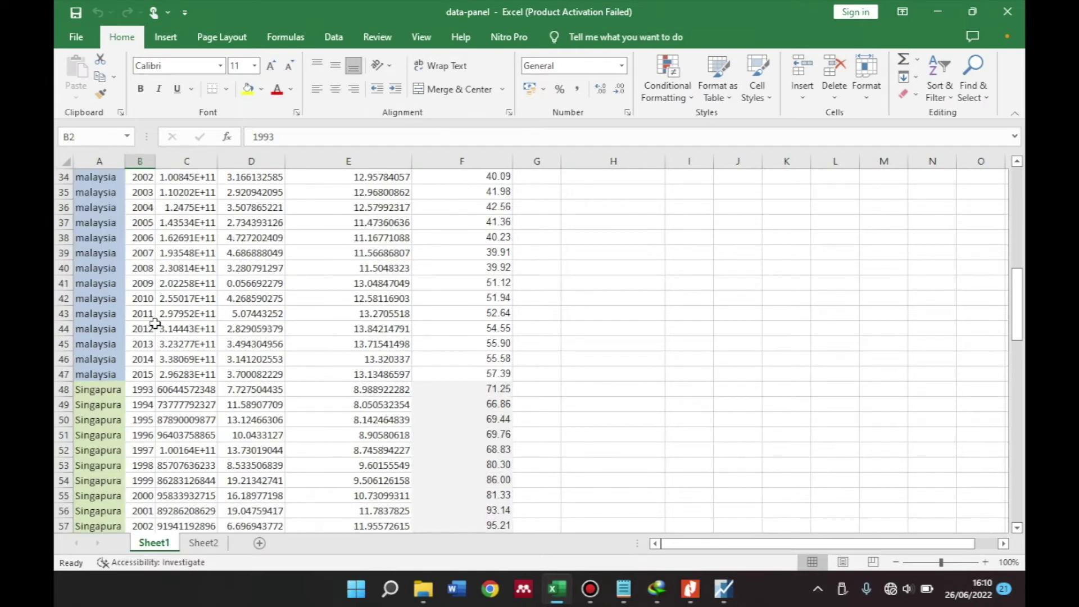
pyautogui.scroll(-11, 276, 460)
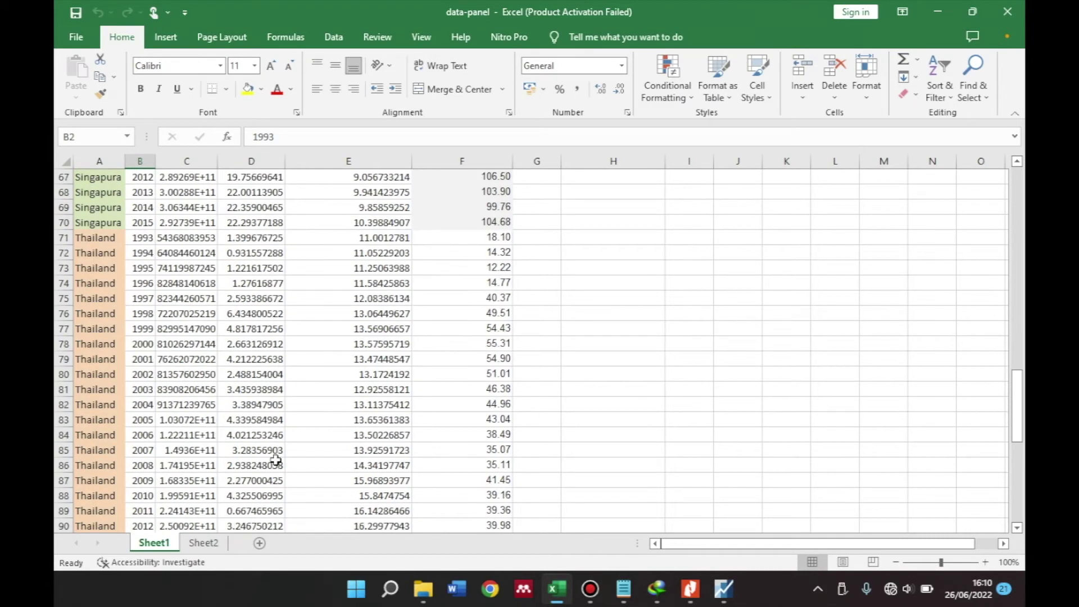
pyautogui.scroll(-7, 275, 460)
pyautogui.scroll(-2, 276, 460)
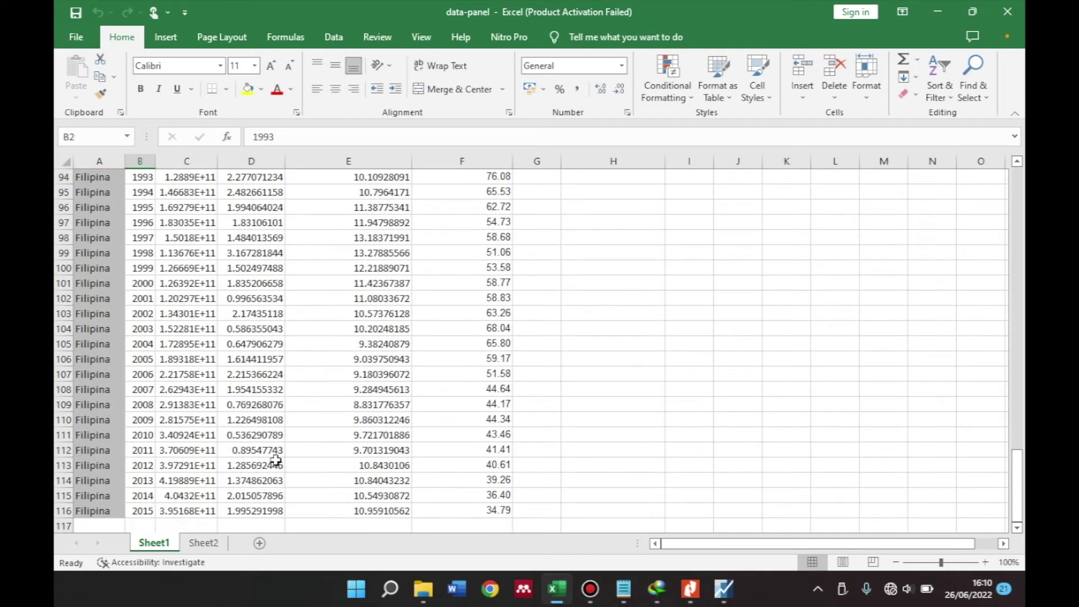
pyautogui.scroll(1, 275, 460)
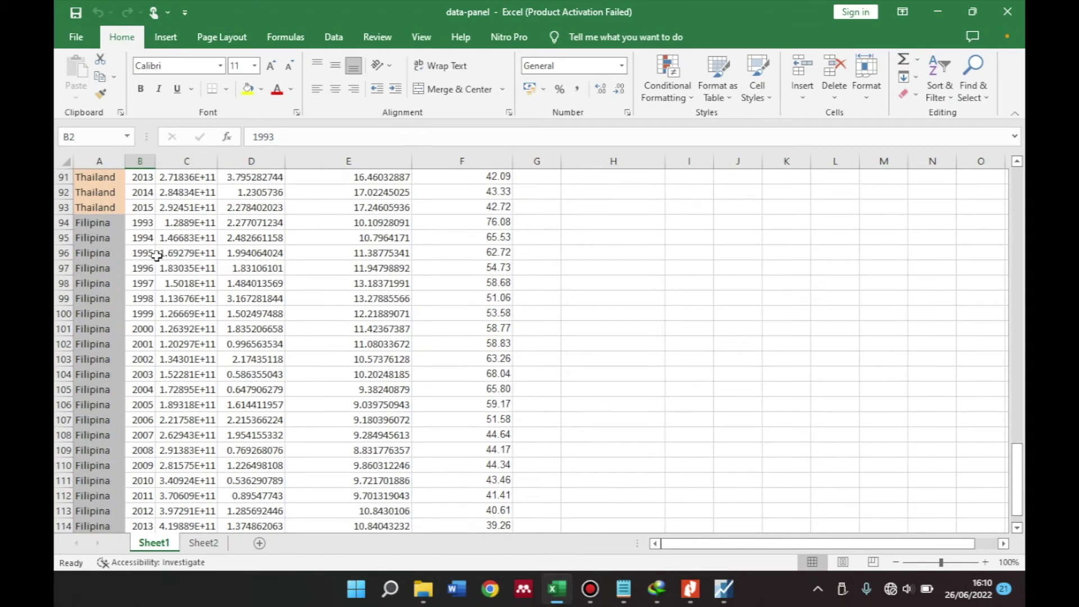
pyautogui.scroll(-3, 157, 256)
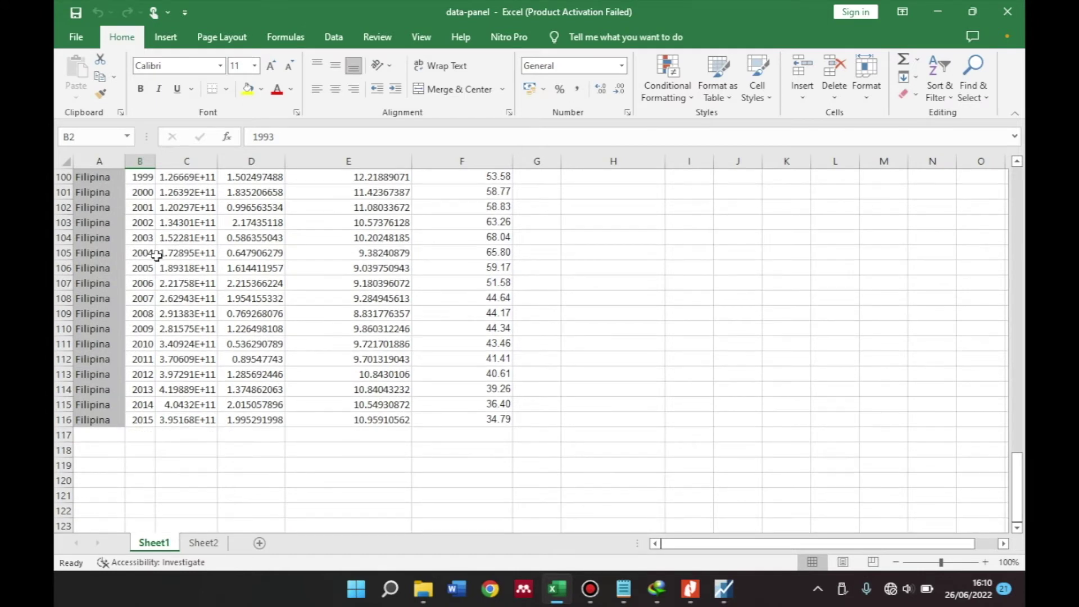
pyautogui.scroll(20, 360, 200)
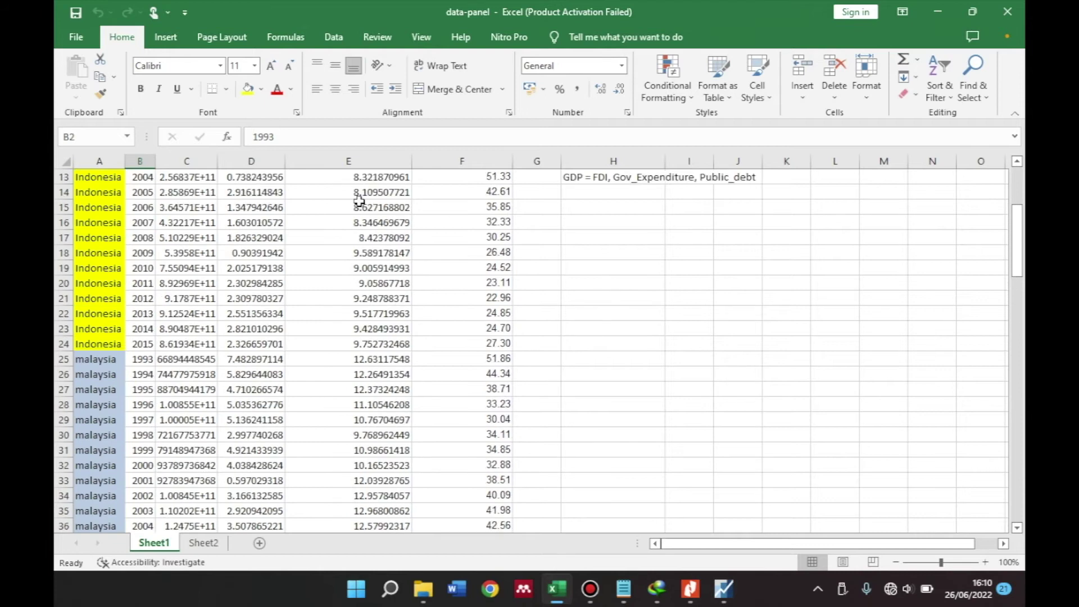
pyautogui.scroll(4, 360, 200)
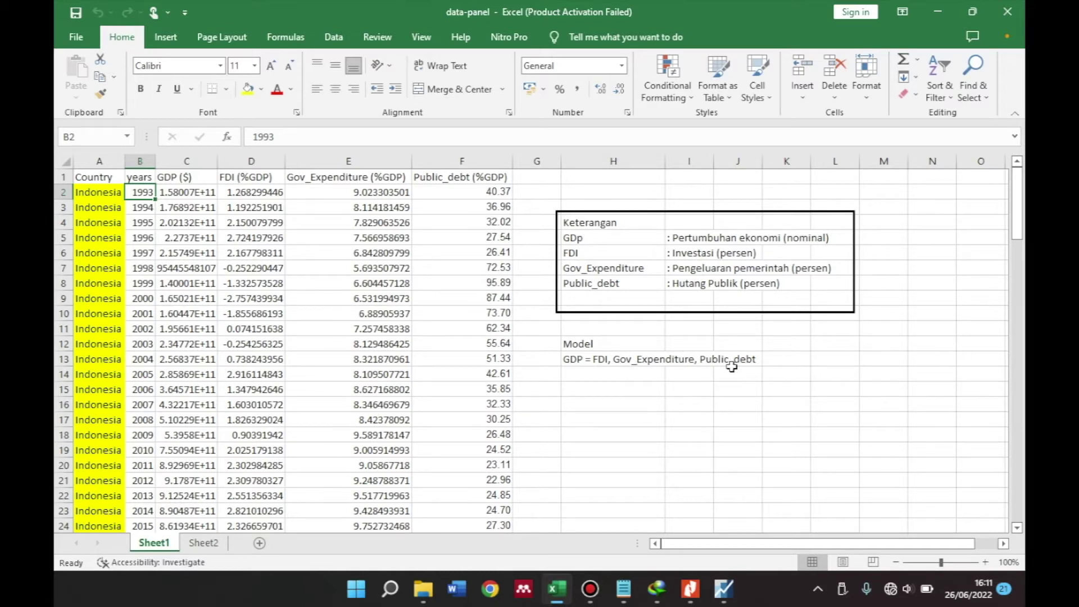
# Switch to EViews and start a new workfile with a Balanced Panel structure and Annual frequency
pyautogui.click(724, 591)
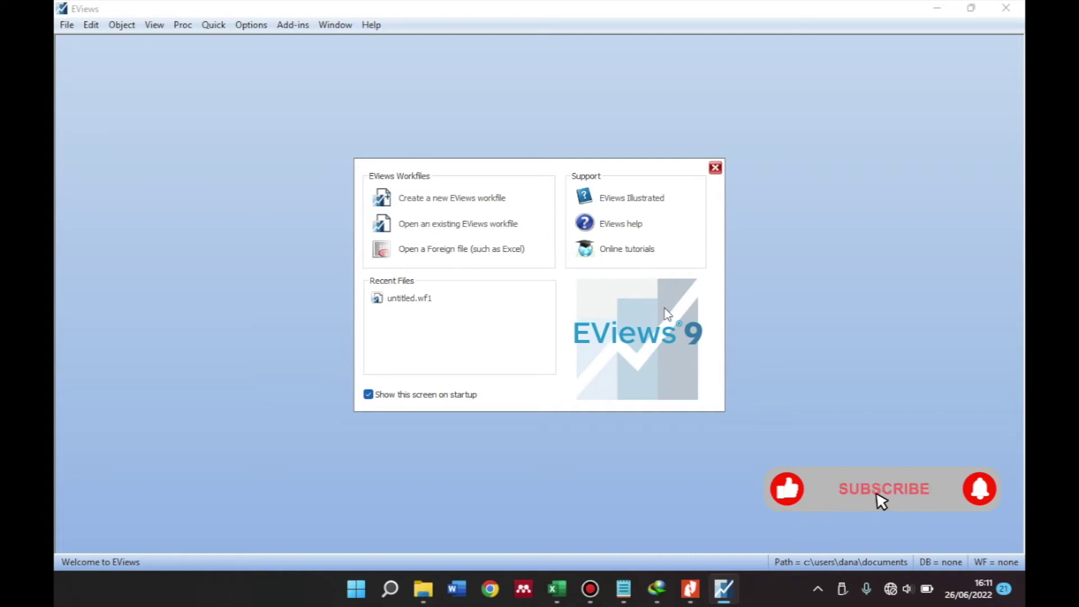
pyautogui.click(473, 200)
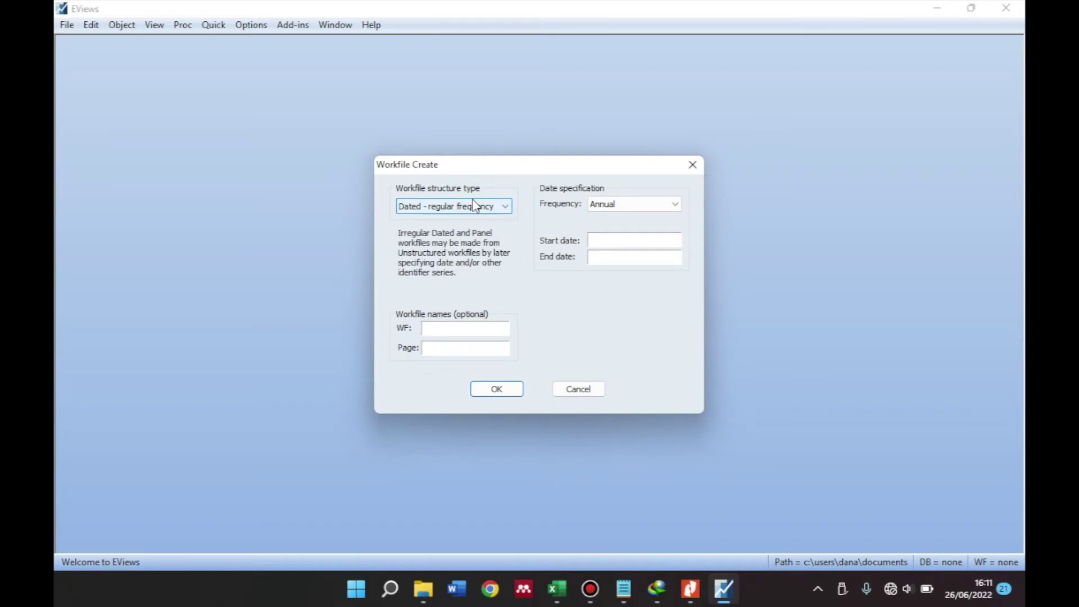
pyautogui.click(474, 206)
pyautogui.click(452, 239)
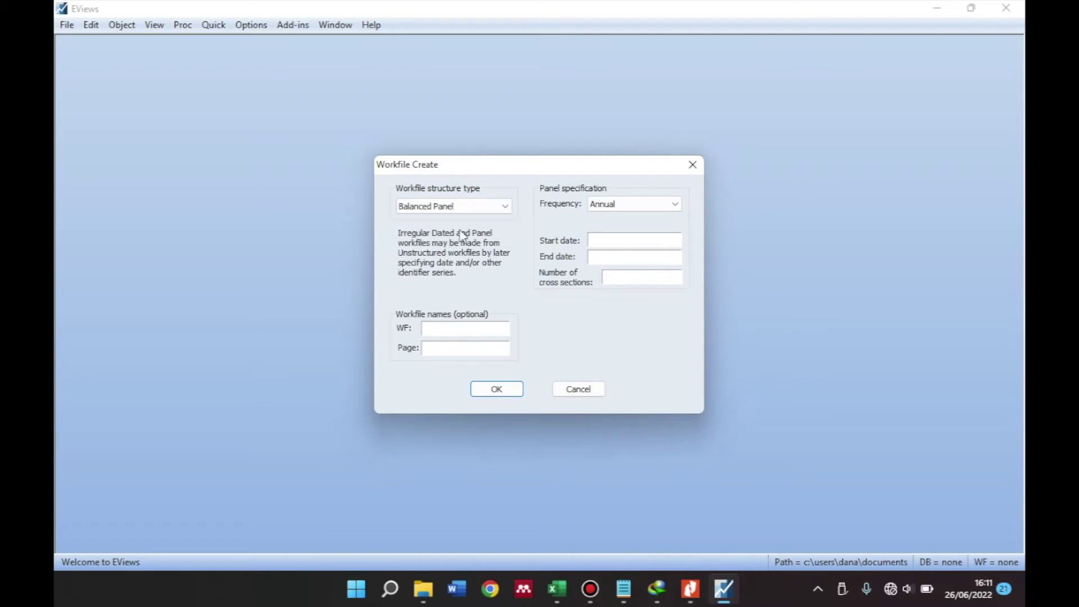
pyautogui.click(618, 207)
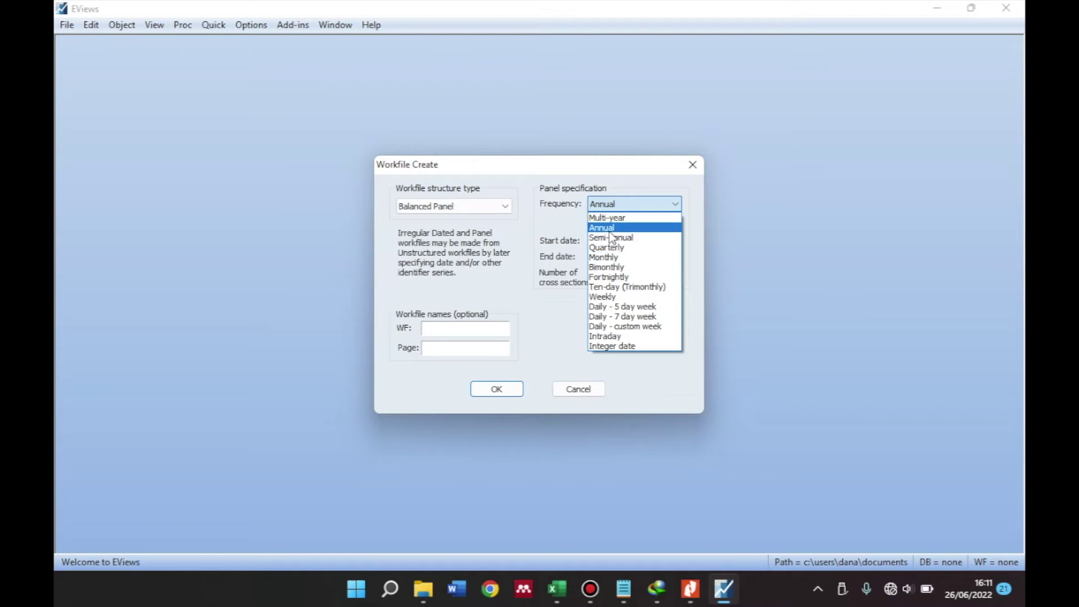
pyautogui.click(609, 229)
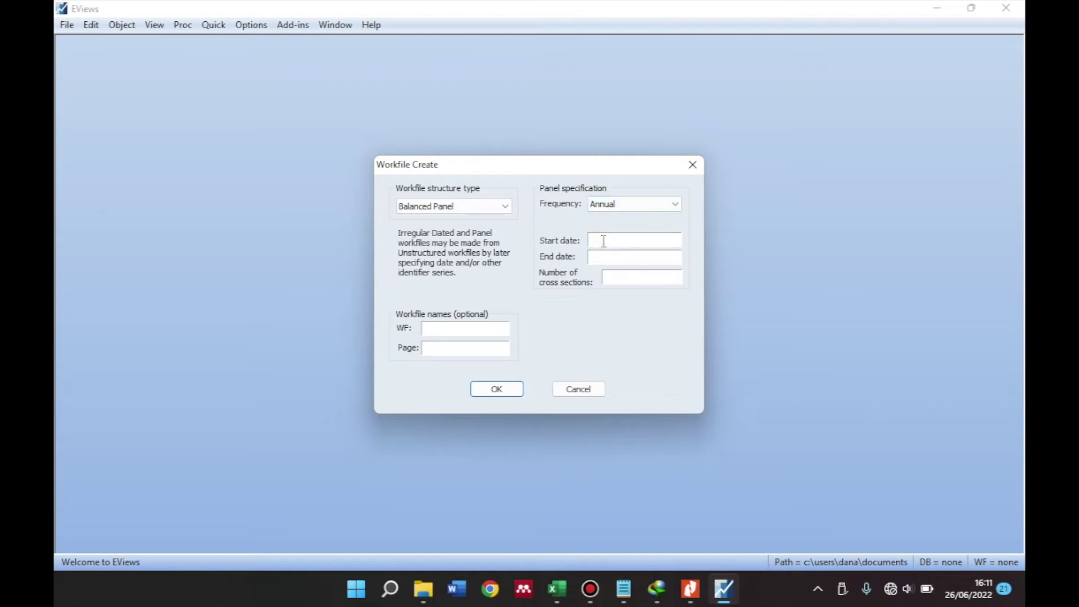
# Create the workfile with start date 1993, end date 2015 and 5 cross sections, and close the command window
pyautogui.write('1993')
pyautogui.click(608, 255)
pyautogui.write('2015')
pyautogui.click(636, 278)
pyautogui.write('5')
pyautogui.click(494, 389)
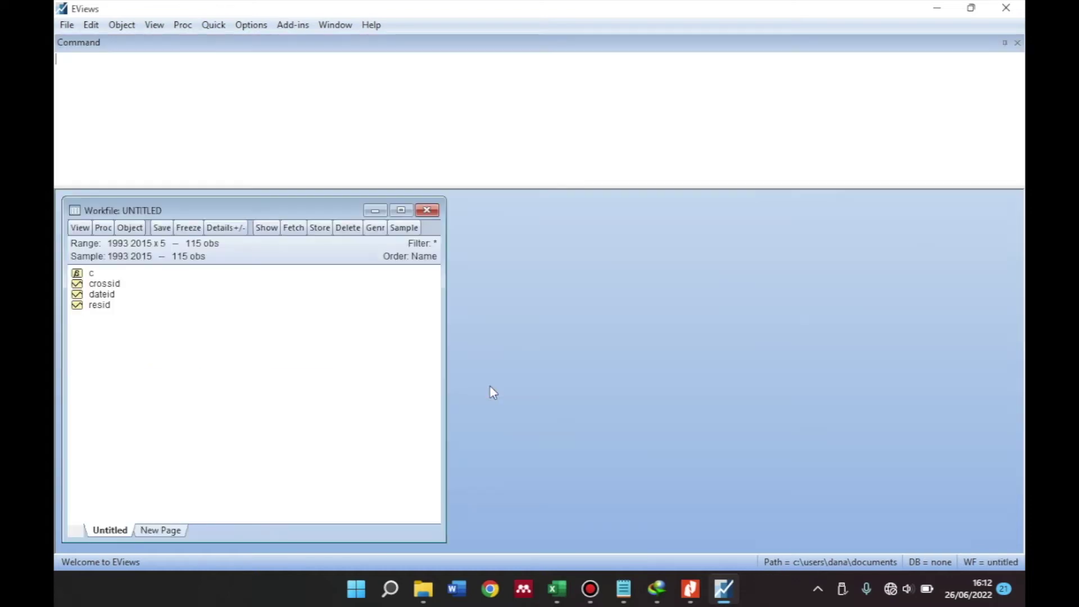
pyautogui.click(1017, 42)
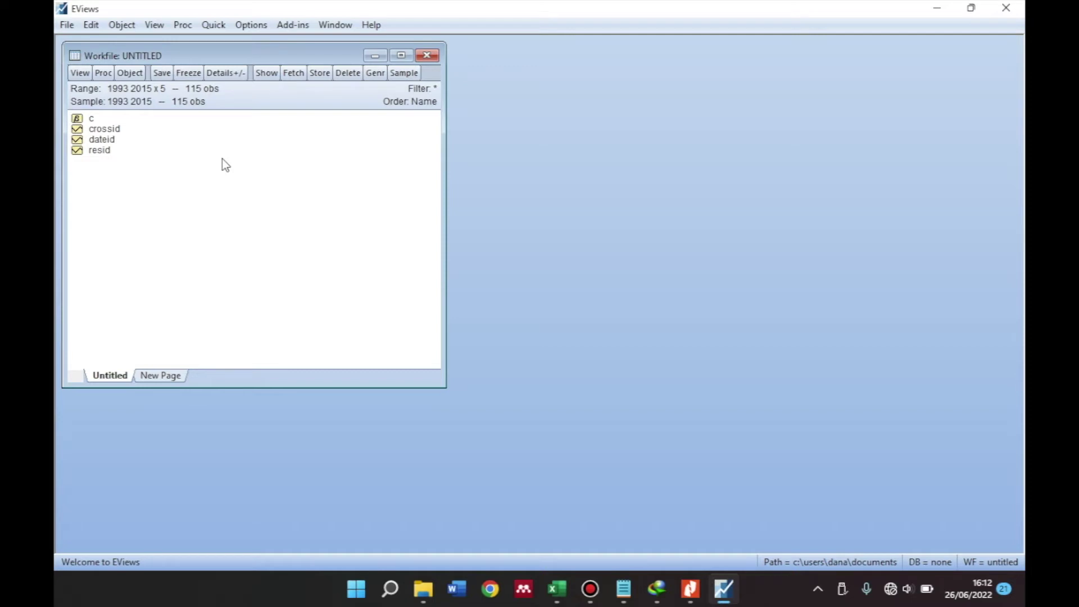
# Create a new Series object named gdp in the workfile
pyautogui.click(127, 74)
pyautogui.click(143, 90)
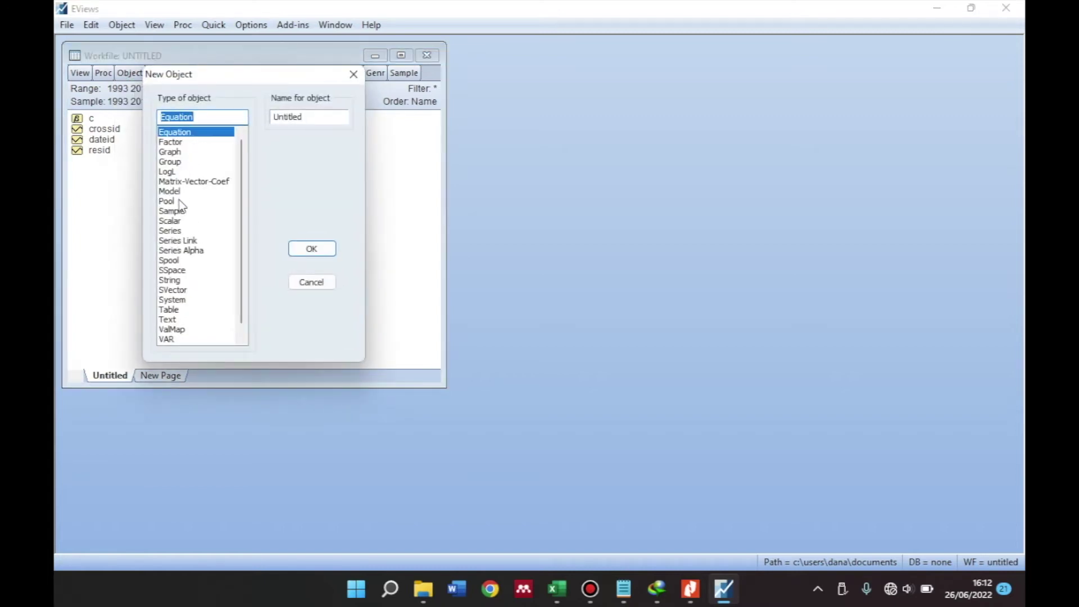
pyautogui.click(177, 229)
pyautogui.click(327, 116)
pyautogui.press('BackSpace')
pyautogui.press('BackSpace')
pyautogui.press('BackSpace')
pyautogui.press('BackSpace')
pyautogui.press('BackSpace')
pyautogui.press('BackSpace')
pyautogui.press('BackSpace')
pyautogui.press('BackSpace')
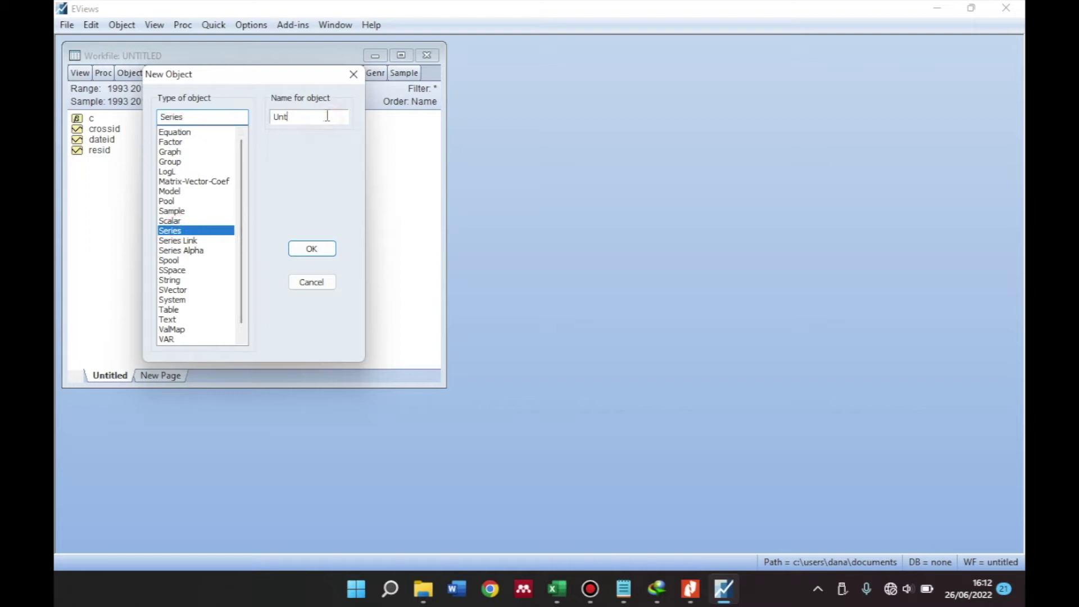
pyautogui.write('gdp')
pyautogui.press('Return')
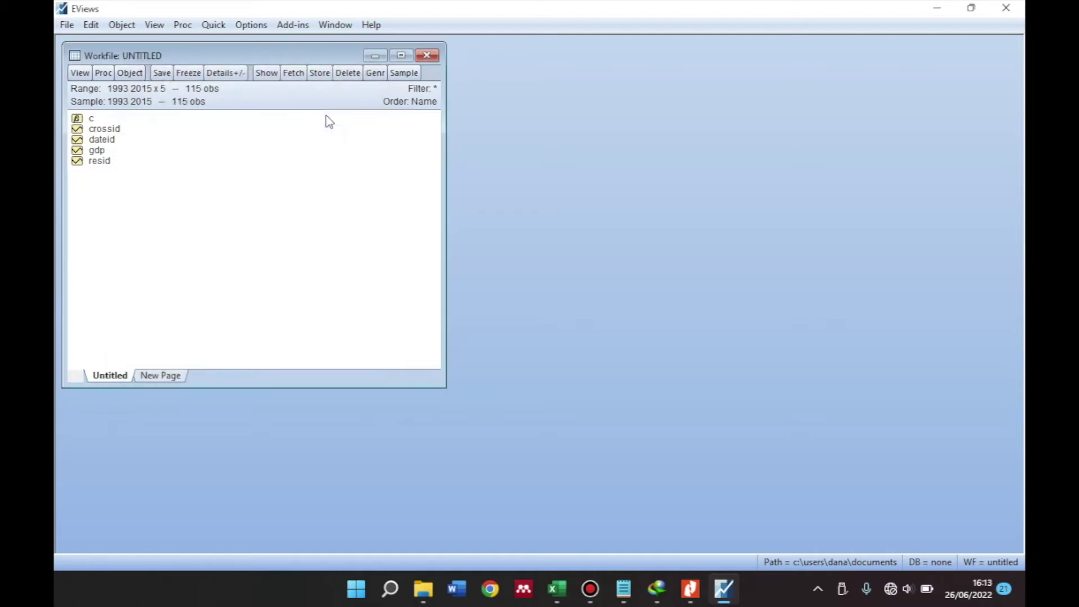
# Copy the gdp series within the workfile to a new series named fdi
pyautogui.click(142, 150)
pyautogui.click(131, 74)
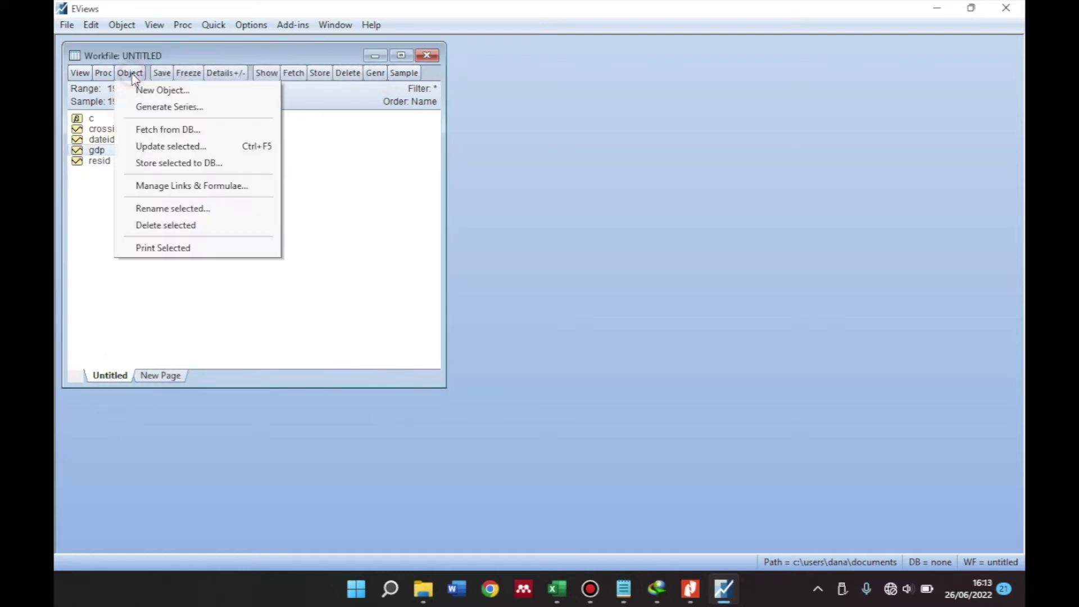
pyautogui.click(97, 153)
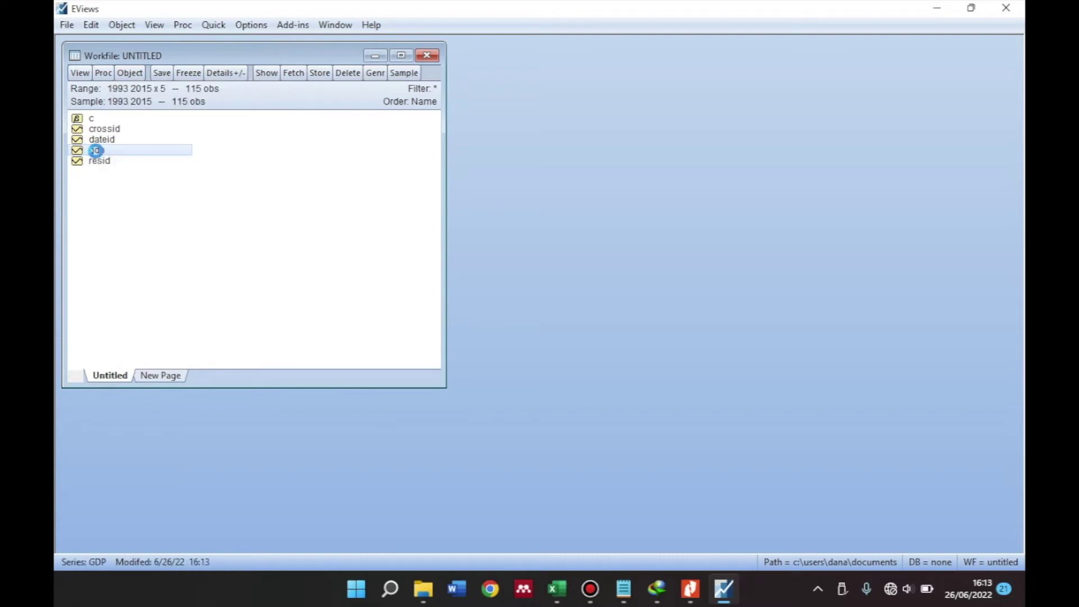
pyautogui.hotkey('ctrl', 'v')
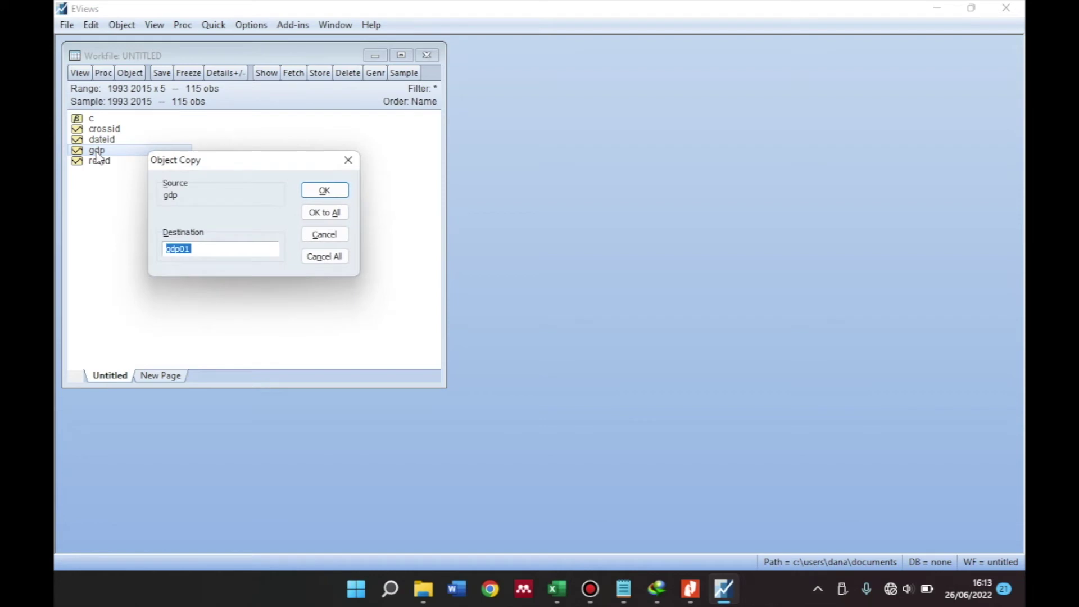
pyautogui.press('BackSpace')
pyautogui.write('fdi')
pyautogui.press('Return')
# Paste two more copies of the gdp series, naming them ge and pd
pyautogui.hotkey('ctrl', 'v')
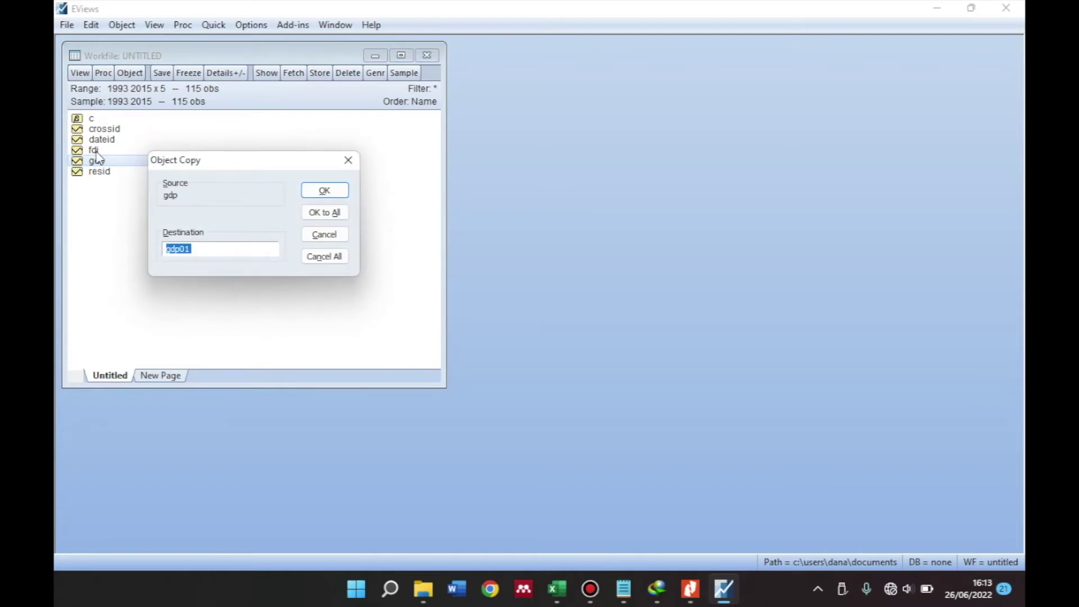
pyautogui.write('ge')
pyautogui.press('Return')
pyautogui.hotkey('ctrl', 'v')
pyautogui.write('pd')
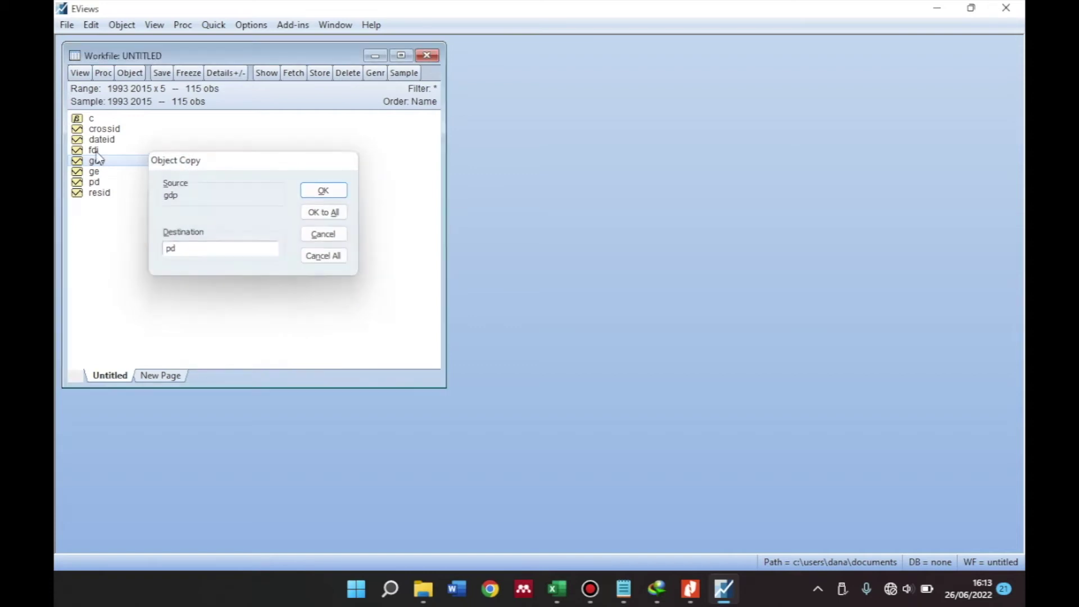
pyautogui.press('Return')
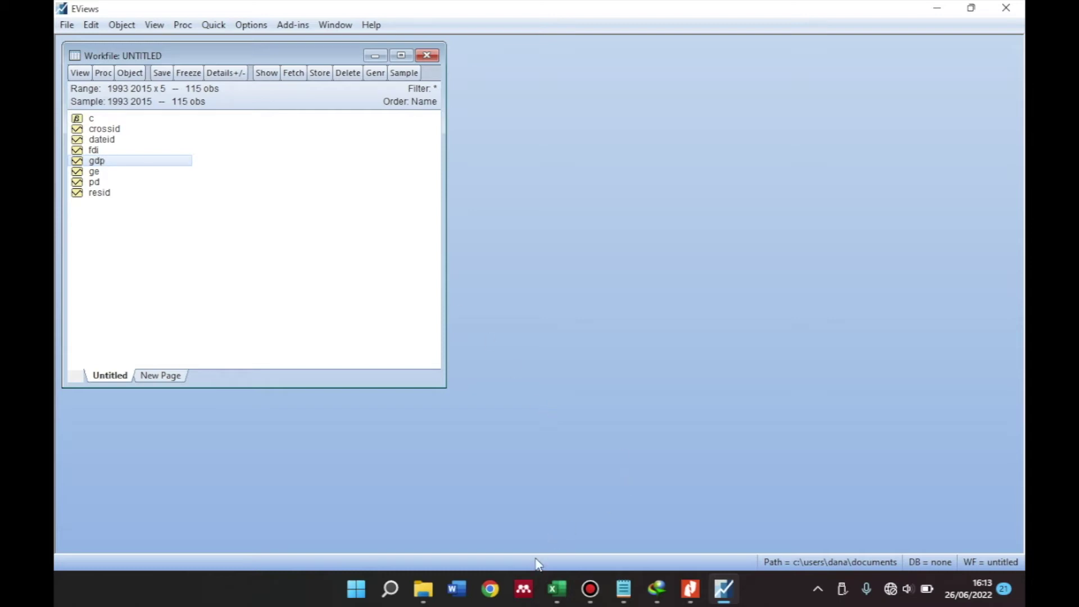
# Open the series gdp, fdi, ge and pd as a group, matching the Excel column order, and enable editing of its spreadsheet
pyautogui.moveTo(557, 589)
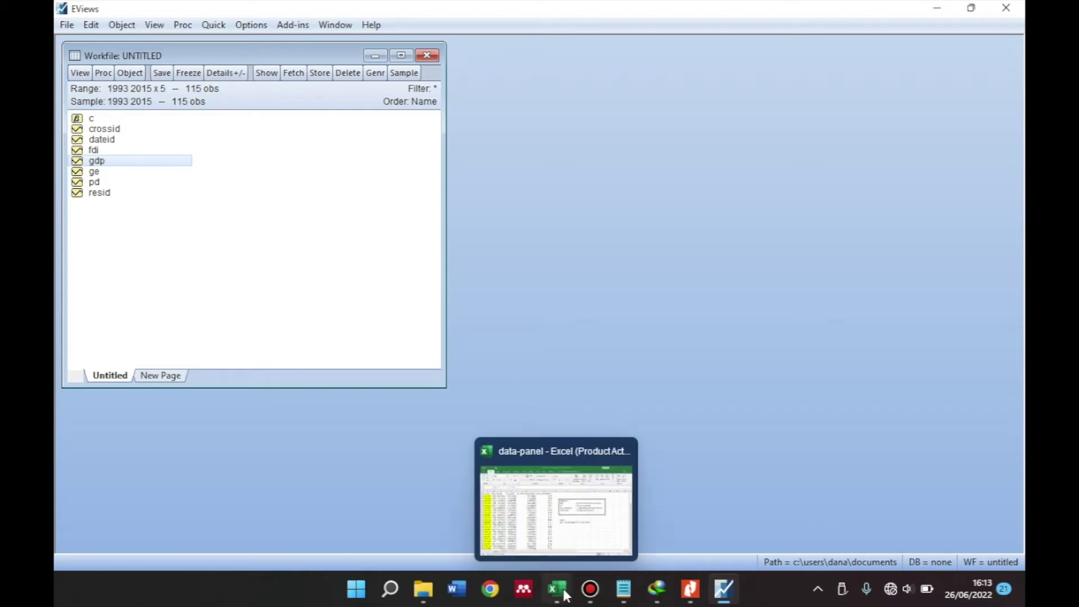
pyautogui.moveTo(544, 533)
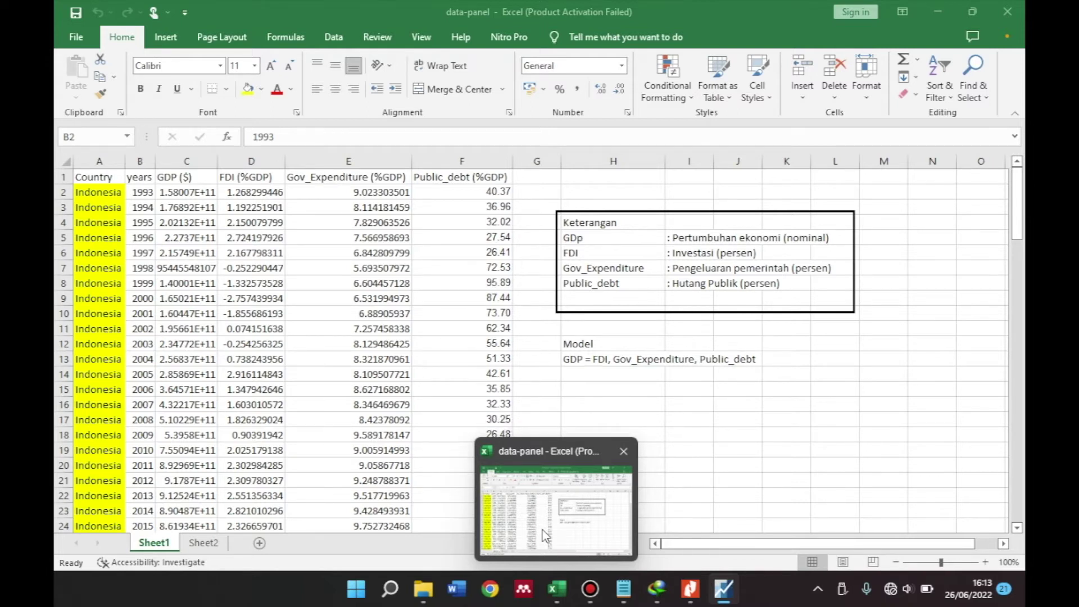
pyautogui.click(724, 589)
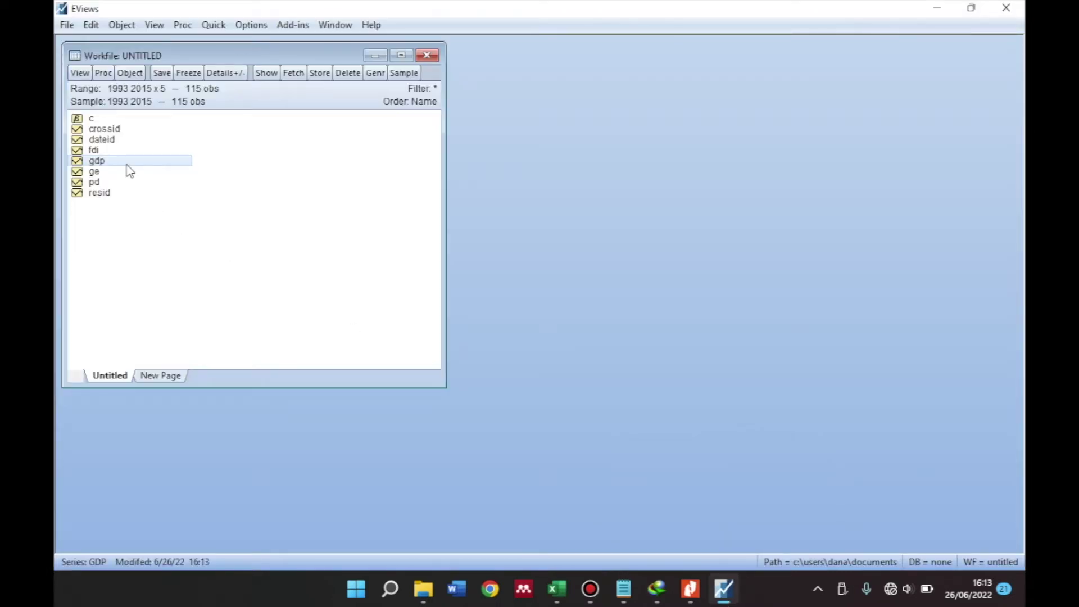
pyautogui.keyDown('ctrl'); pyautogui.click(97, 150); pyautogui.keyUp('ctrl')
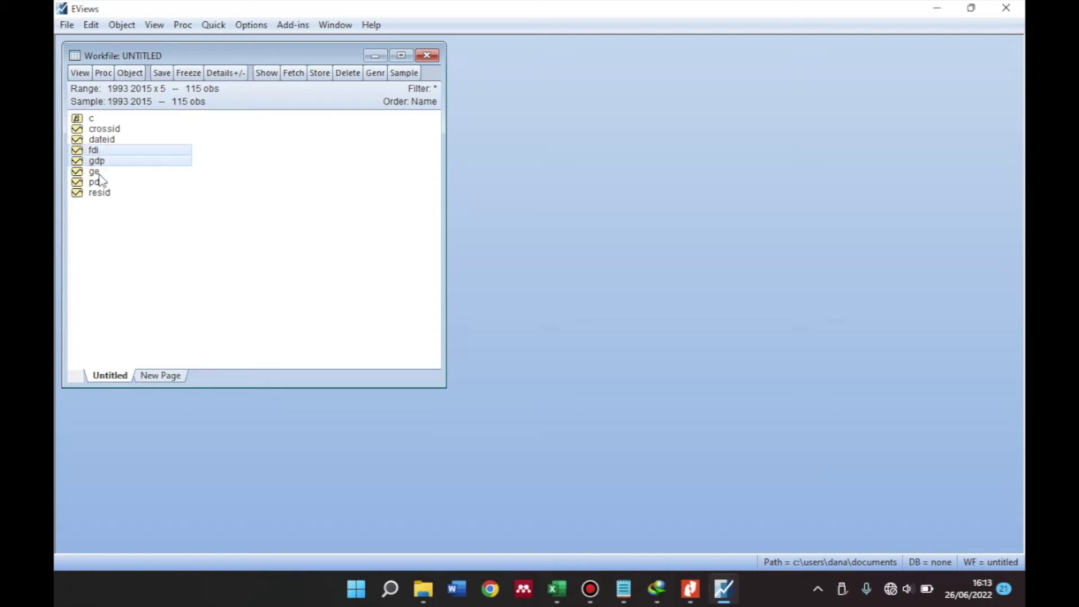
pyautogui.keyDown('ctrl'); pyautogui.click(99, 174); pyautogui.keyUp('ctrl')
pyautogui.keyDown('ctrl'); pyautogui.click(99, 184); pyautogui.keyUp('ctrl')
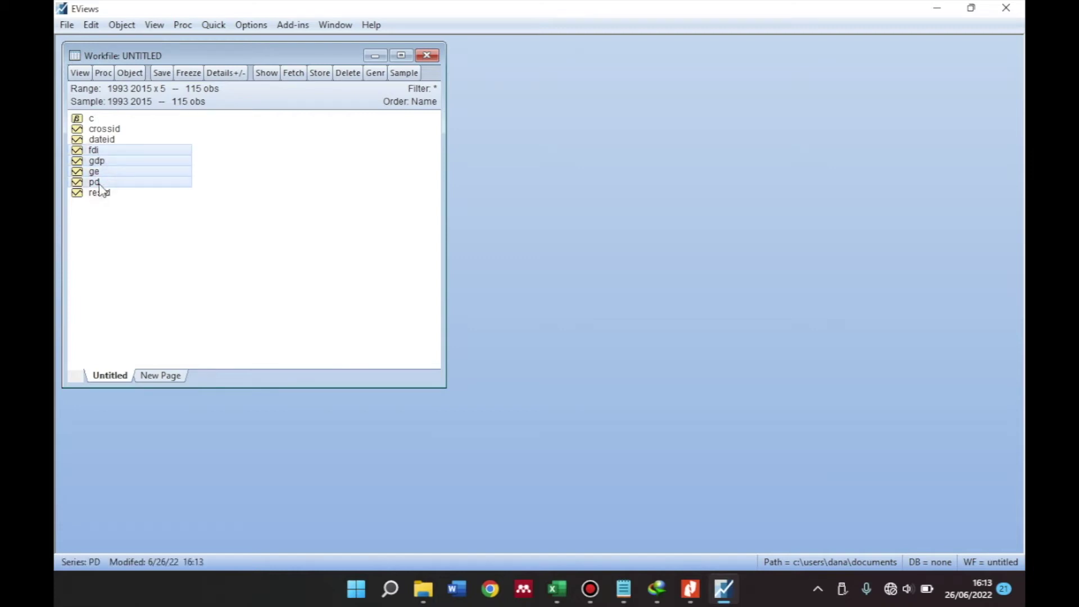
pyautogui.rightClick(100, 186)
pyautogui.moveTo(133, 194)
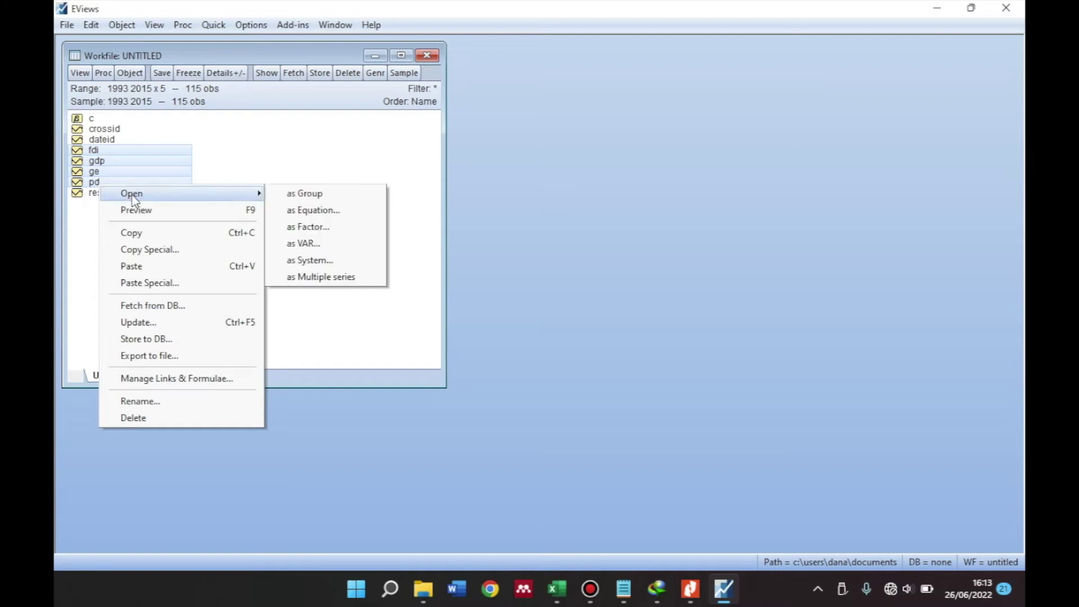
pyautogui.click(283, 194)
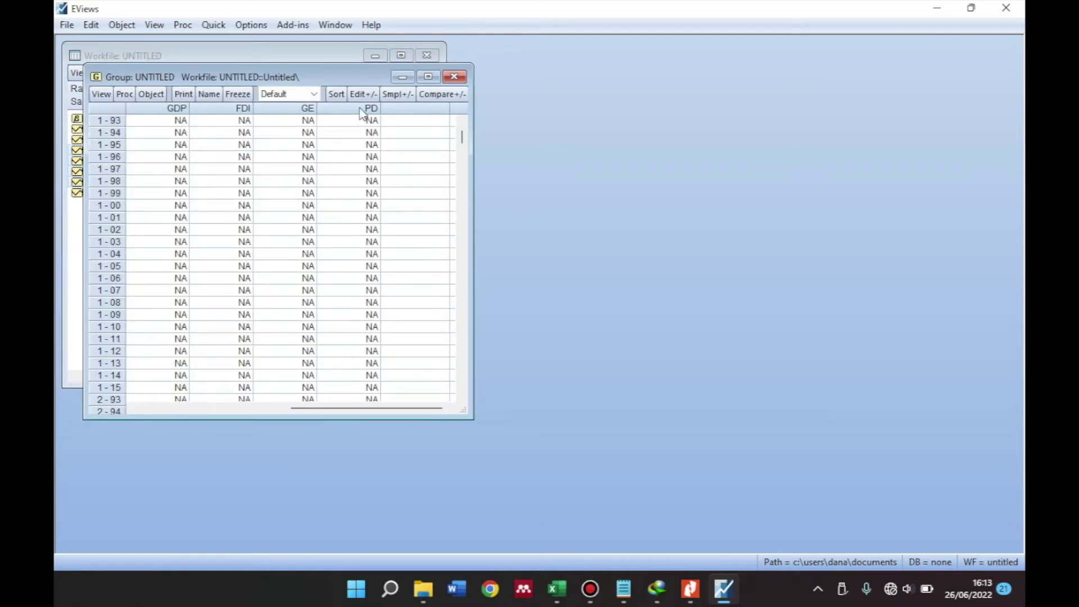
pyautogui.click(360, 95)
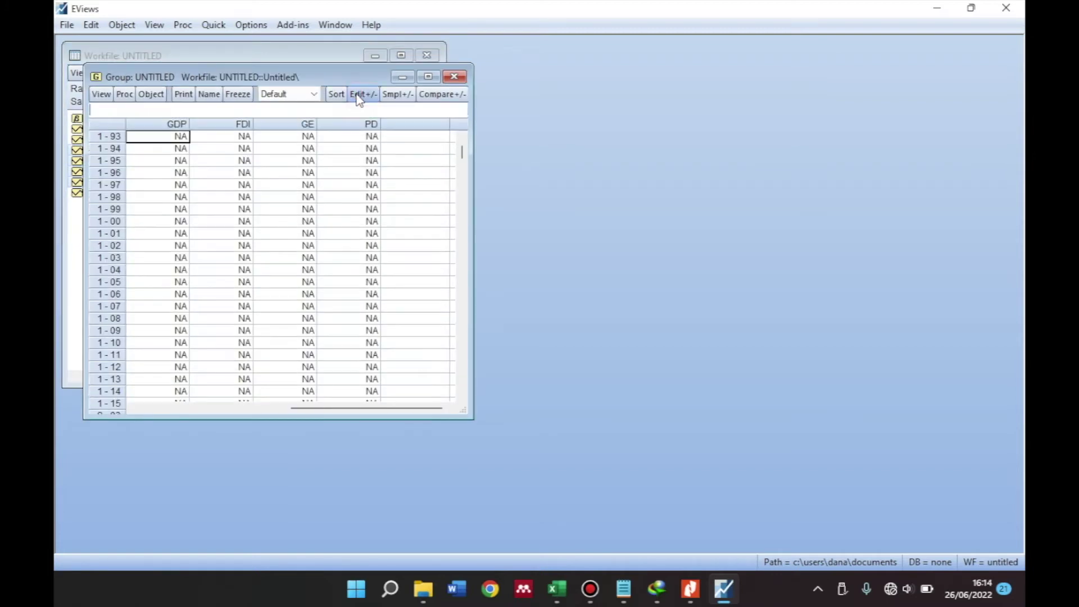
# Copy the GDP, FDI, Gov_Expenditure and Public_debt values for all countries and years from the Excel sheet into the EViews group spreadsheet
pyautogui.click(557, 590)
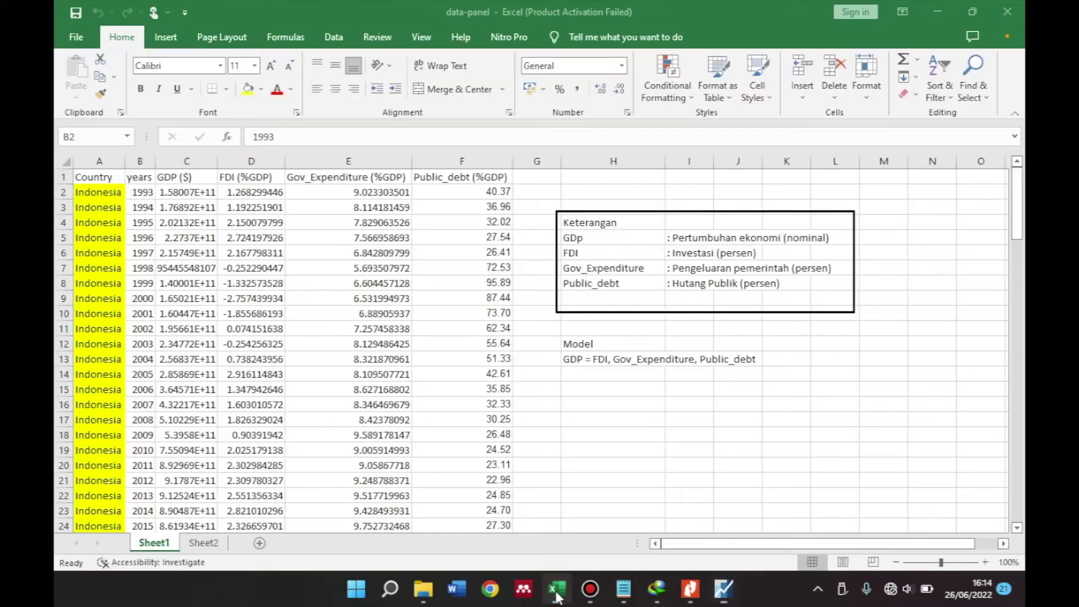
pyautogui.moveTo(188, 194); pyautogui.dragTo(428, 239)
pyautogui.hotkey('ctrl', 'shift', 'Down')
pyautogui.hotkey('ctrl', 'c')
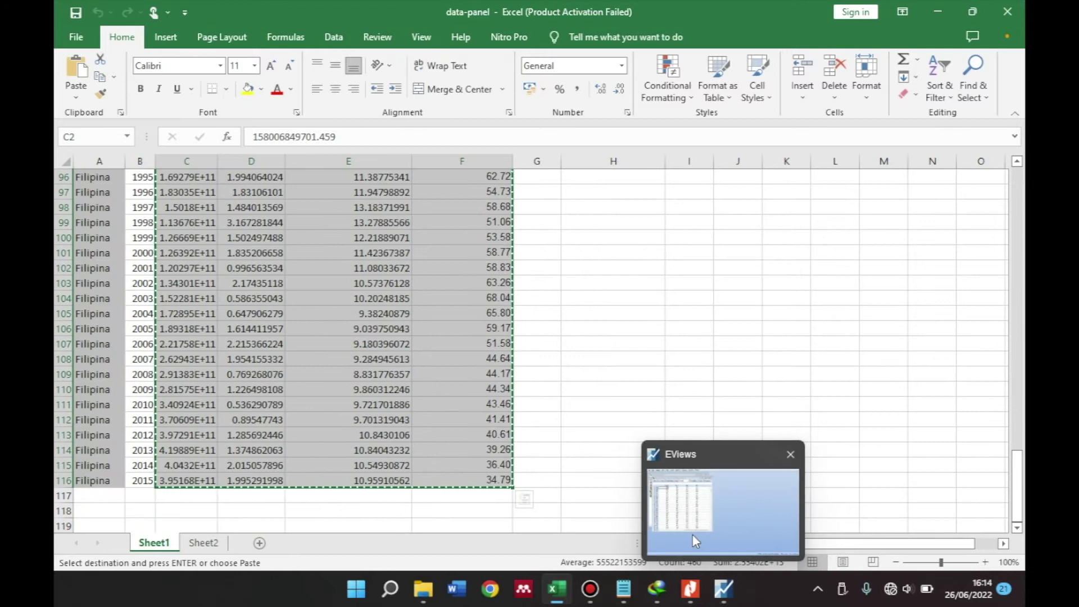
pyautogui.click(723, 589)
pyautogui.hotkey('ctrl', 'v')
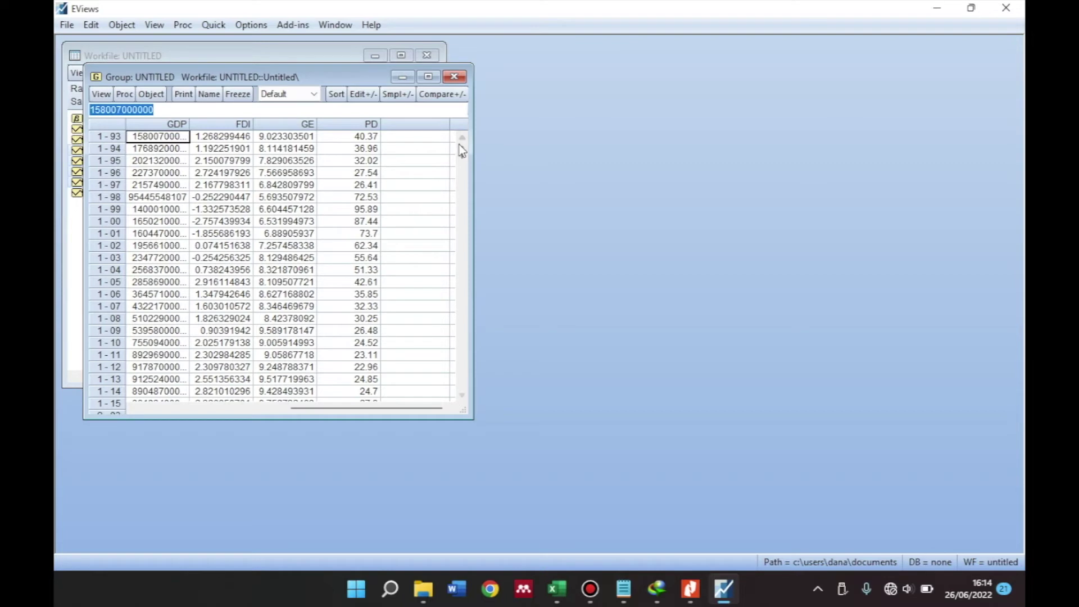
pyautogui.moveTo(463, 149); pyautogui.dragTo(466, 380)
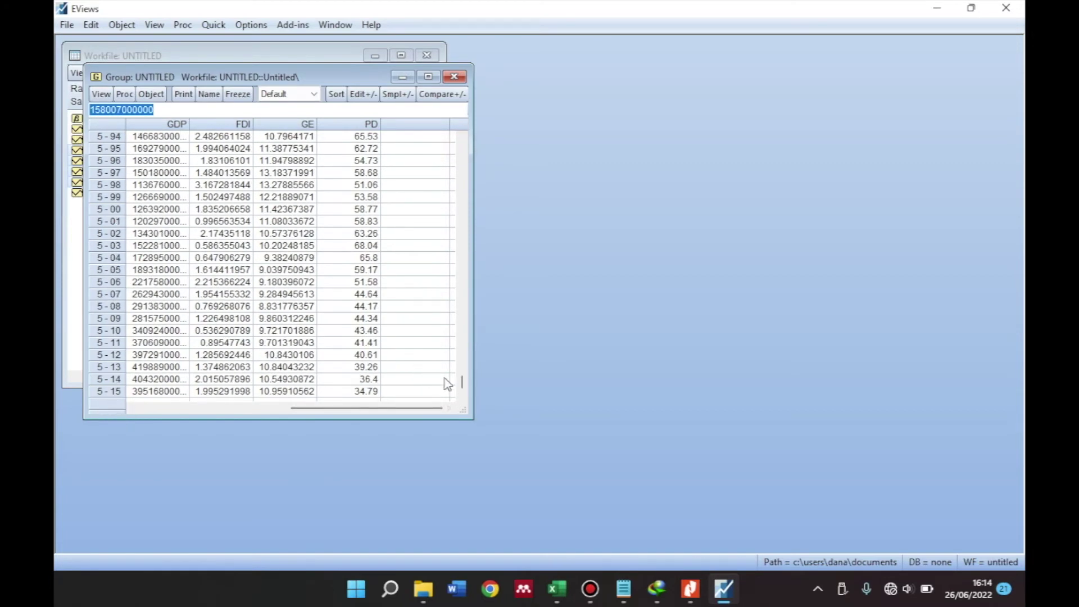
pyautogui.moveTo(462, 380); pyautogui.dragTo(460, 148)
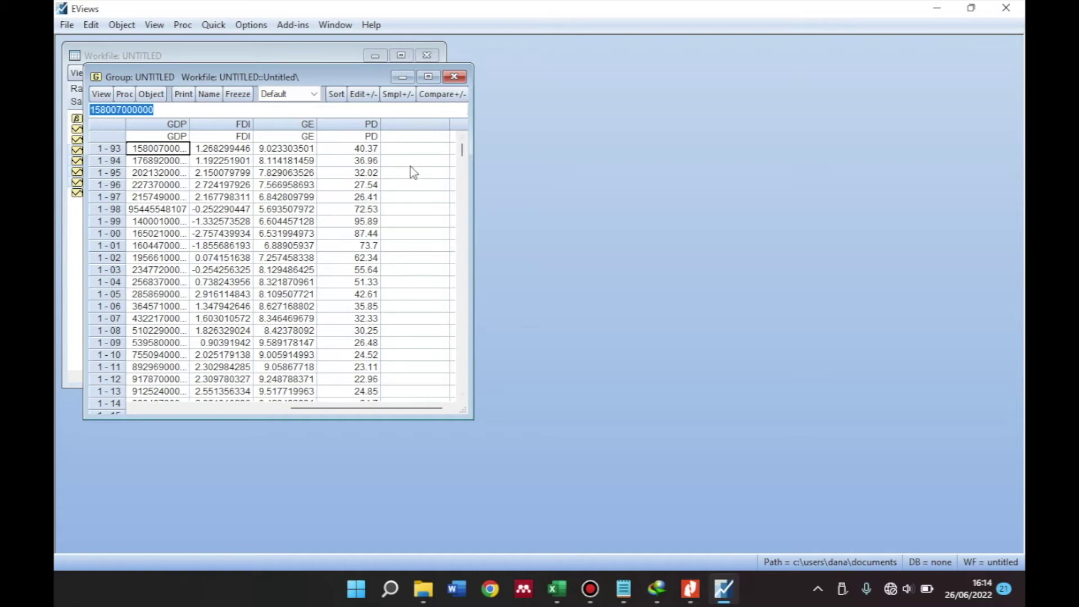
# Move the group window beside the workfile and start a new equation from the group's series
pyautogui.click(281, 77)
pyautogui.moveTo(281, 78); pyautogui.dragTo(668, 66)
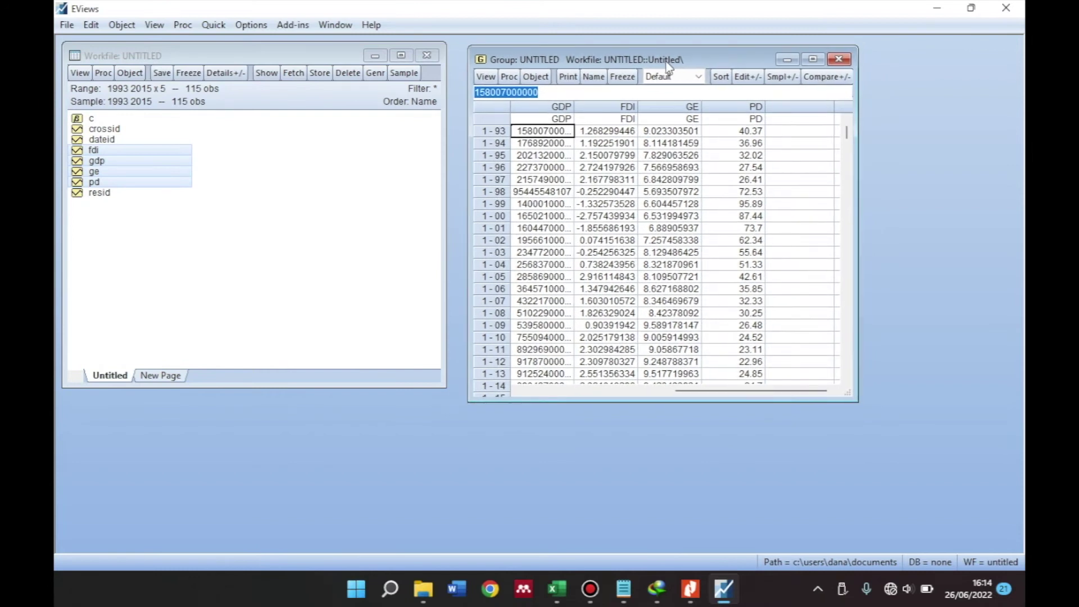
pyautogui.click(503, 77)
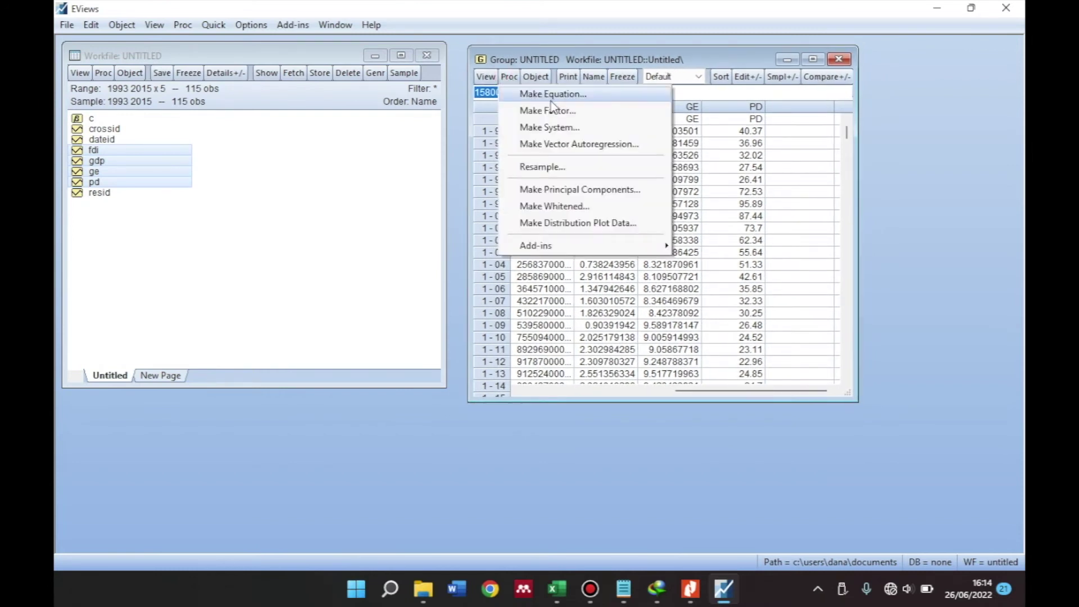
pyautogui.click(213, 25)
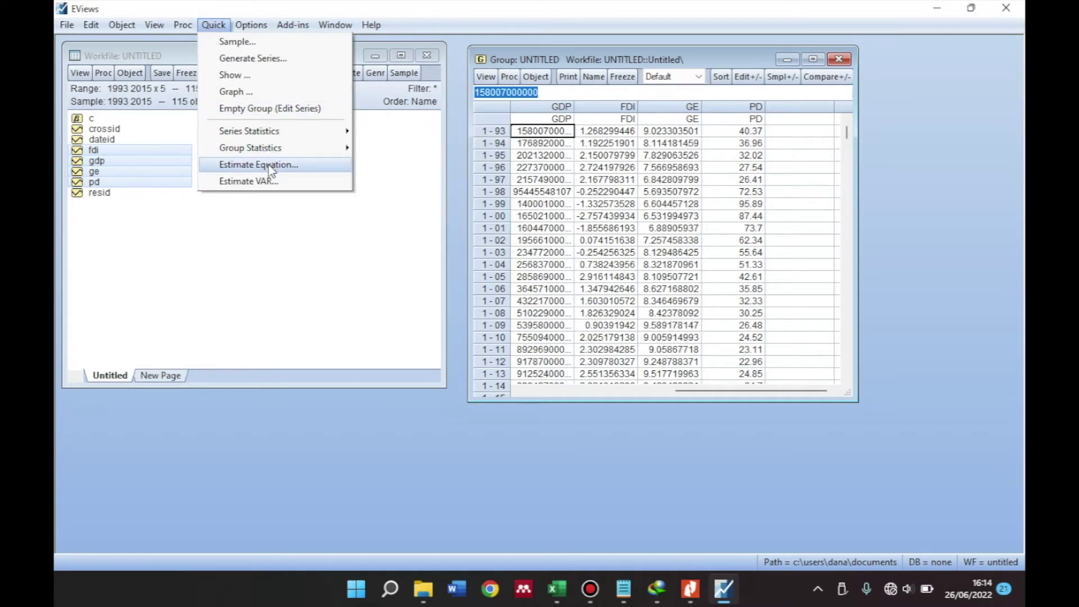
pyautogui.click(518, 61)
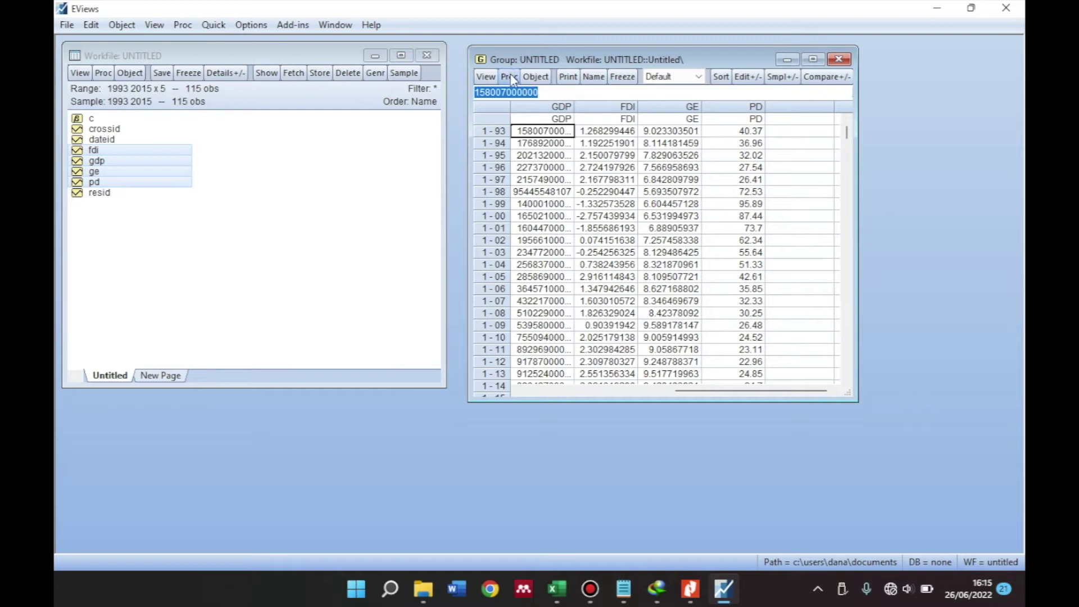
pyautogui.click(510, 77)
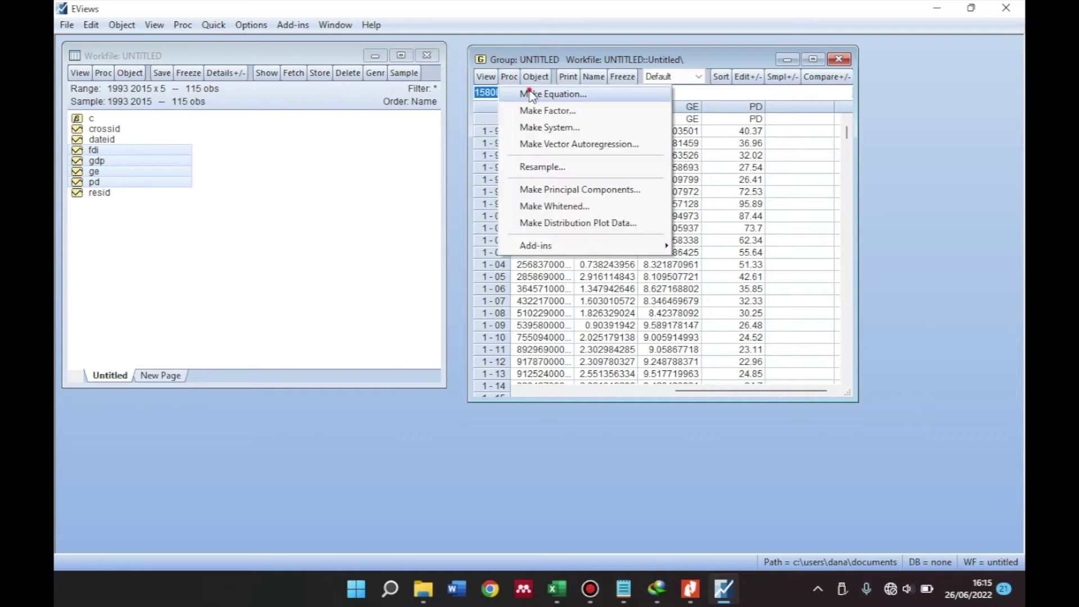
pyautogui.click(531, 95)
pyautogui.moveTo(463, 147); pyautogui.dragTo(442, 104)
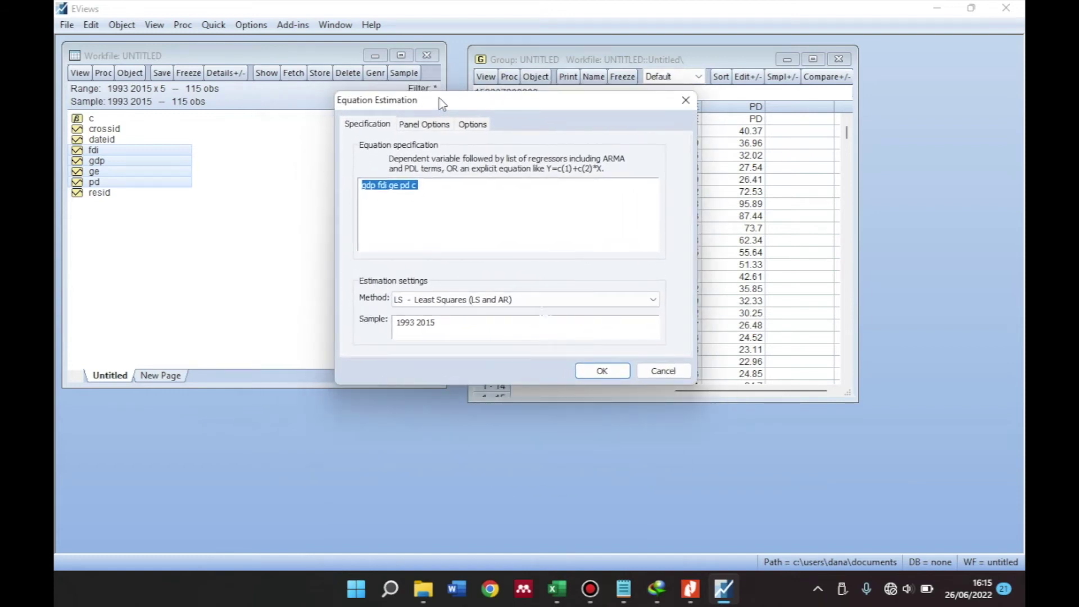
# Reorder the equation specification to gdp c fdi ge pd and review the panel effects settings
pyautogui.click(366, 187)
pyautogui.doubleClick(571, 190)
pyautogui.press('BackSpace')
pyautogui.click(375, 184)
pyautogui.write('c')
pyautogui.click(434, 125)
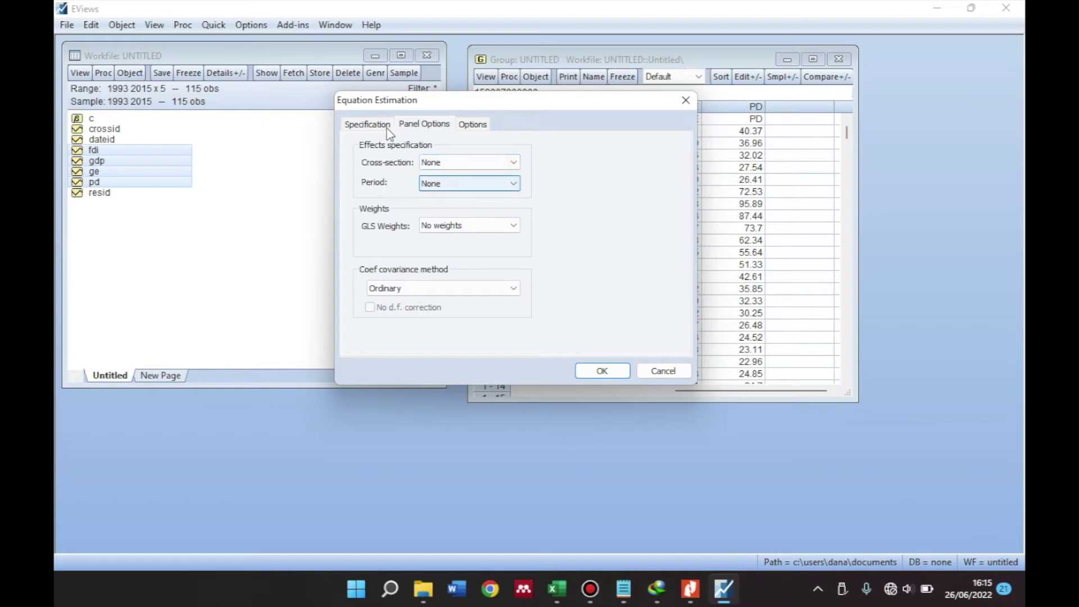
pyautogui.click(367, 123)
pyautogui.click(415, 124)
pyautogui.click(378, 126)
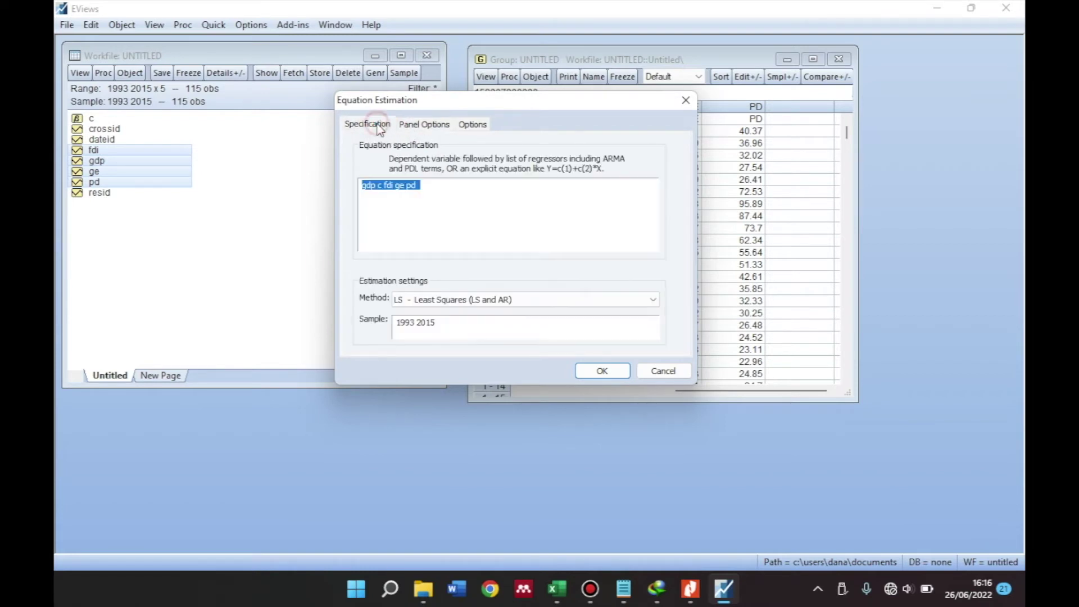
# Check the variable descriptions in the Excel sheet, change the EViews dependent variable to log(gdp) and estimate the equation by least squares
pyautogui.click(365, 189)
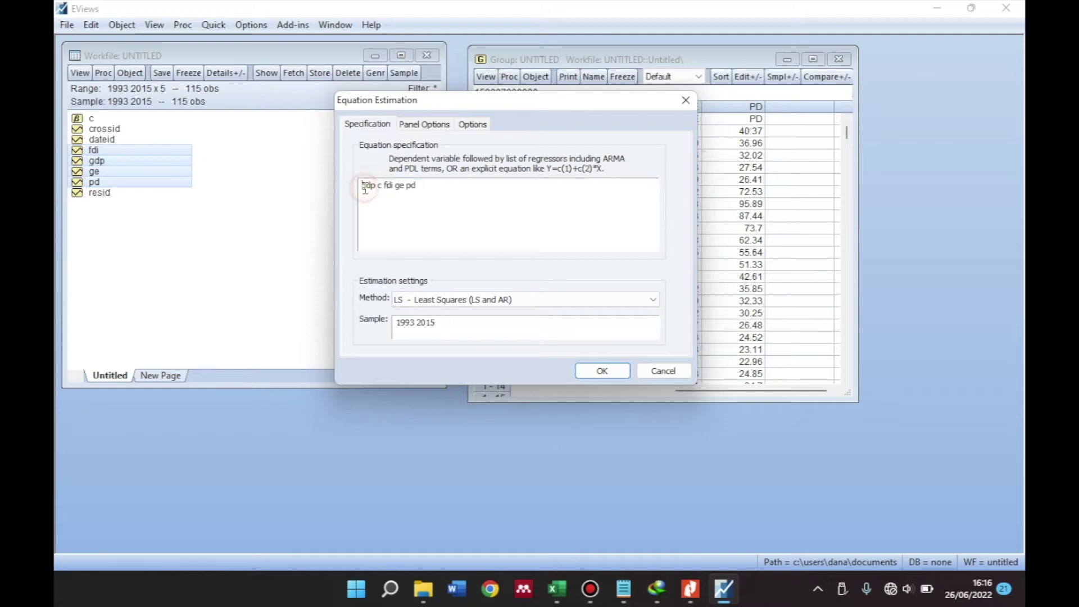
pyautogui.click(556, 588)
pyautogui.scroll(20, 448, 245)
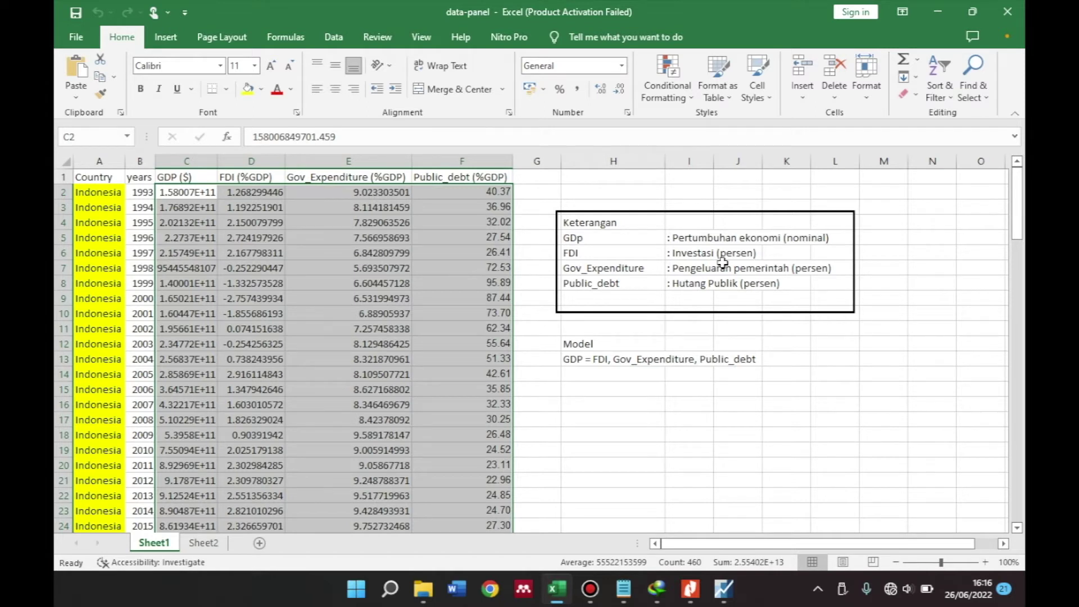
pyautogui.moveTo(725, 593)
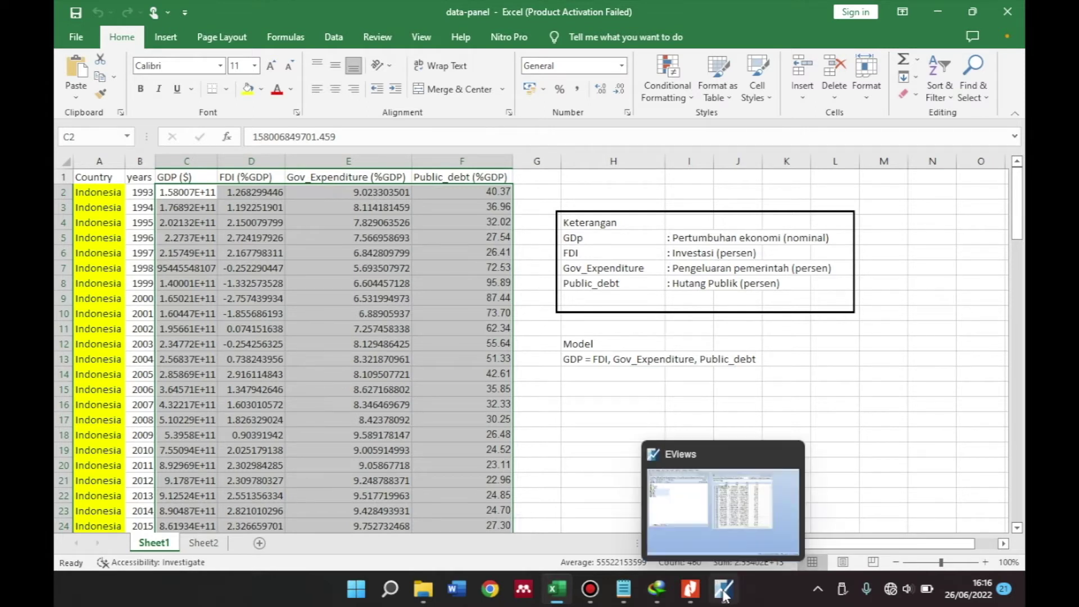
pyautogui.click(712, 548)
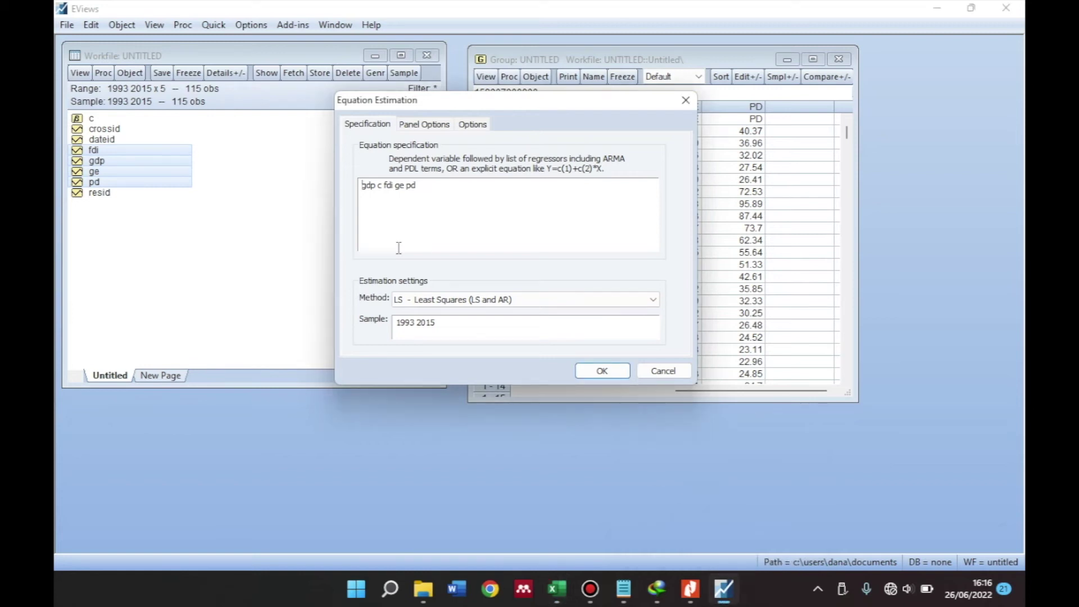
pyautogui.write('log(gdp)')
pyautogui.click(587, 370)
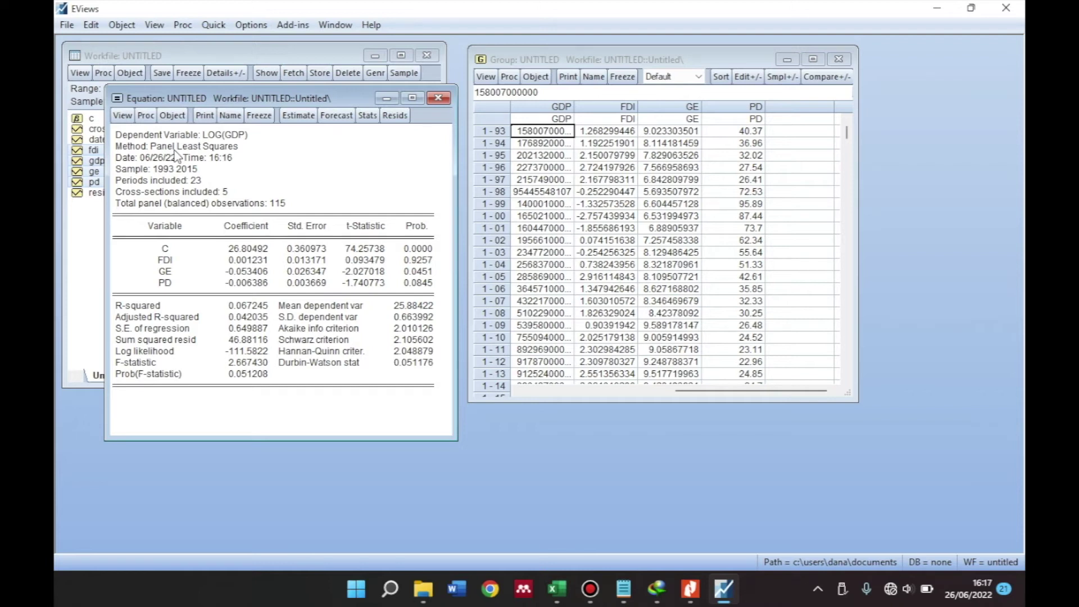
# Freeze the pooled least squares output as a table named pooled and close the table
pyautogui.click(259, 116)
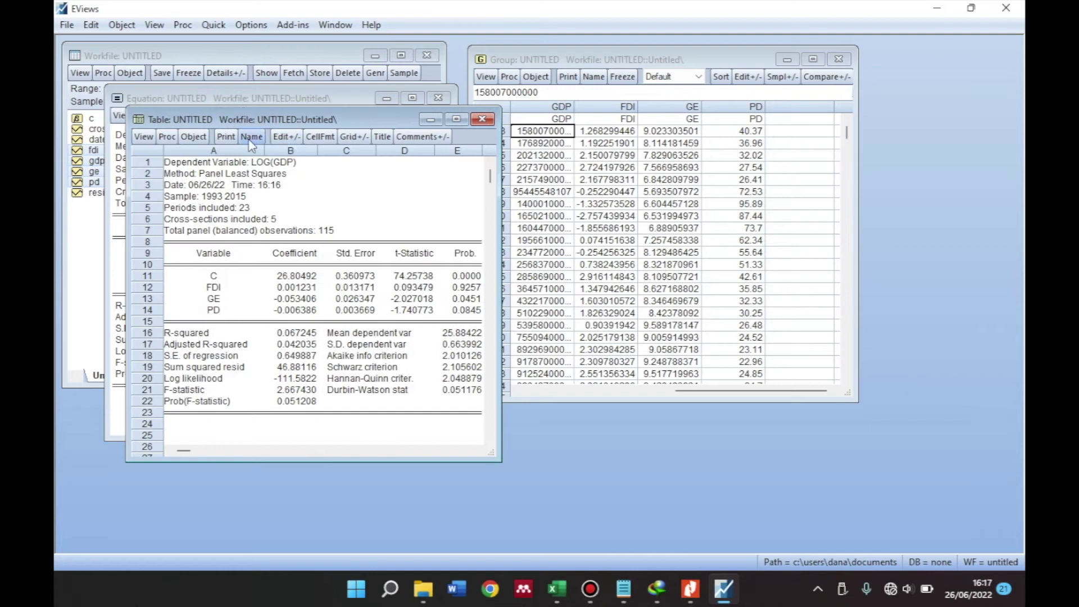
pyautogui.click(251, 142)
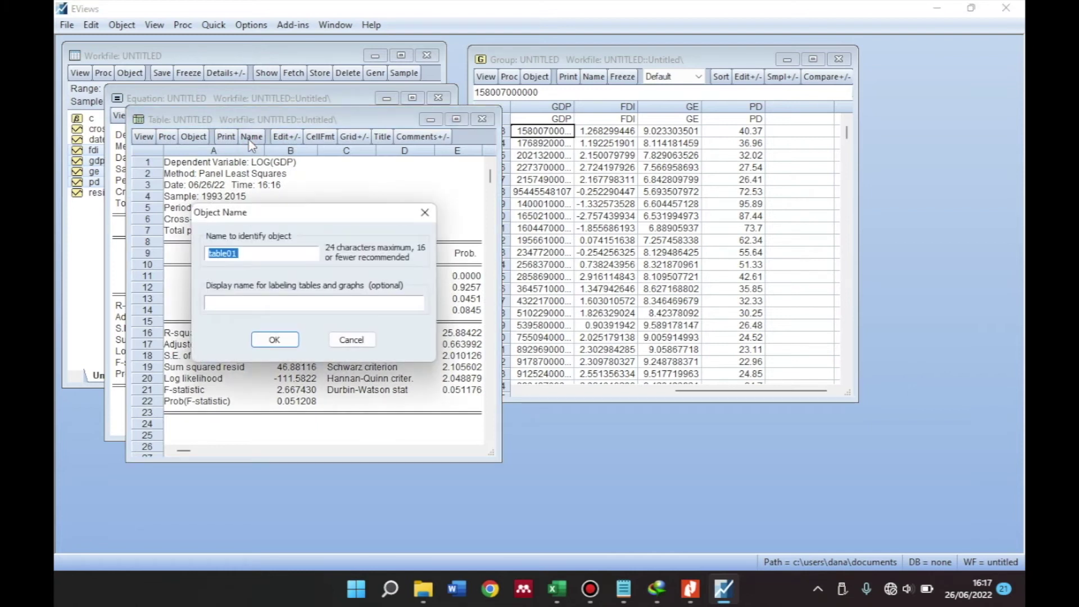
pyautogui.write('pooled')
pyautogui.press('Return')
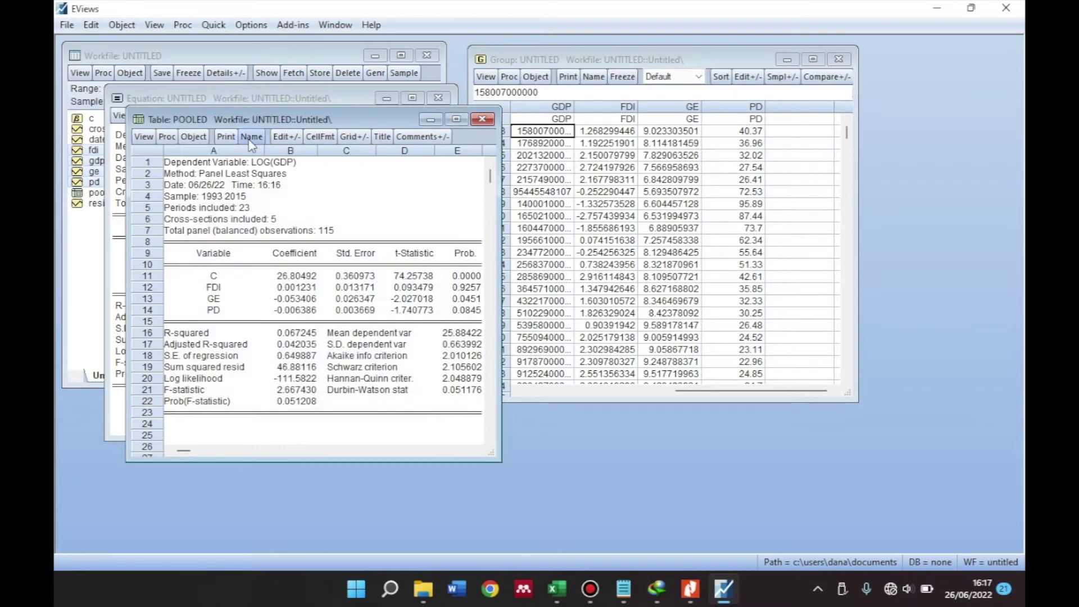
pyautogui.click(481, 120)
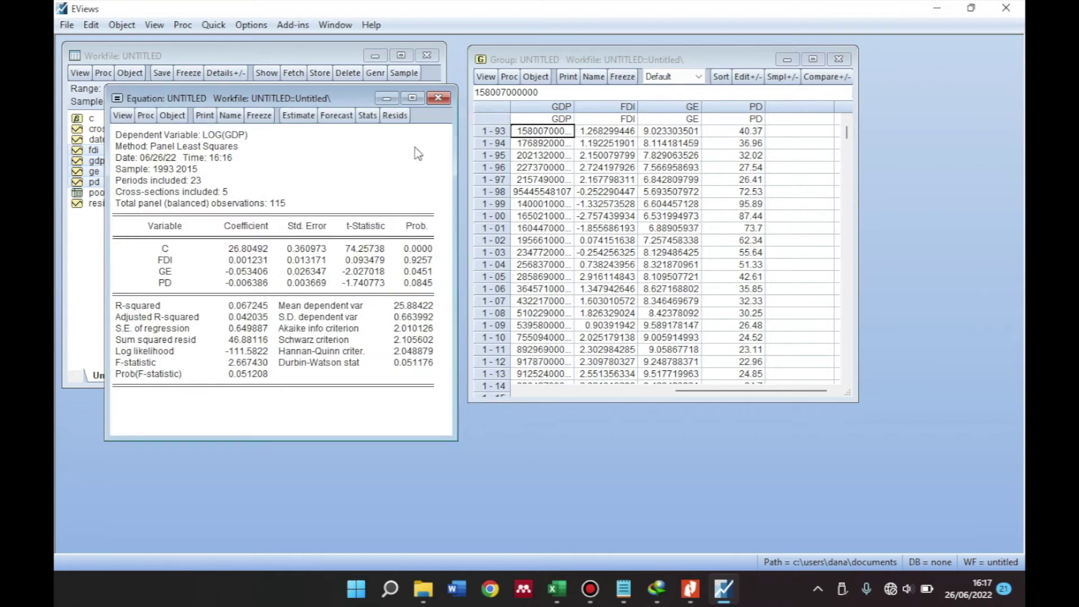
# Re-estimate the equation with fixed cross-section effects and move the equation window beside the workfile
pyautogui.click(297, 119)
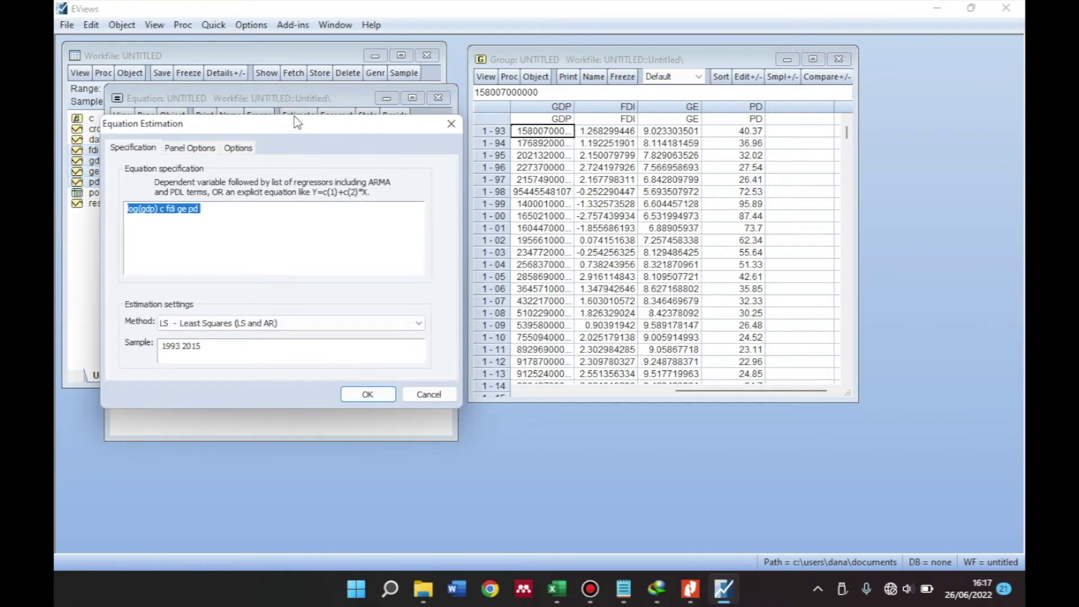
pyautogui.click(186, 150)
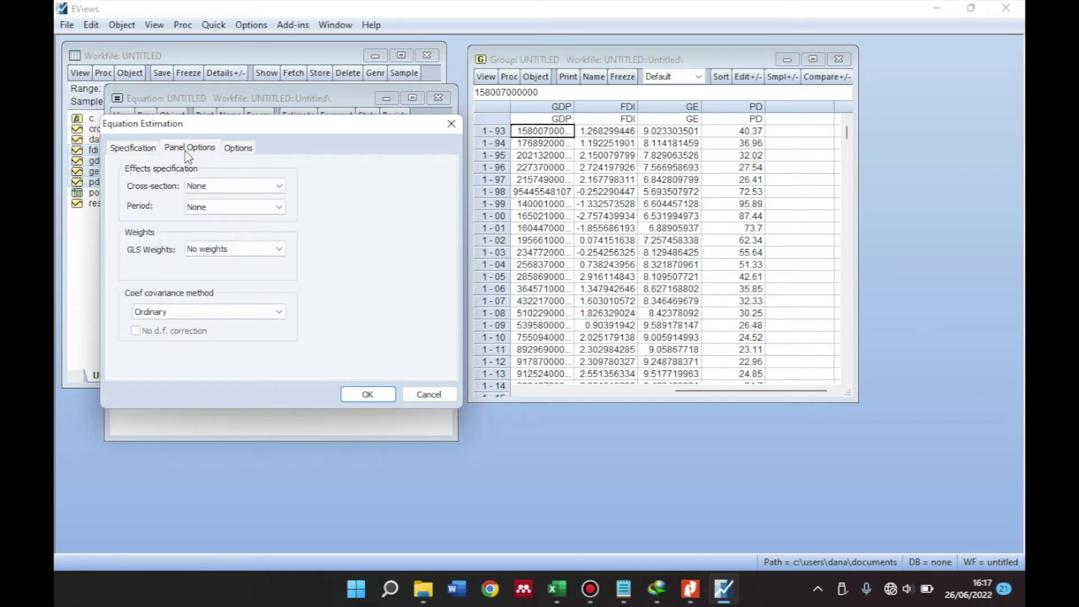
pyautogui.click(236, 194)
pyautogui.click(218, 208)
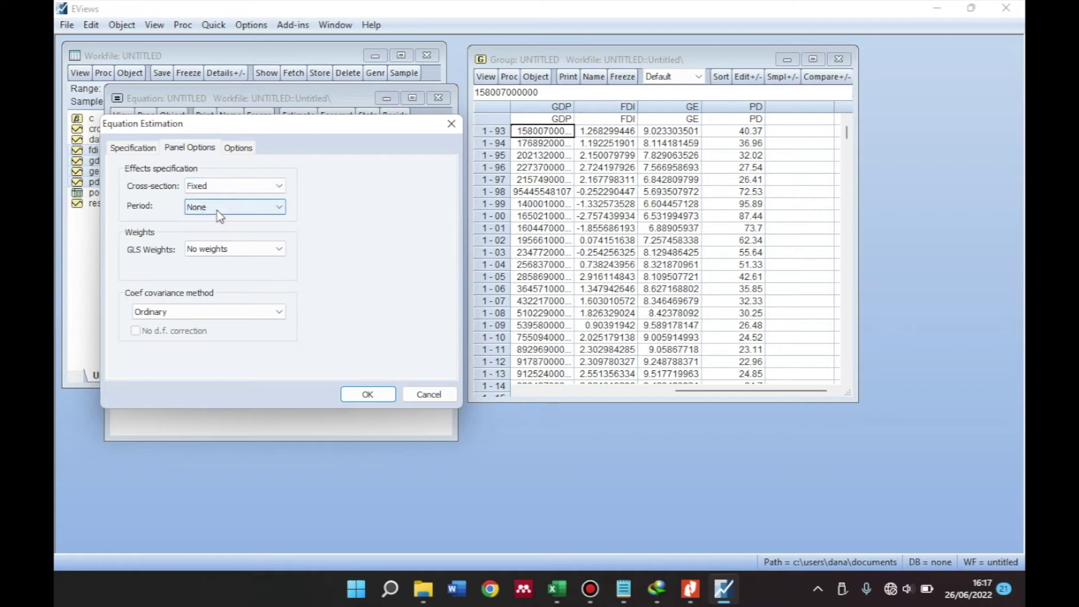
pyautogui.click(125, 147)
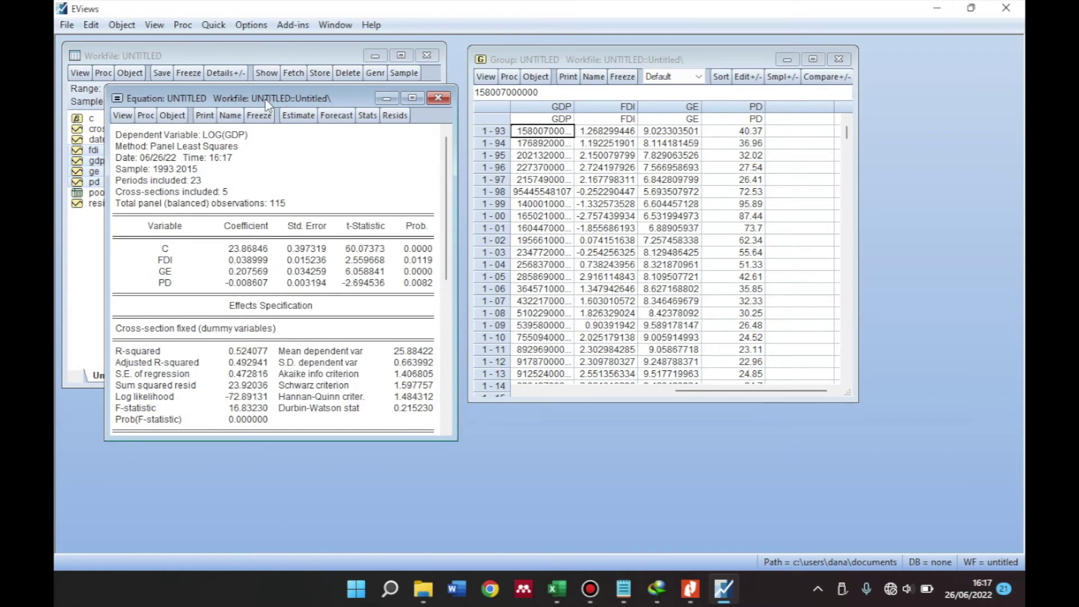
pyautogui.moveTo(267, 103); pyautogui.dragTo(629, 59)
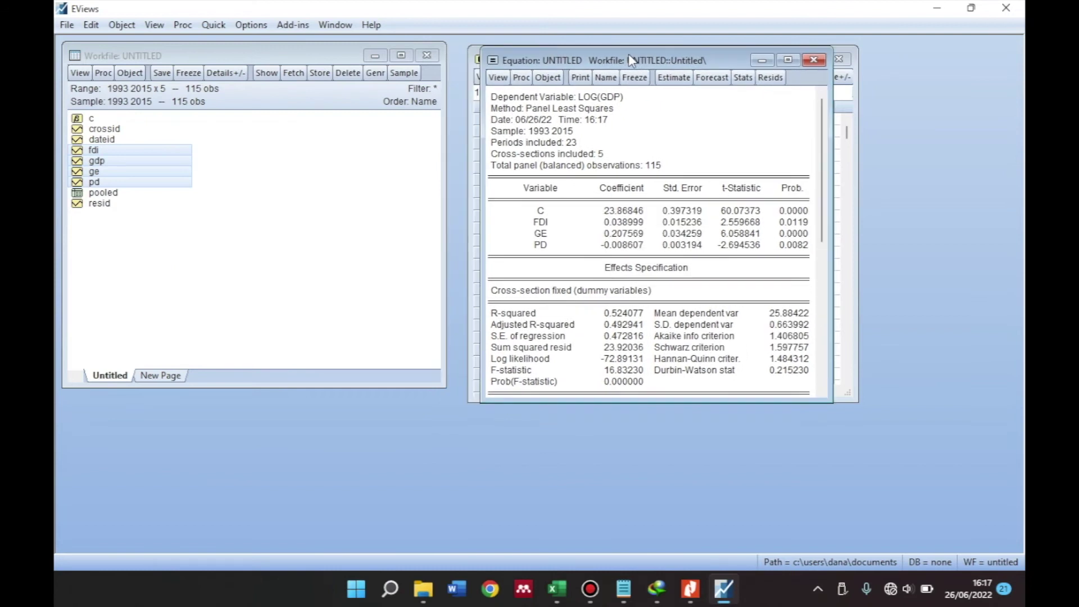
# Freeze the fixed effects estimation output as a table named fem
pyautogui.click(634, 77)
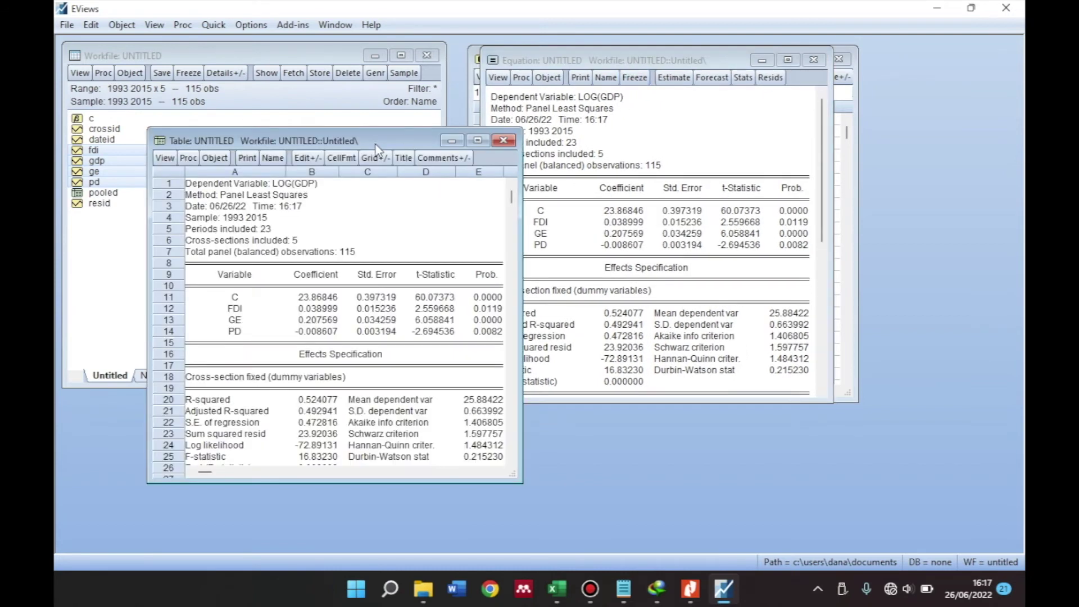
pyautogui.click(273, 158)
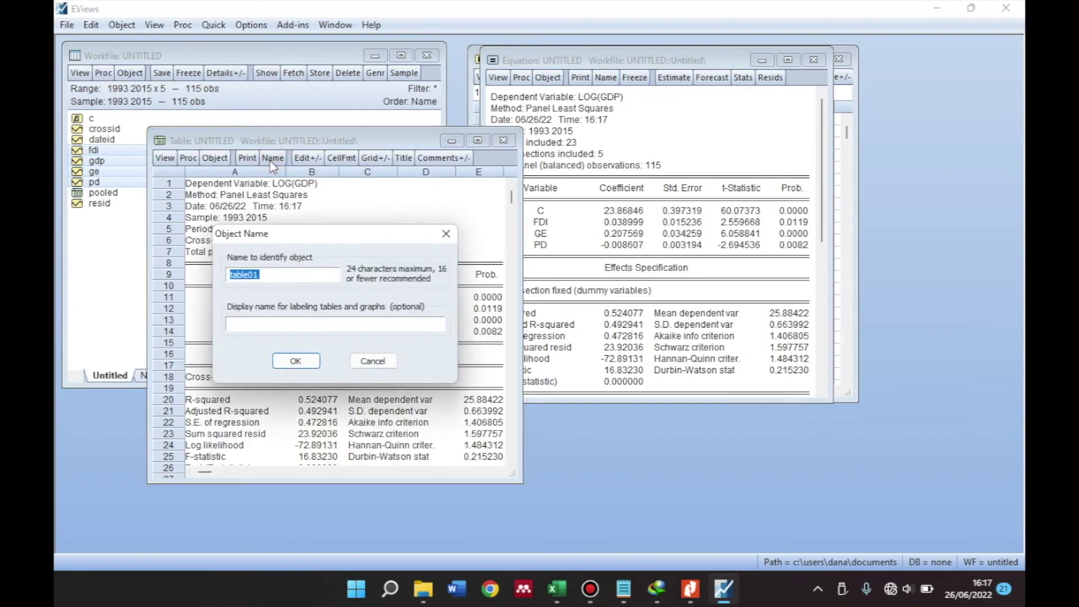
pyautogui.write('fem')
pyautogui.press('Return')
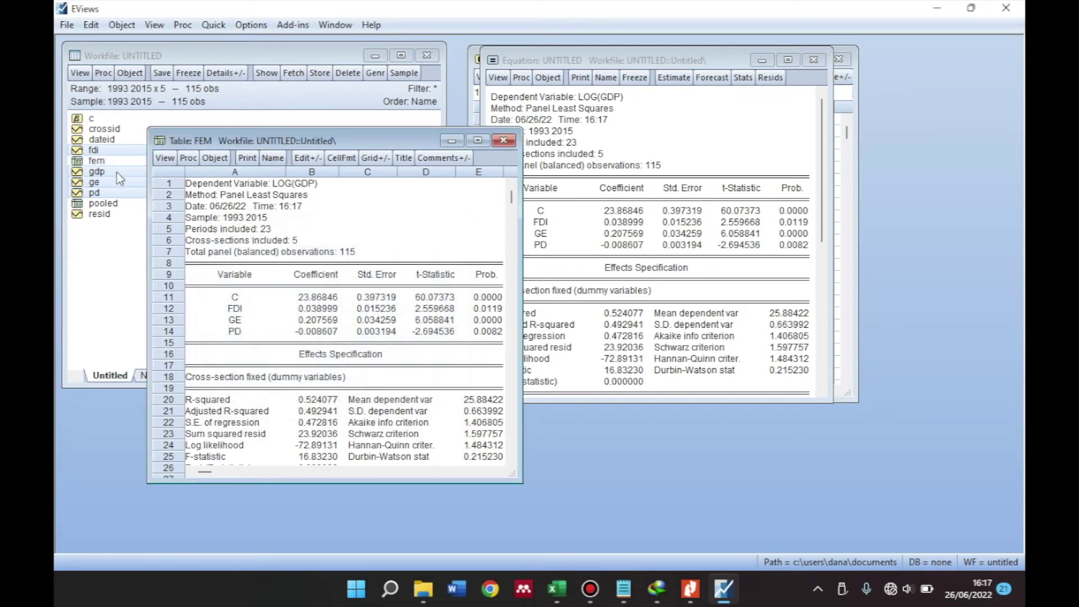
# Compare the pooled and fem result tables side by side and close both tables
pyautogui.moveTo(198, 139); pyautogui.dragTo(380, 124)
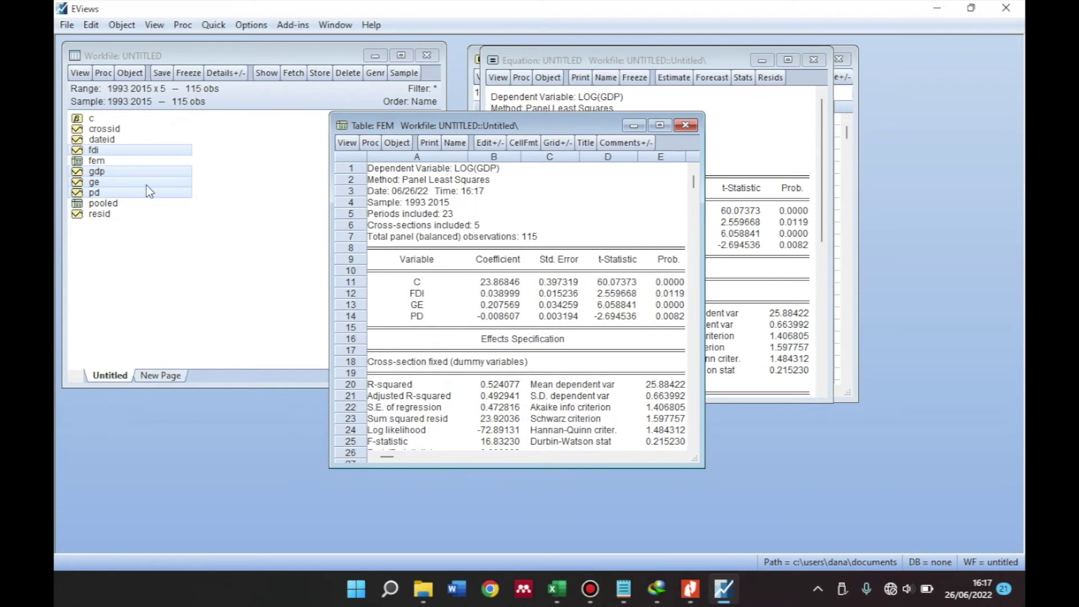
pyautogui.click(128, 248)
pyautogui.doubleClick(102, 205)
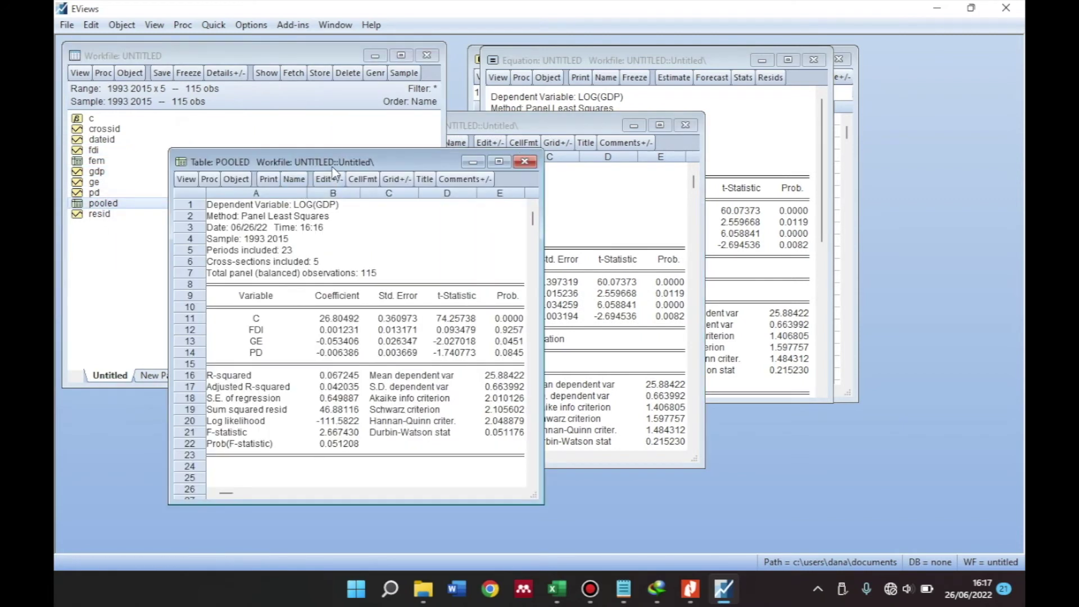
pyautogui.moveTo(347, 161); pyautogui.dragTo(237, 87)
pyautogui.moveTo(474, 121); pyautogui.dragTo(587, 77)
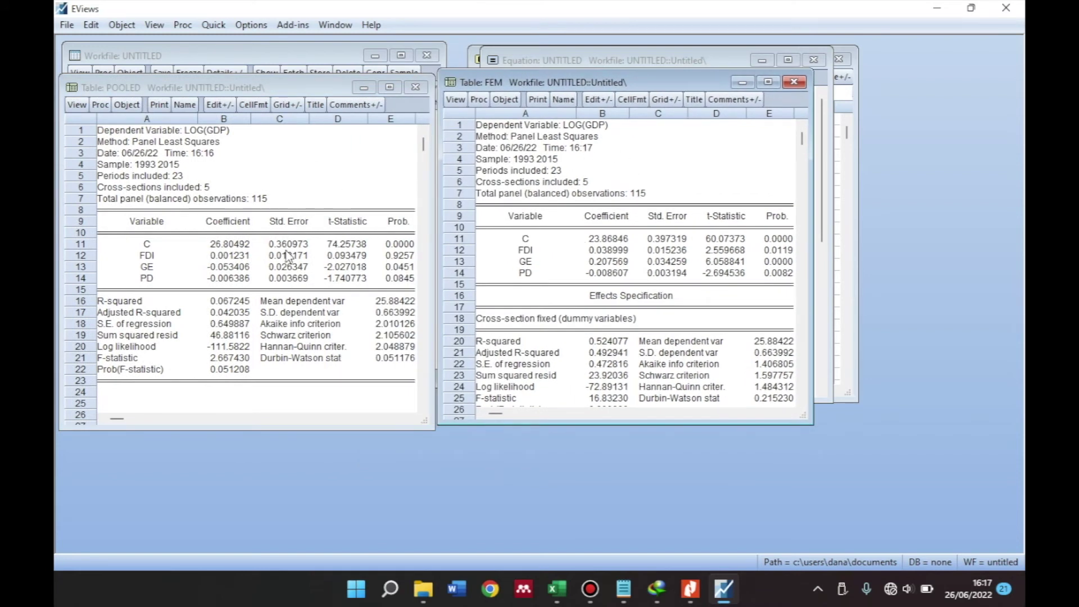
pyautogui.click(364, 88)
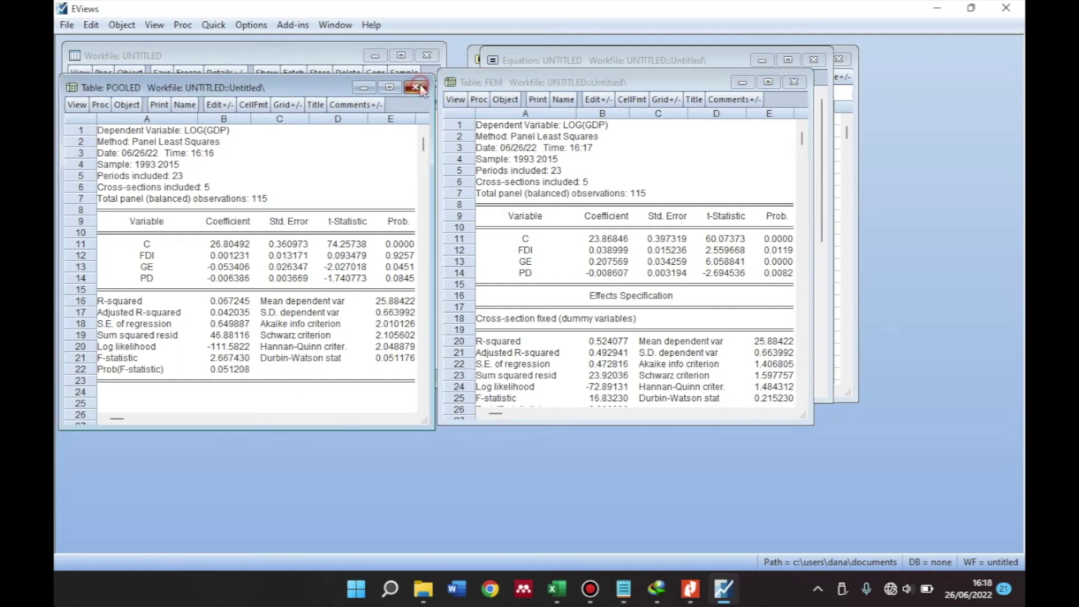
pyautogui.click(794, 82)
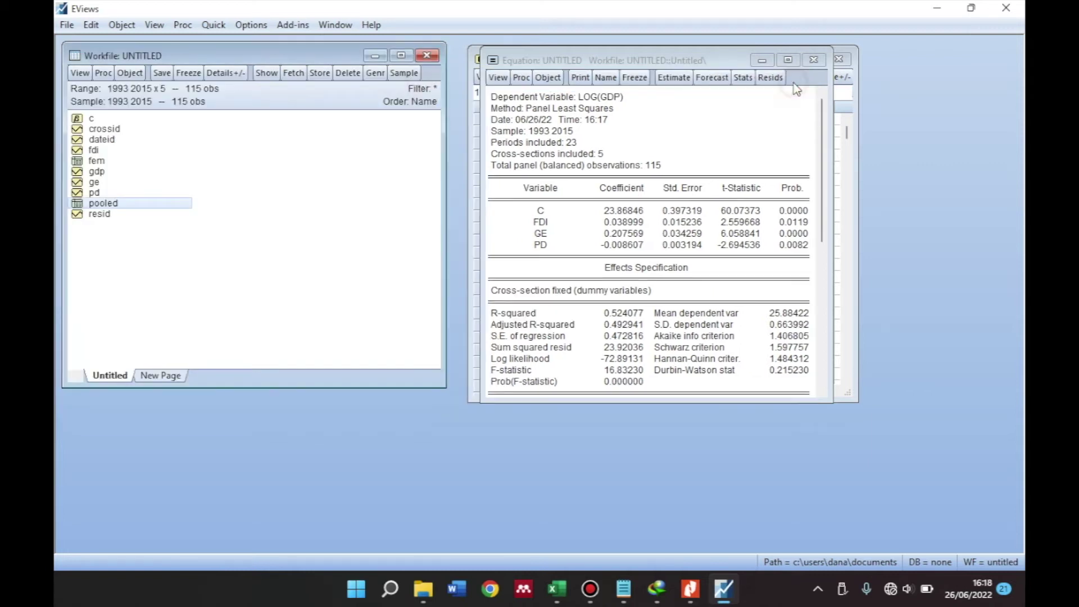
# Re-estimate the log(gdp) equation with random cross-section effects
pyautogui.click(674, 78)
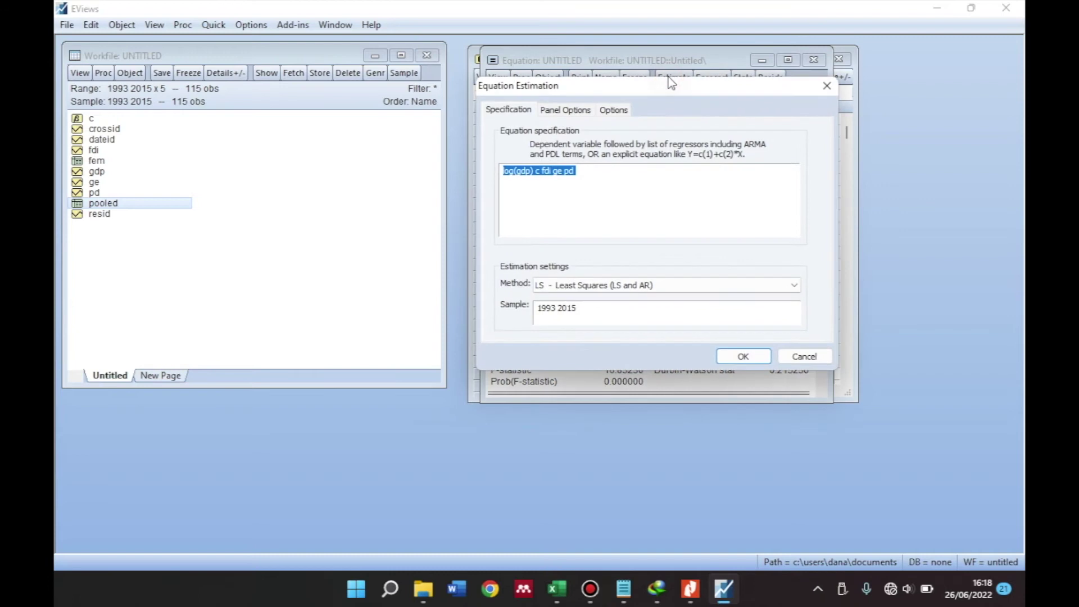
pyautogui.click(557, 111)
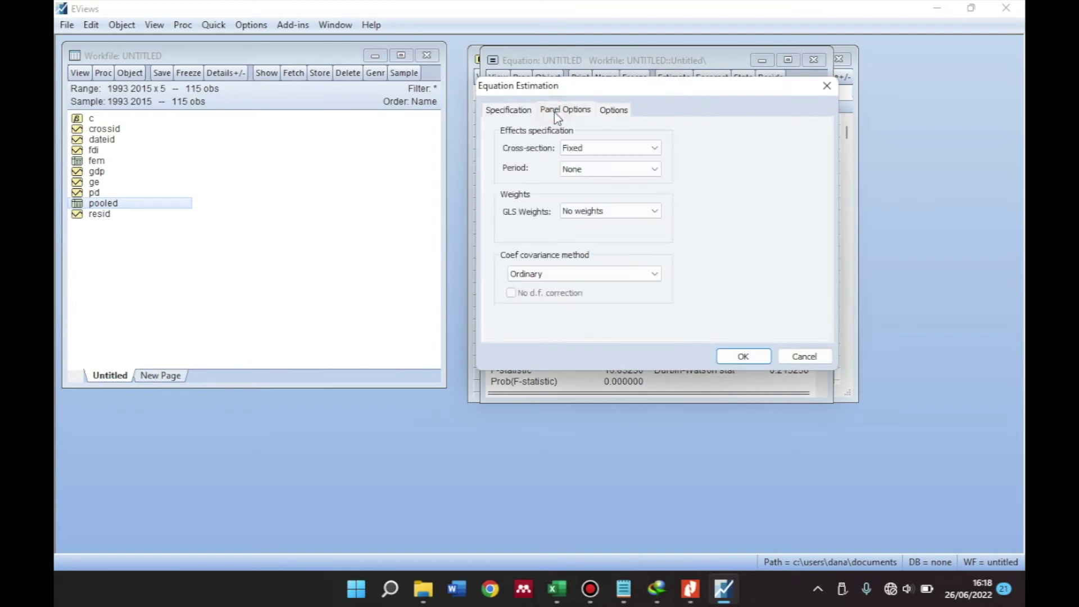
pyautogui.click(593, 151)
pyautogui.click(583, 182)
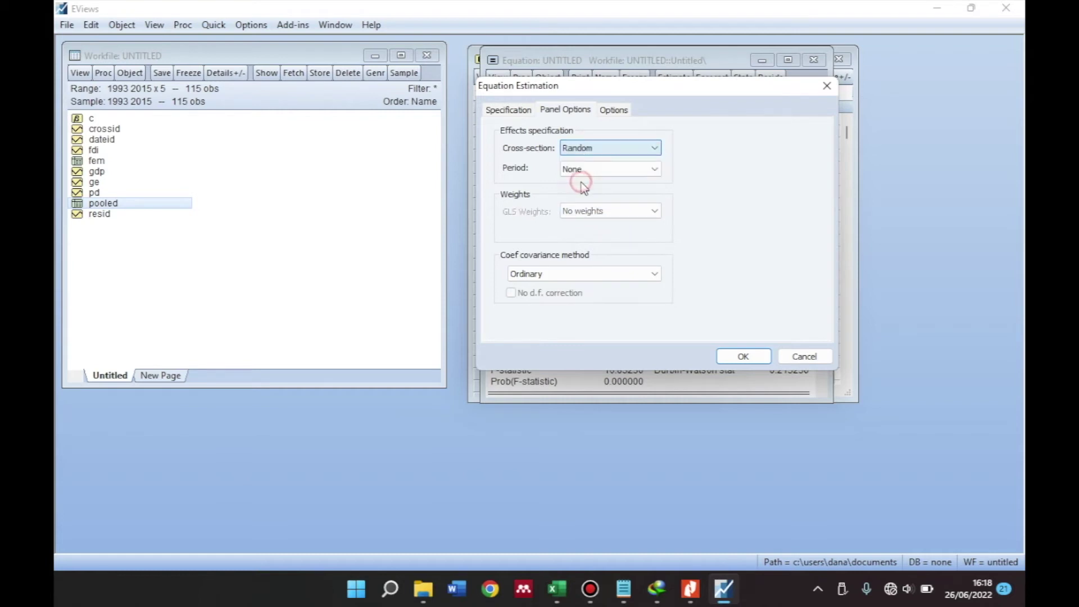
pyautogui.click(744, 356)
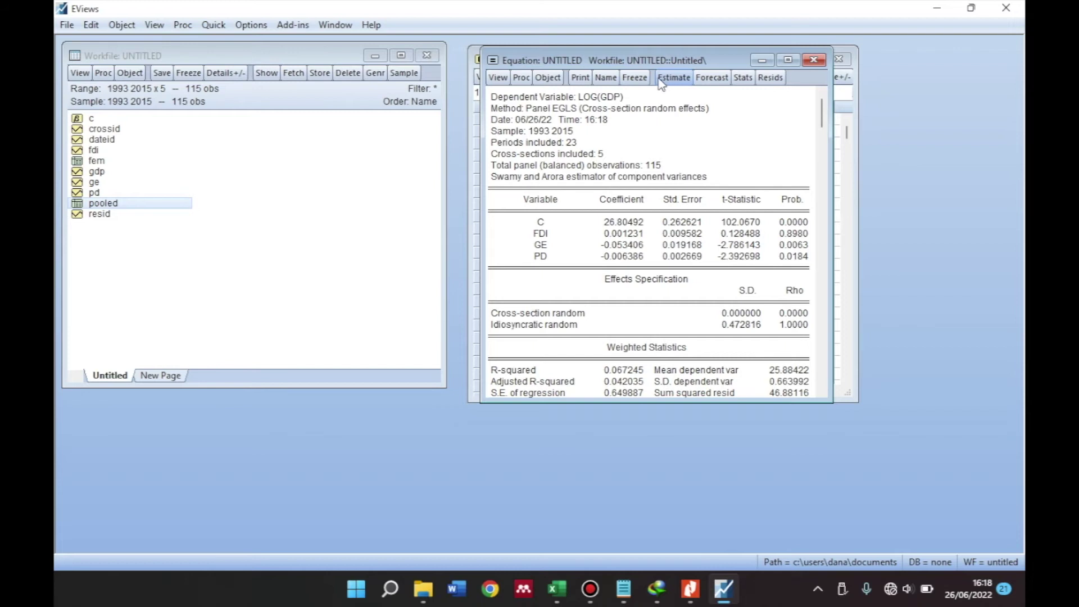
# Freeze the random effects estimation output as a table named rem and close the table
pyautogui.click(634, 78)
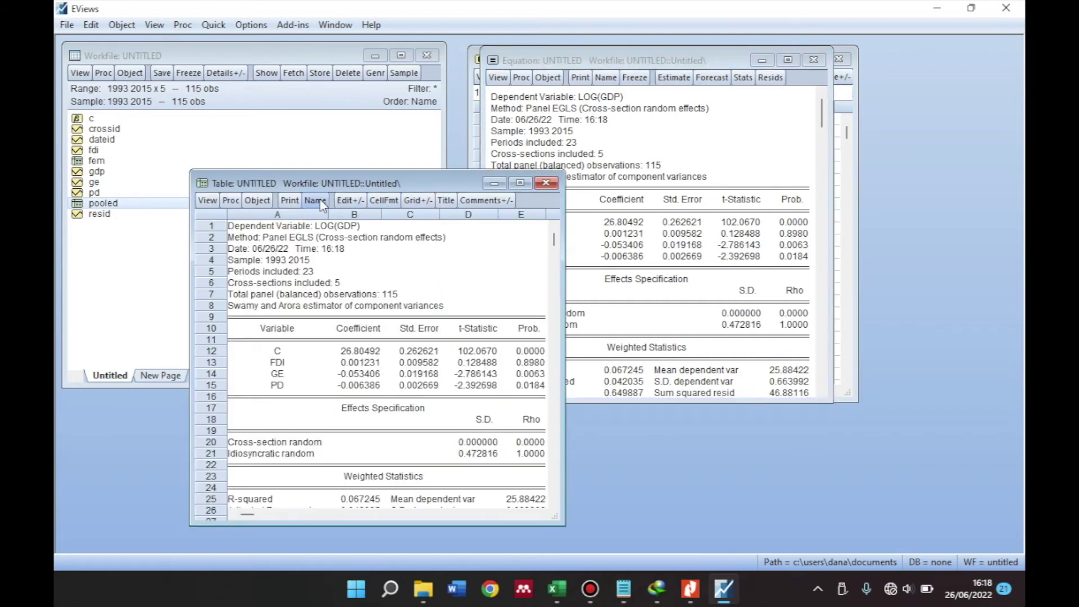
pyautogui.click(315, 201)
pyautogui.write('rem')
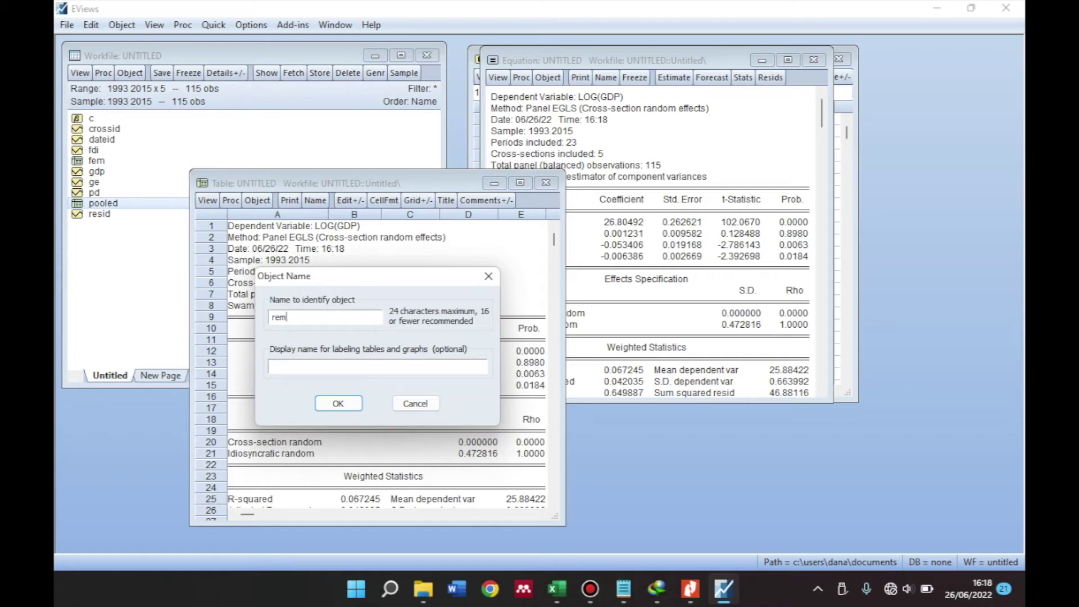
pyautogui.press('Return')
pyautogui.click(546, 184)
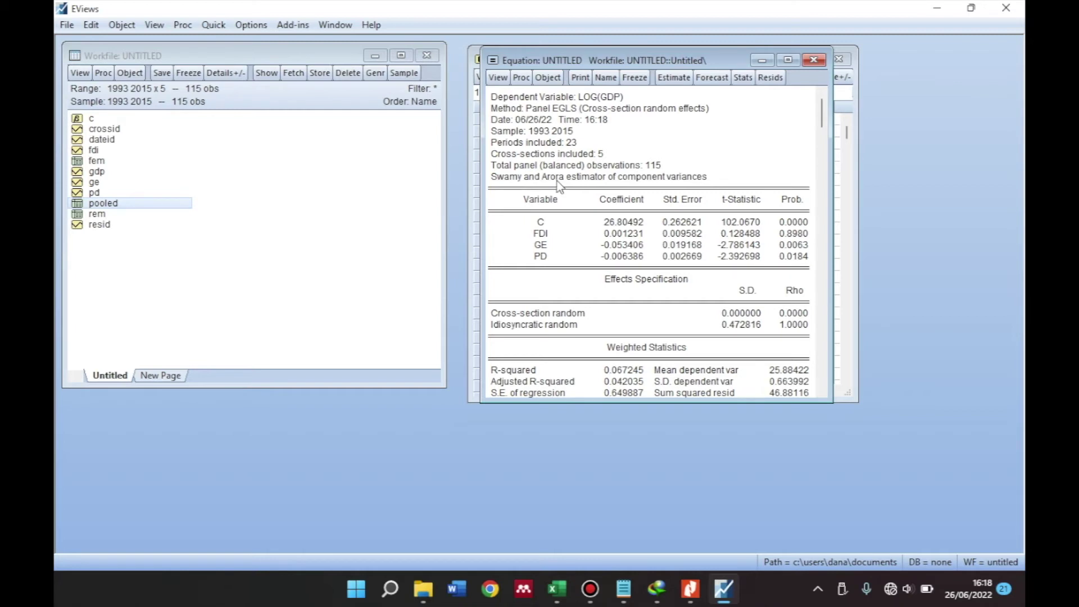
# Switch the equation's cross-section effects back to Fixed and re-estimate it
pyautogui.click(666, 79)
pyautogui.click(565, 109)
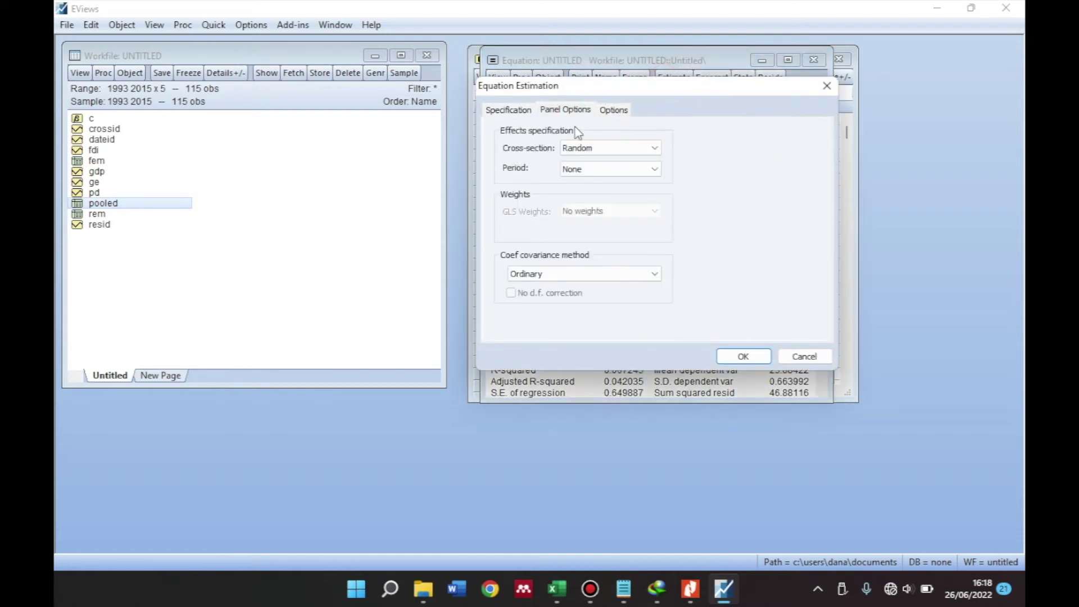
pyautogui.click(654, 148)
pyautogui.click(585, 171)
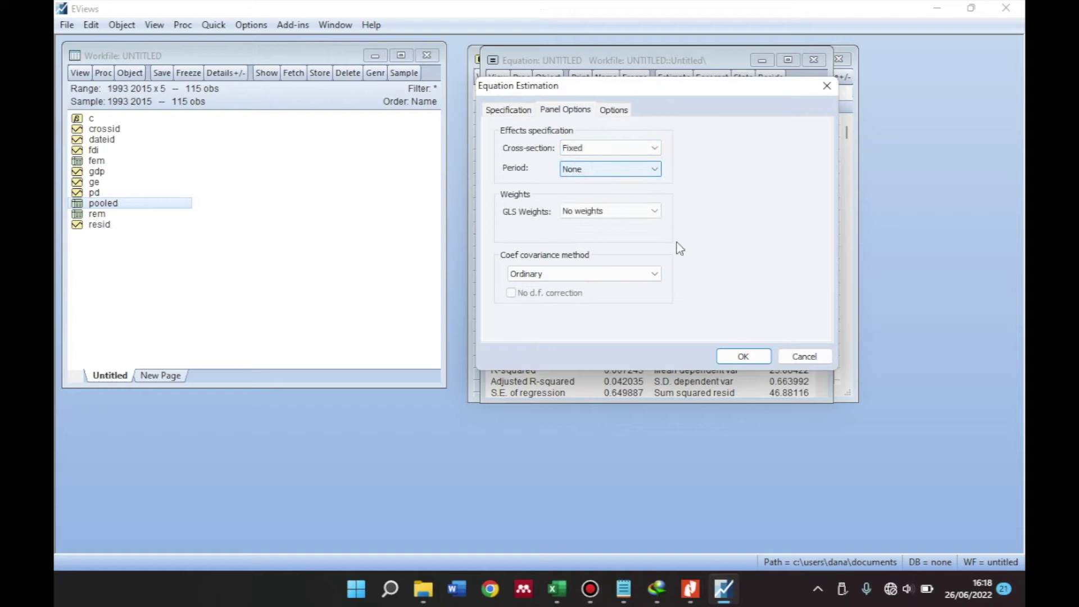
pyautogui.click(748, 356)
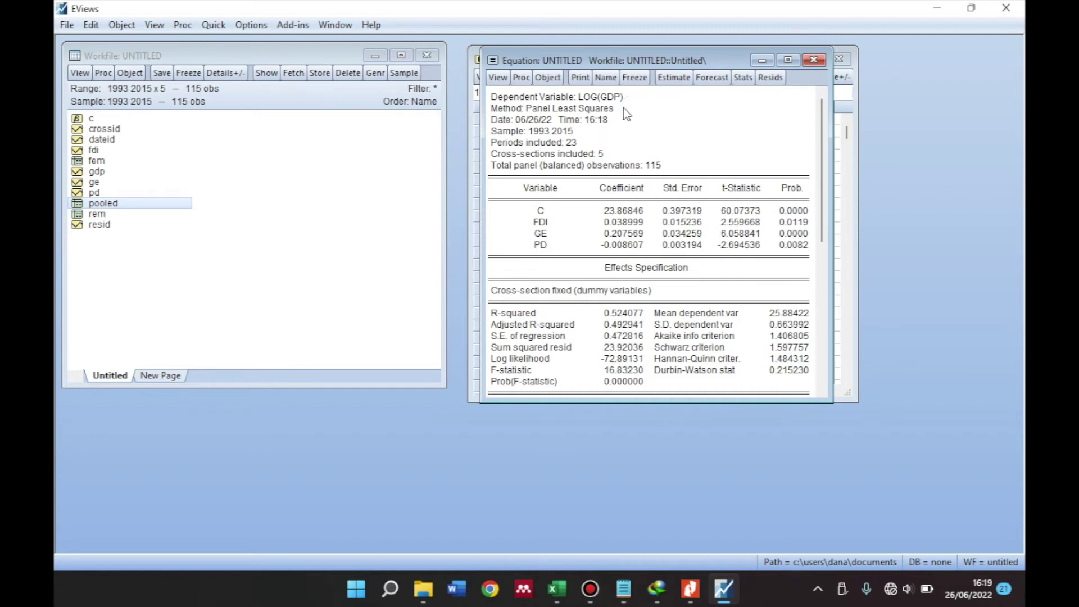
# Run the Redundant Fixed Effects - Likelihood Ratio test on the fixed effects equation
pyautogui.click(500, 82)
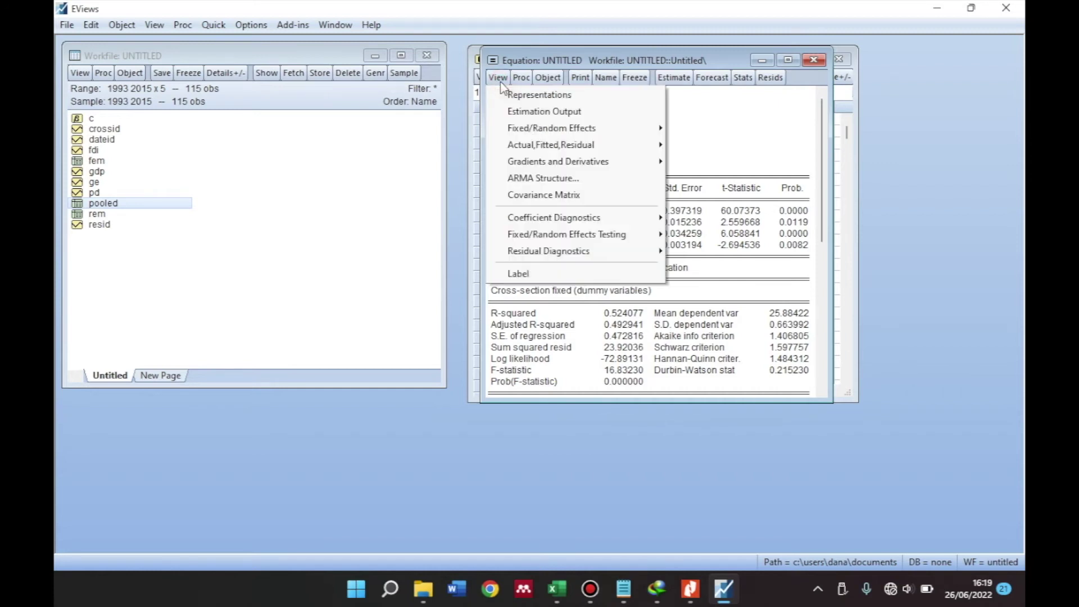
pyautogui.moveTo(566, 237)
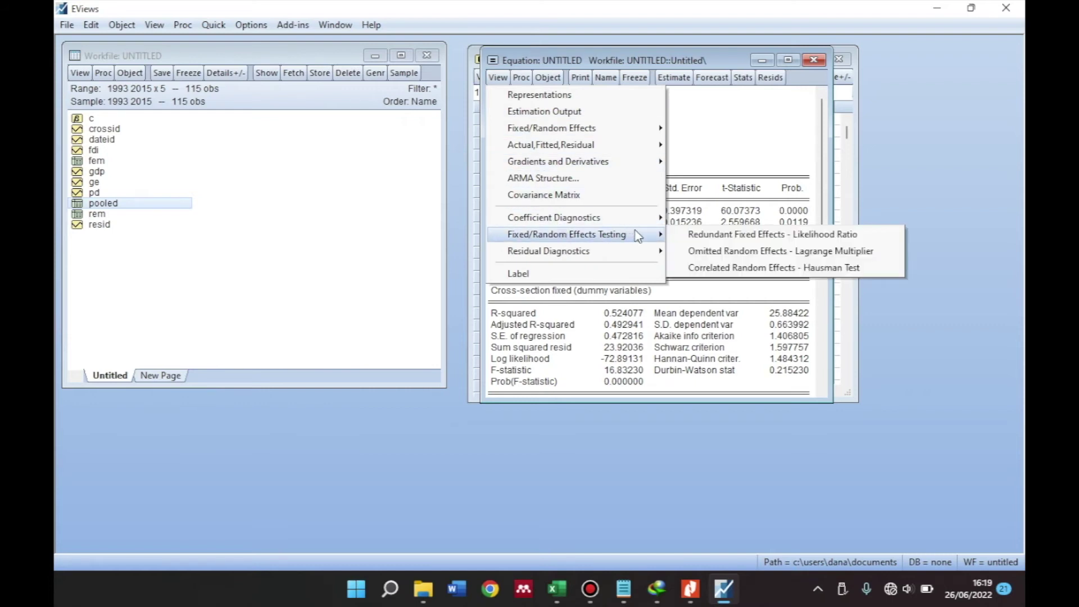
pyautogui.click(749, 235)
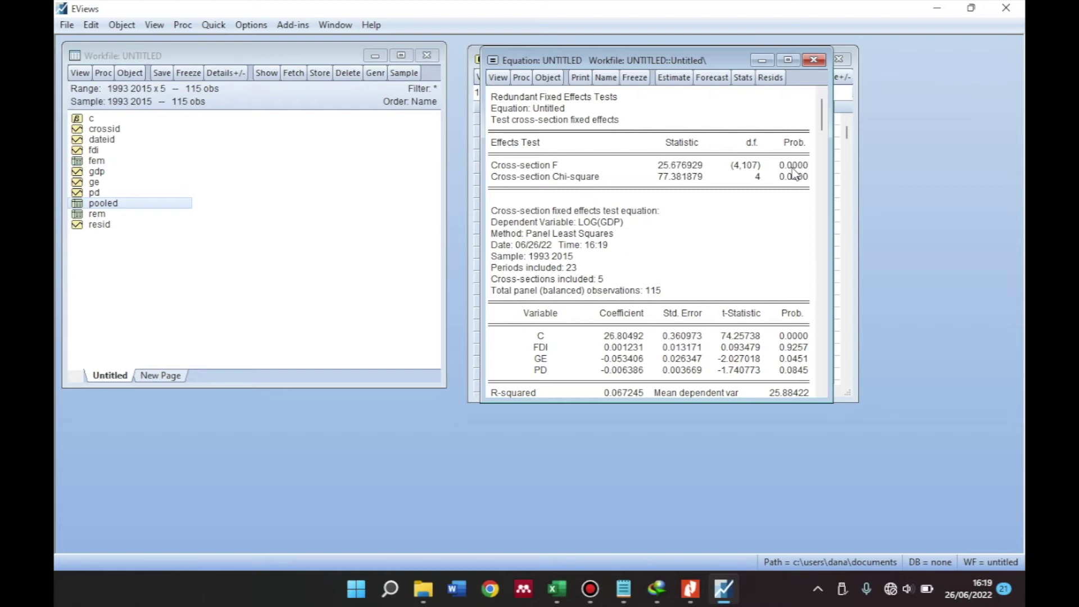
# Freeze the redundant fixed effects test output as a table named chow and close the table
pyautogui.click(638, 82)
pyautogui.click(337, 222)
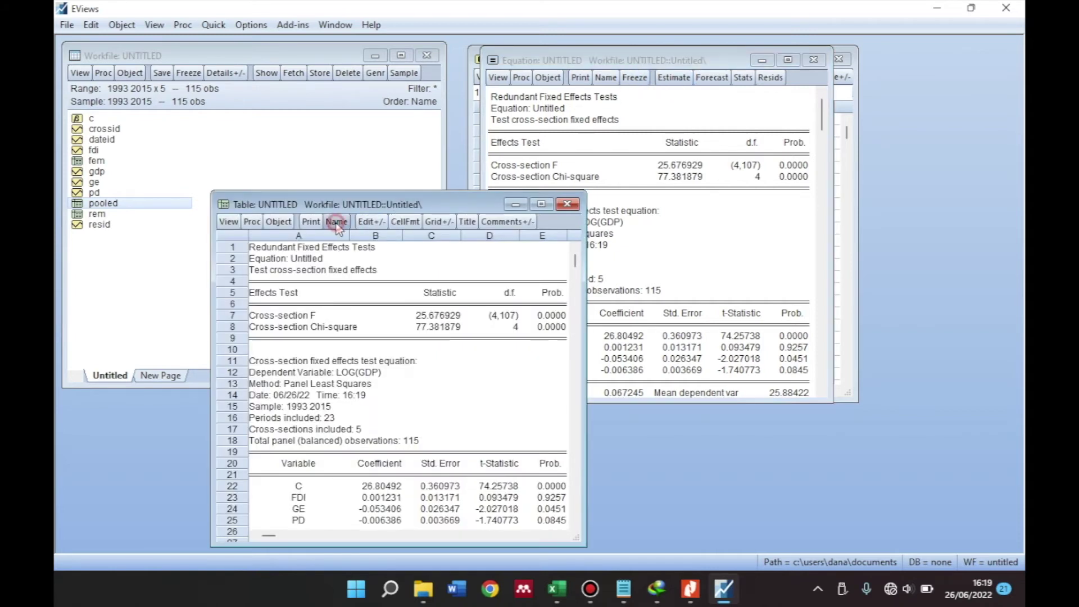
pyautogui.write('chow')
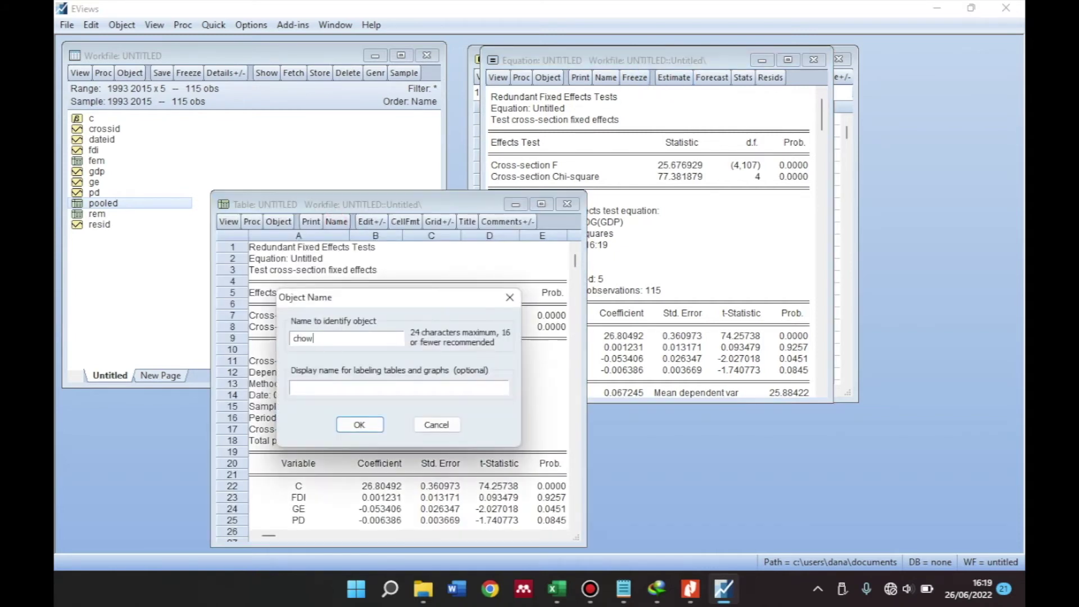
pyautogui.press('Return')
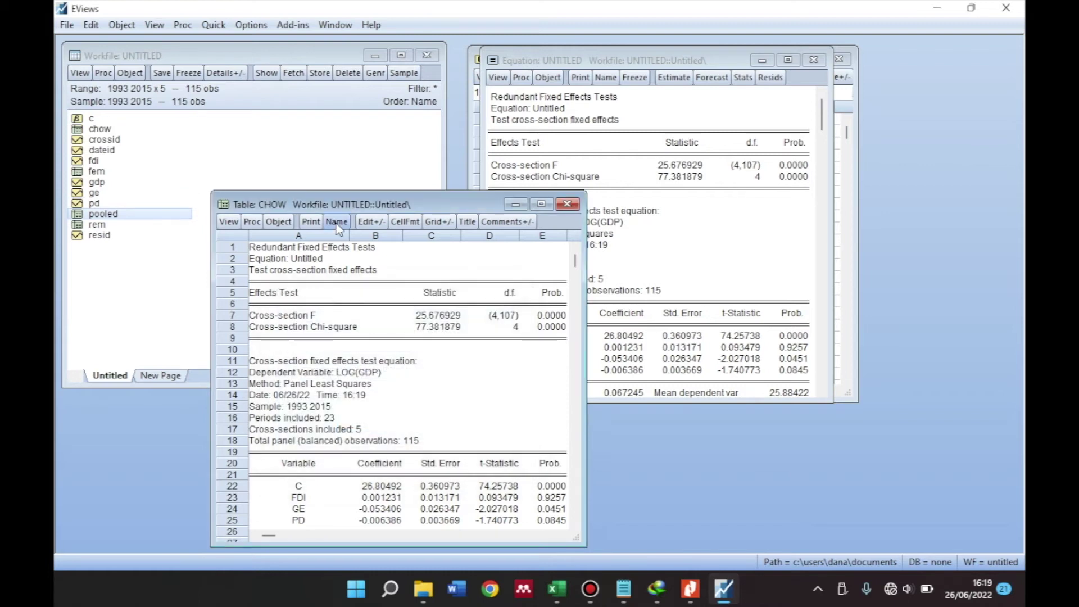
pyautogui.click(567, 205)
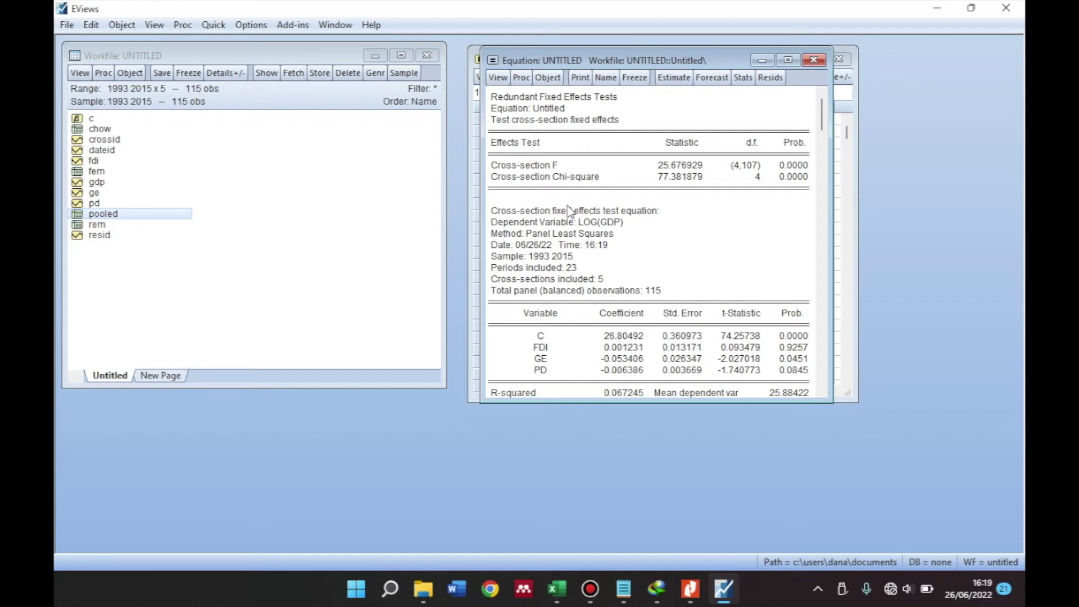
# Change the equation's cross-section effects from Fixed to Random and estimate it again
pyautogui.click(672, 78)
pyautogui.click(565, 109)
pyautogui.click(574, 150)
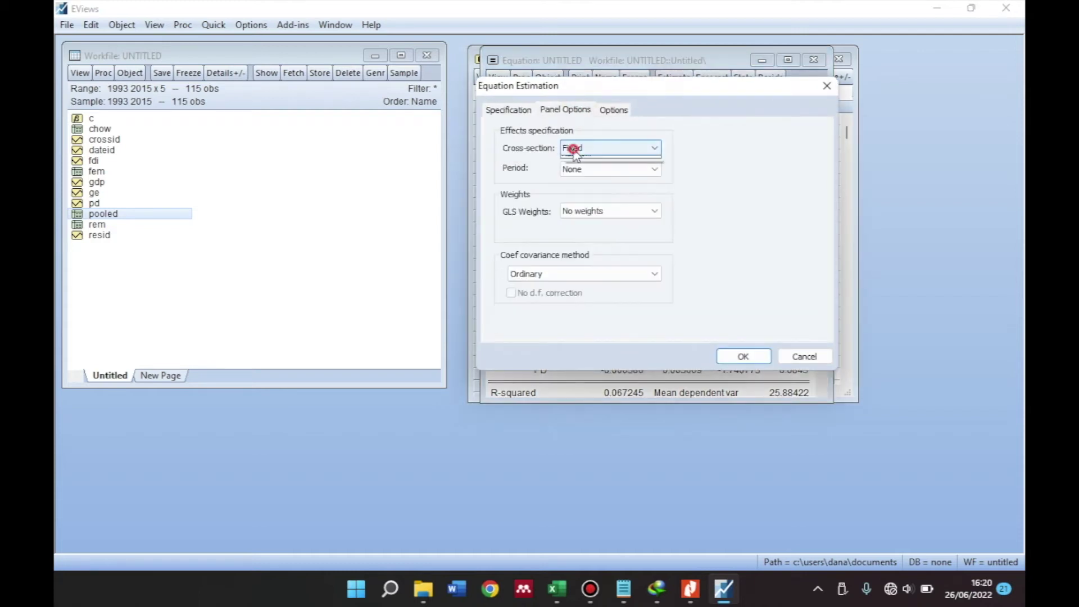
pyautogui.click(576, 181)
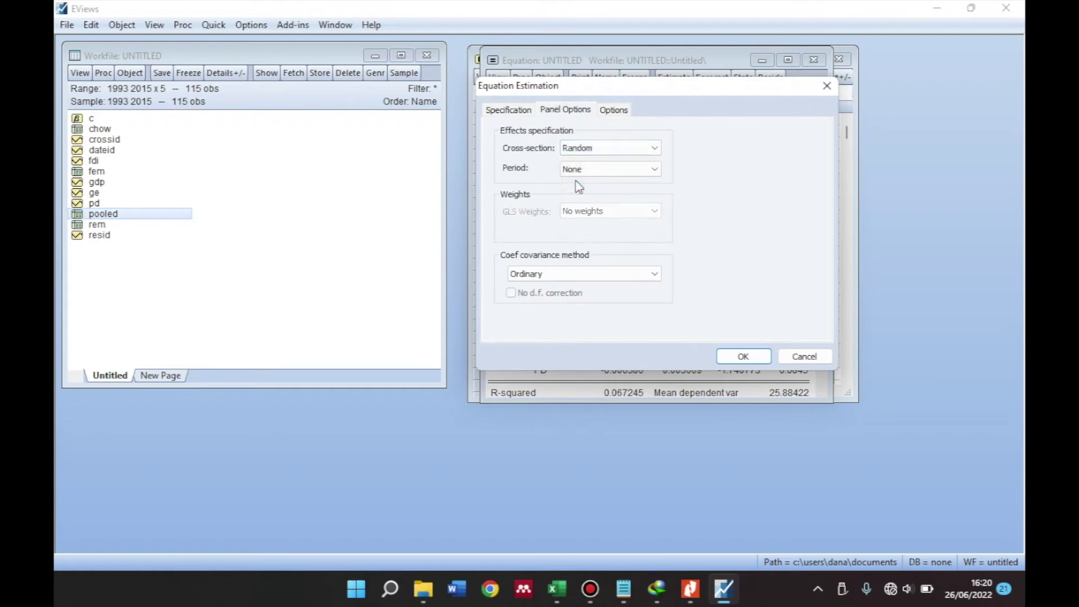
pyautogui.click(743, 357)
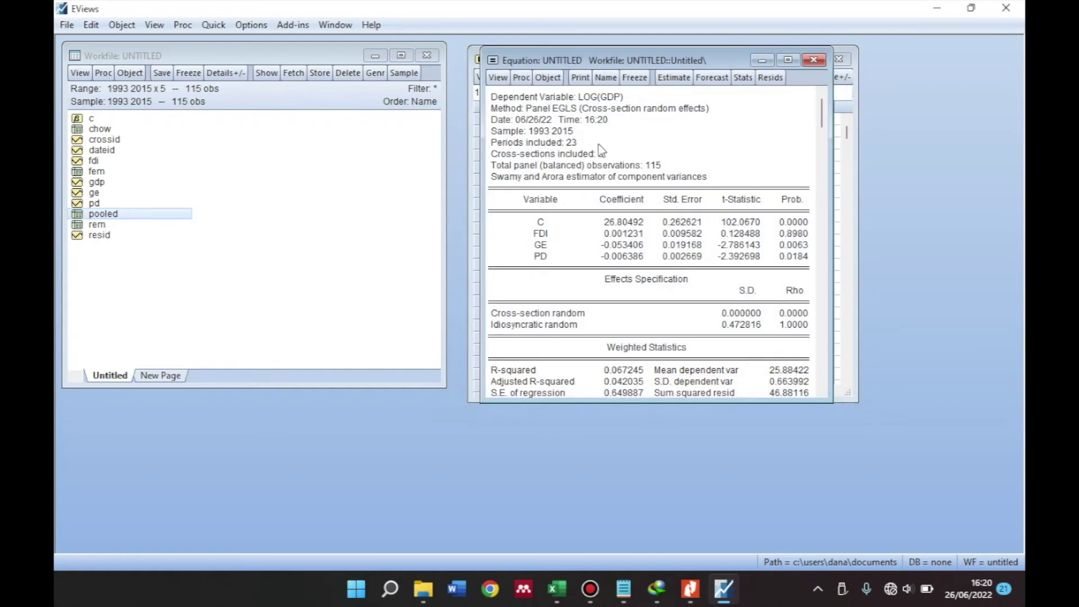
# Run the Correlated Random Effects - Hausman Test on the random effects equation
pyautogui.click(497, 79)
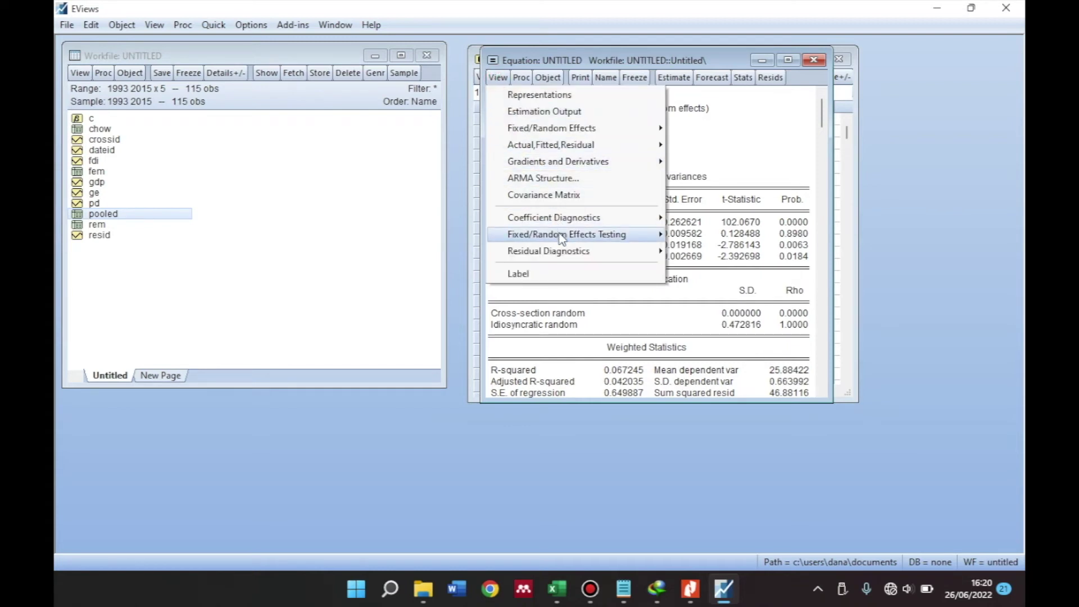
pyautogui.moveTo(562, 238)
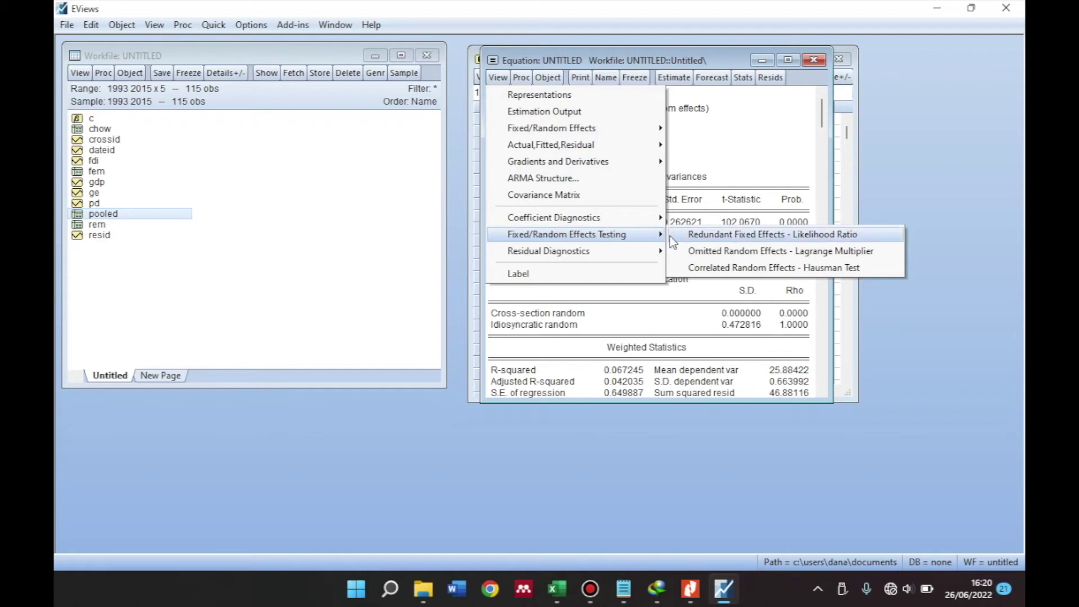
pyautogui.click(716, 269)
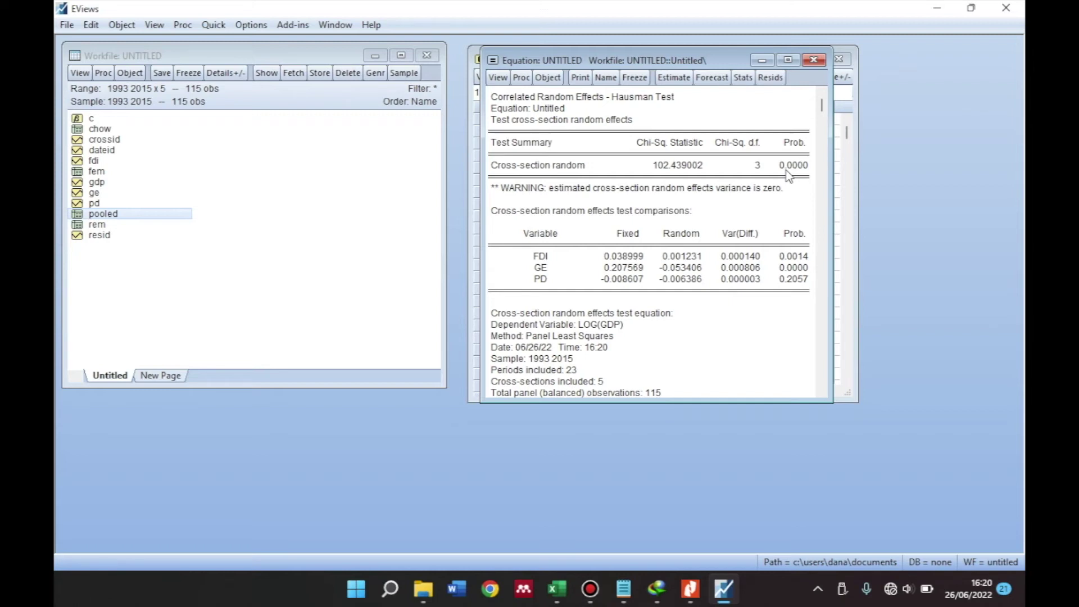
# Freeze the Hausman test output as a table named hasuman and close the table
pyautogui.click(635, 78)
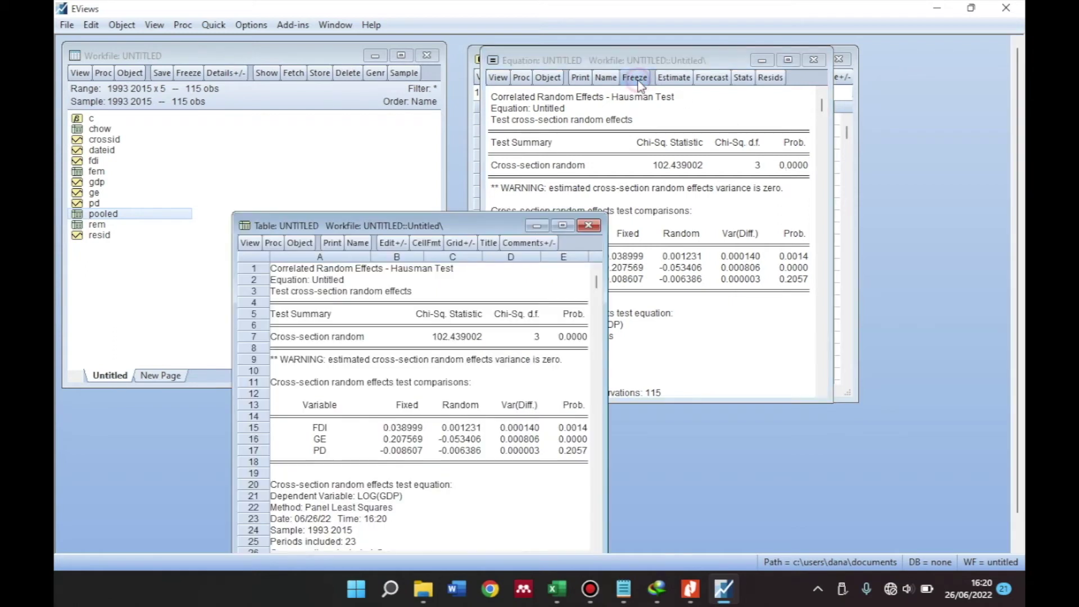
pyautogui.click(355, 246)
pyautogui.write('hasuman')
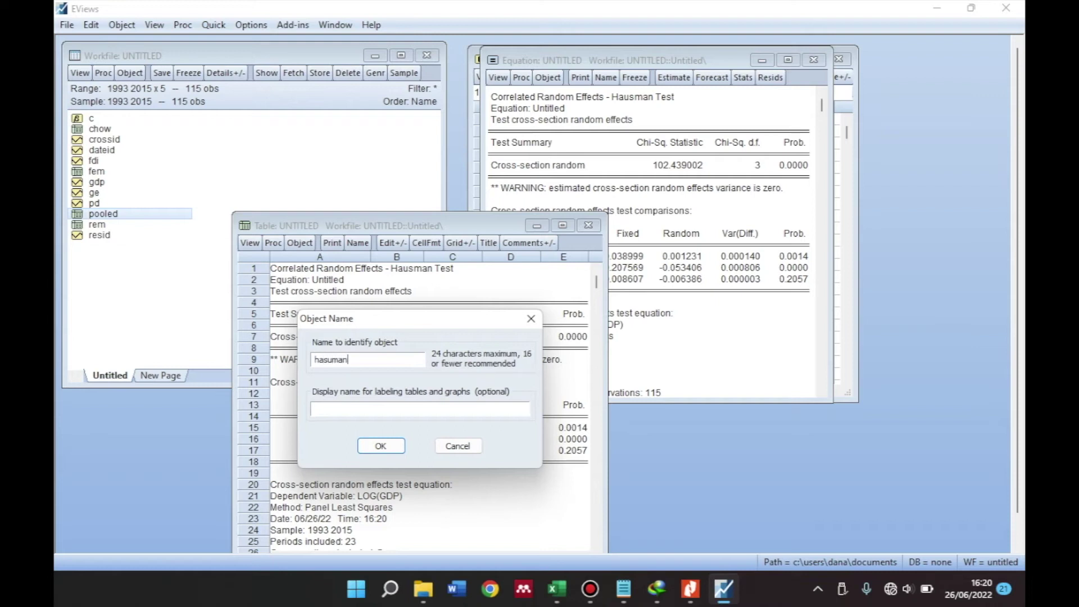
pyautogui.press('Return')
pyautogui.click(588, 226)
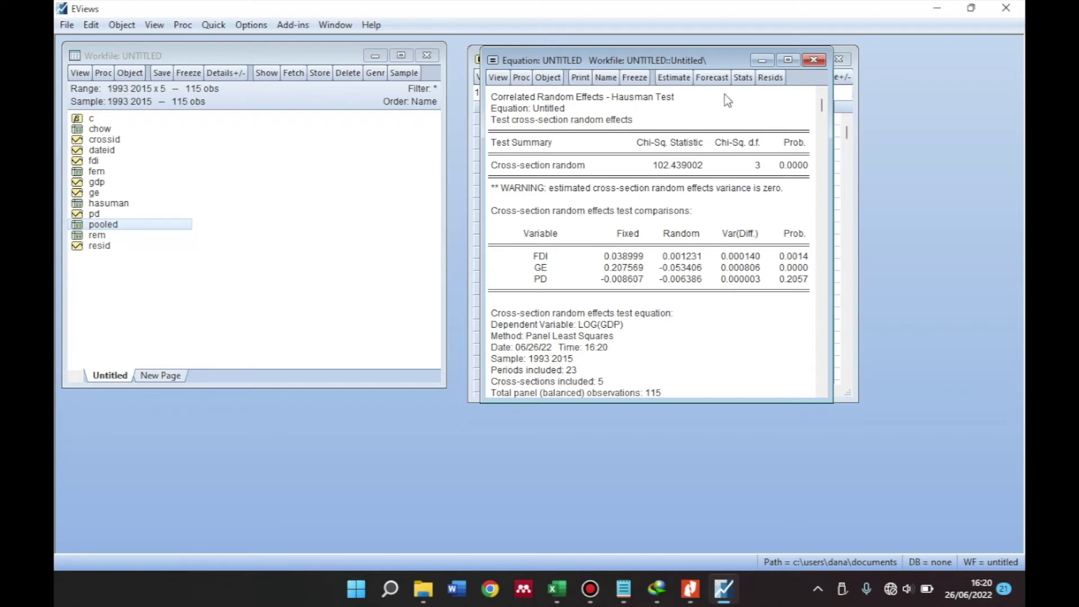
# Re-estimate the equation as a pooled model with cross-section effects set to None
pyautogui.click(663, 80)
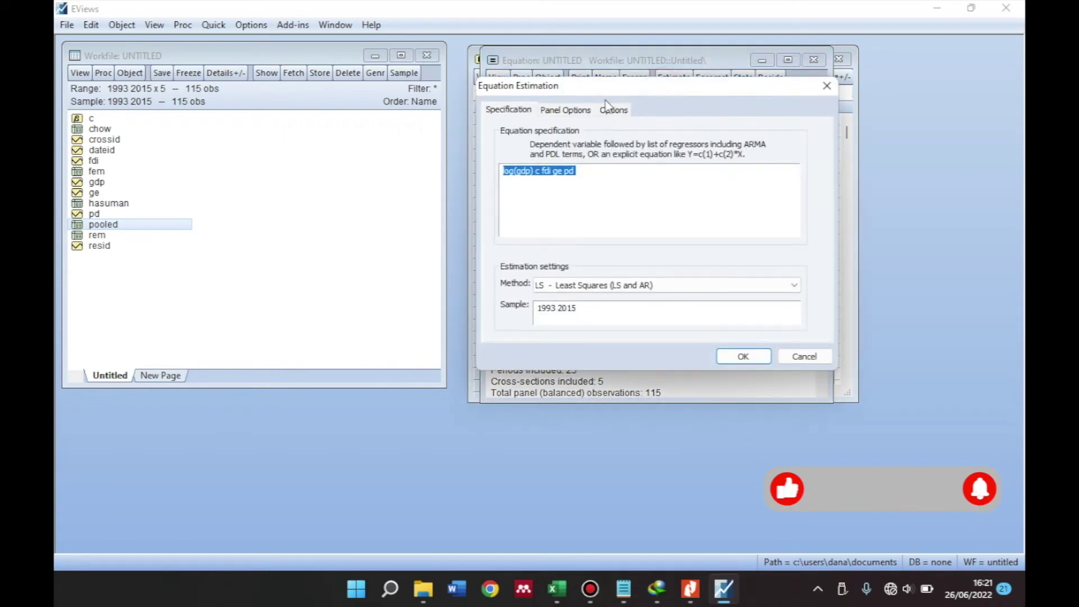
pyautogui.click(572, 110)
pyautogui.click(568, 149)
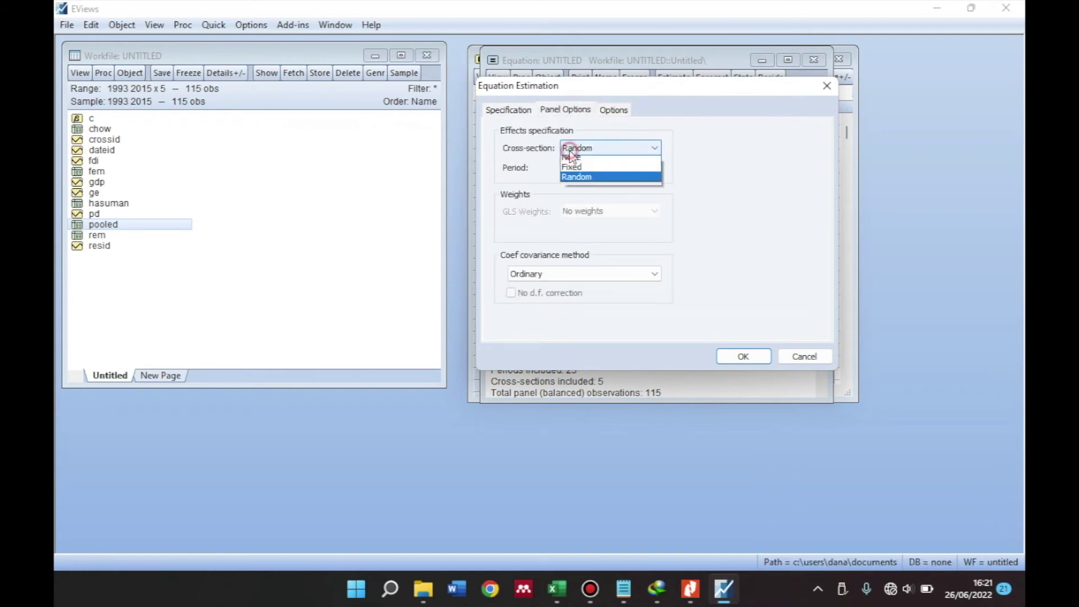
pyautogui.click(570, 158)
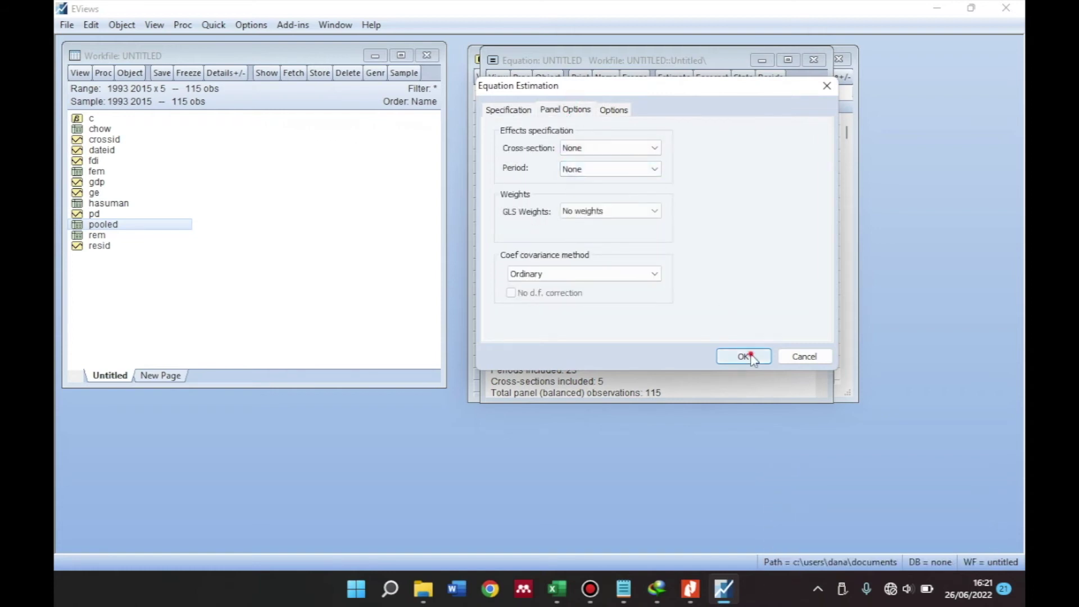
pyautogui.click(753, 353)
# Run the Omitted Random Effects - Lagrange Multiplier test on the pooled equation
pyautogui.click(498, 78)
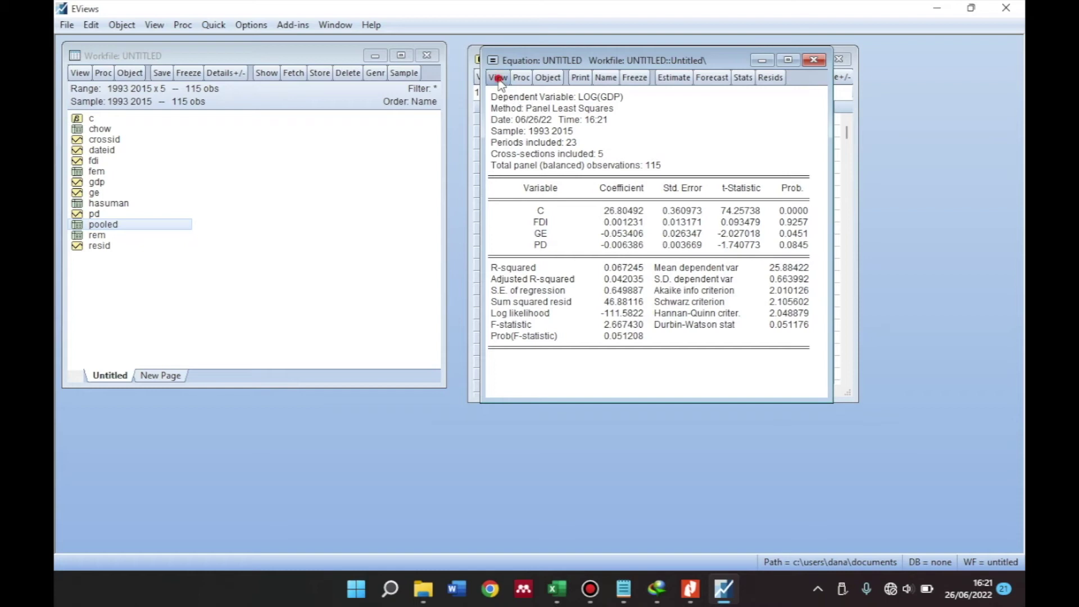
pyautogui.moveTo(565, 237)
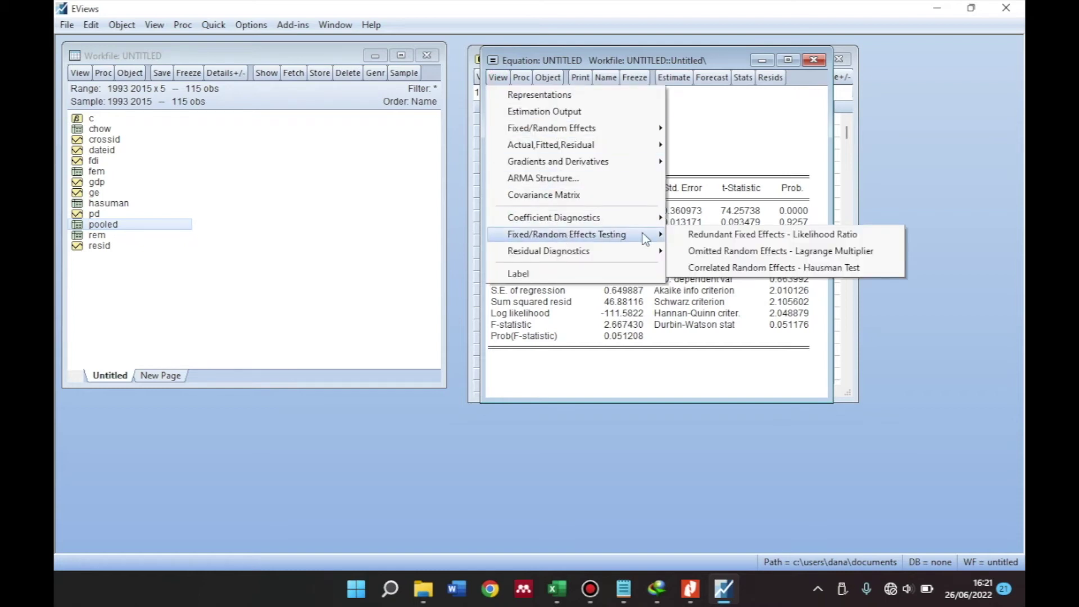
pyautogui.click(707, 253)
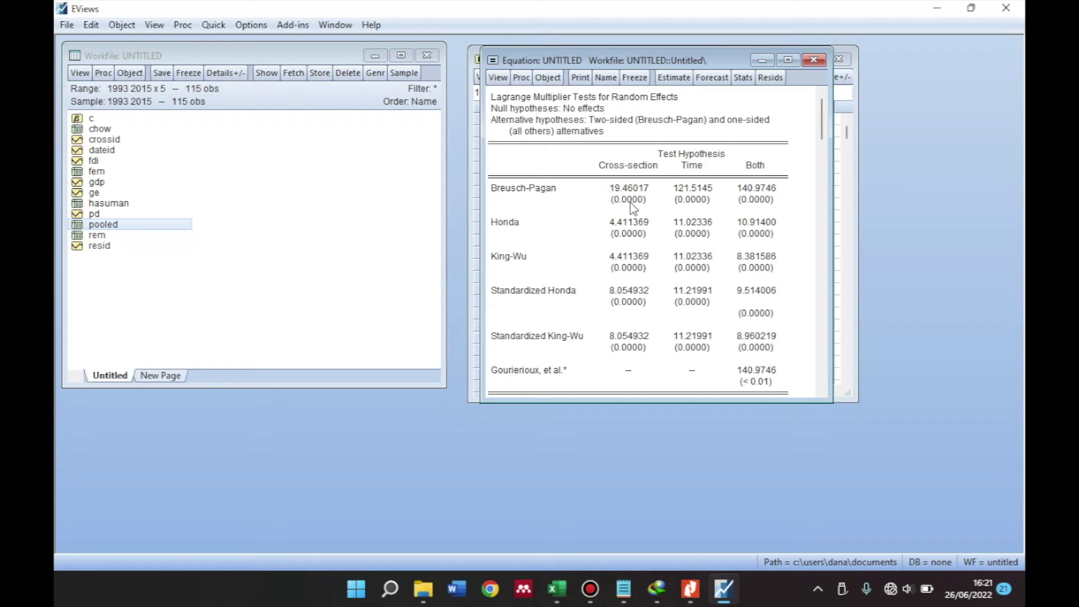
# Freeze the Lagrange Multiplier test output as a table named lm and close the table
pyautogui.click(636, 75)
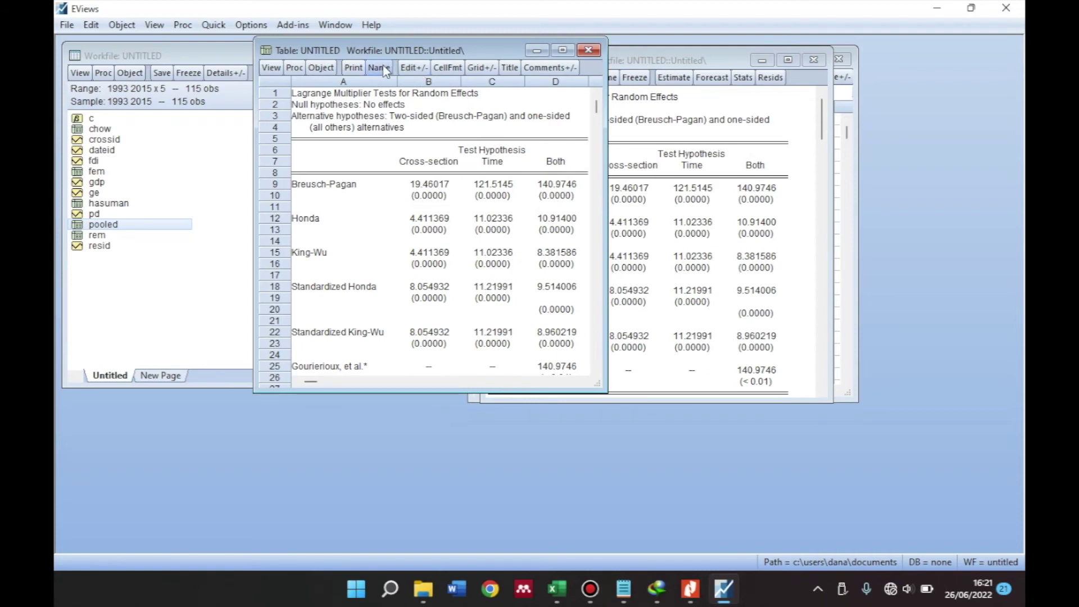
pyautogui.click(384, 68)
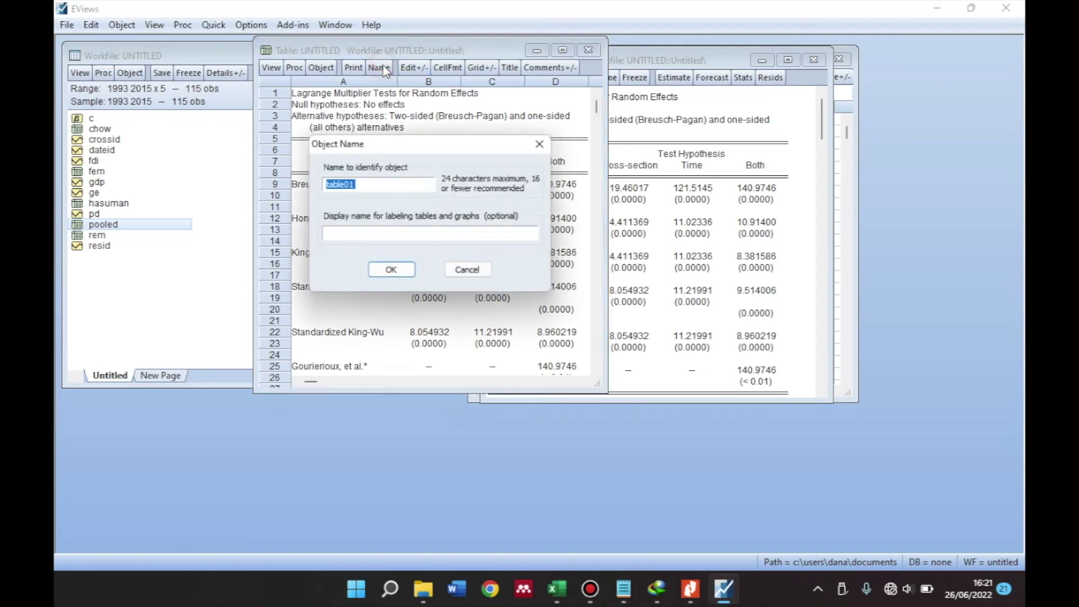
pyautogui.write('lm')
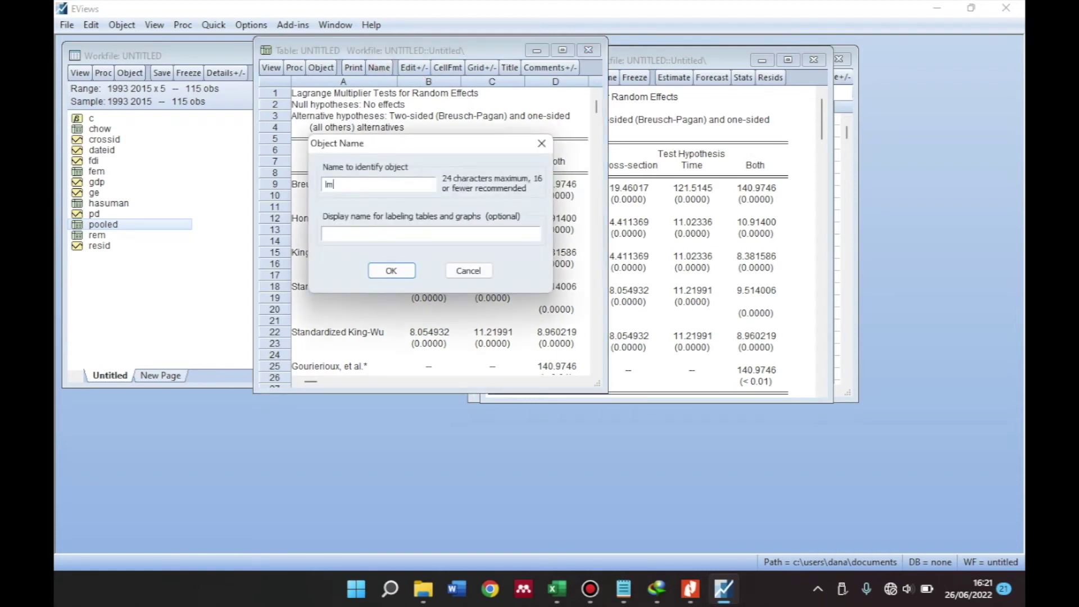
pyautogui.press('Return')
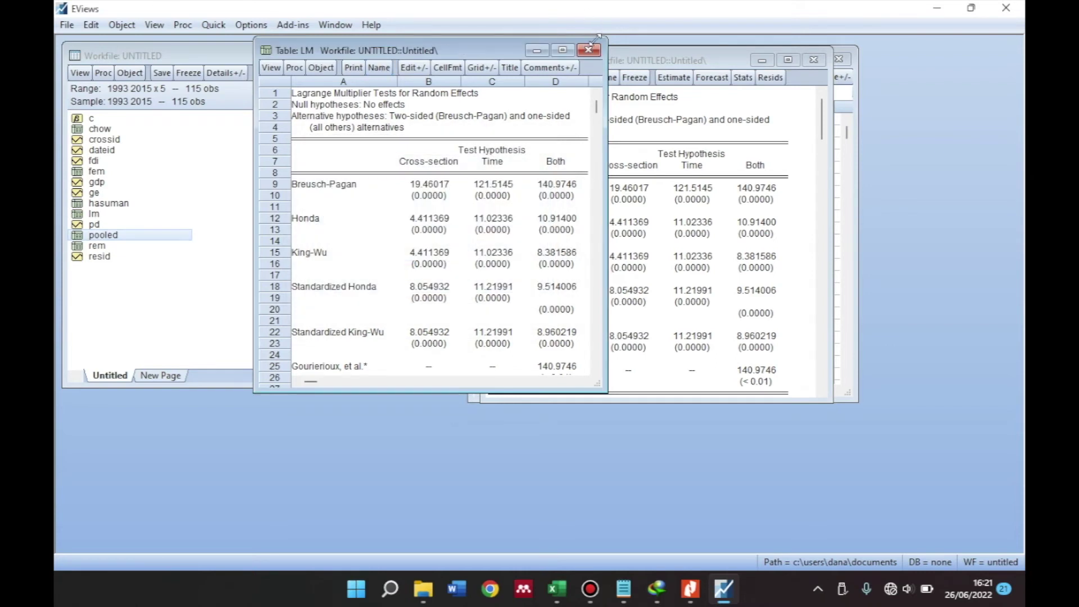
pyautogui.click(588, 50)
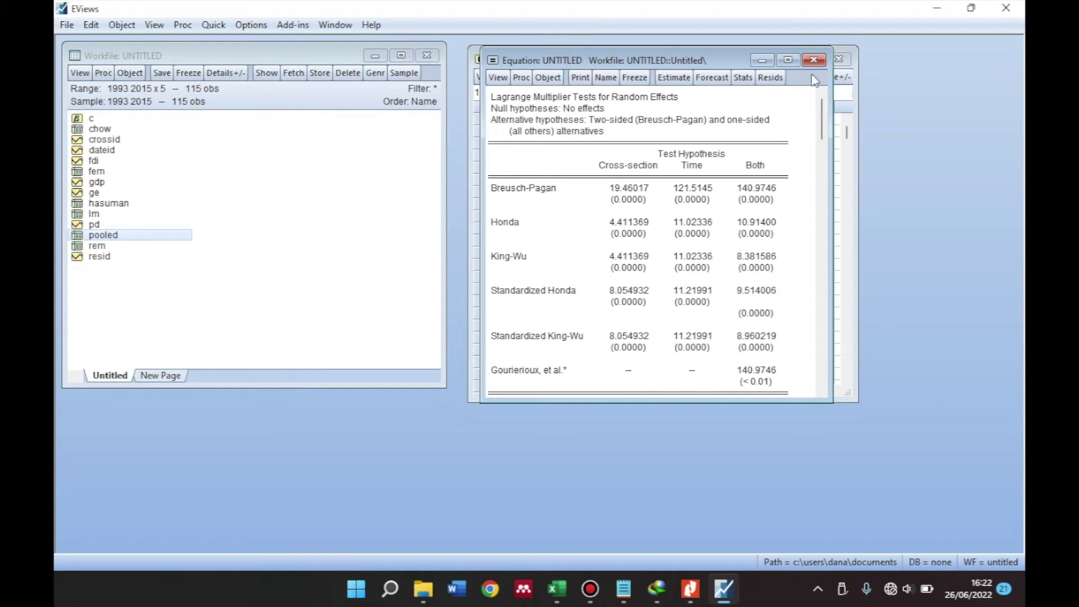
# Re-estimate the equation with fixed cross-section effects and enlarge its window to show the full output
pyautogui.click(674, 77)
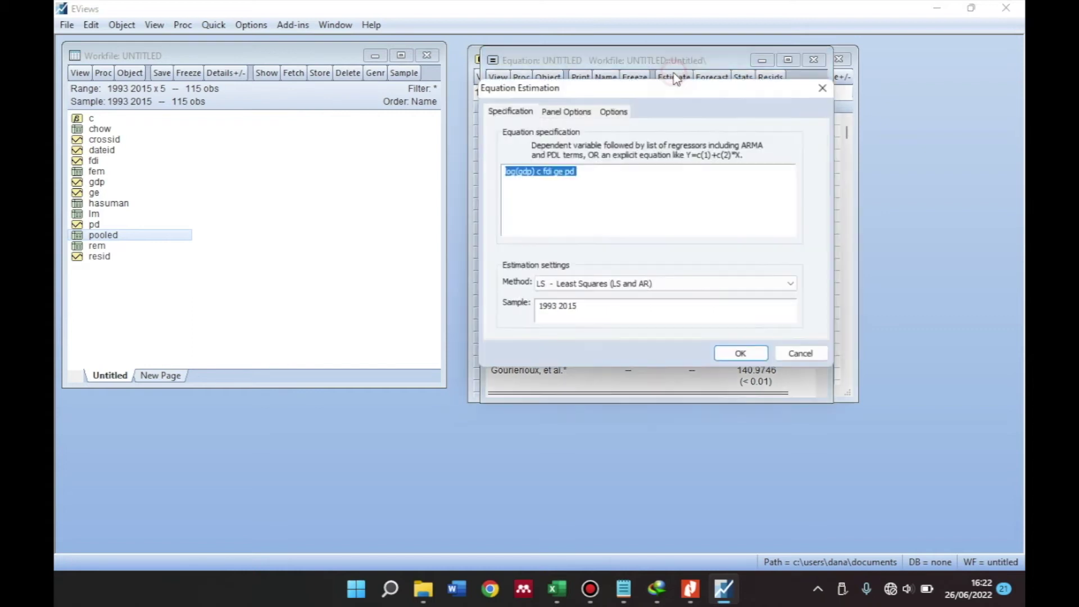
pyautogui.click(565, 109)
pyautogui.click(596, 147)
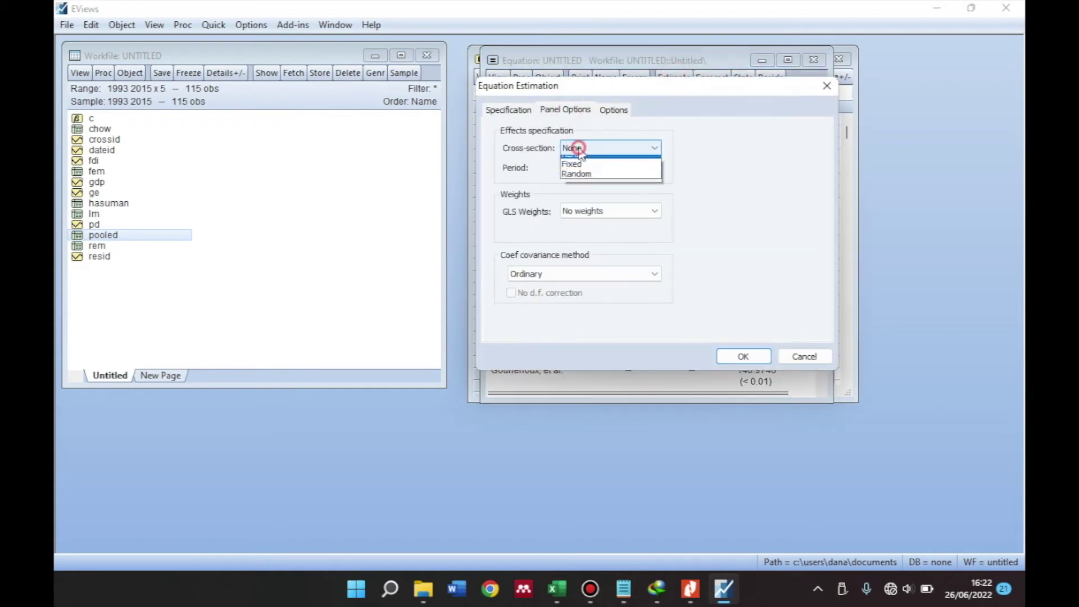
pyautogui.click(582, 172)
pyautogui.click(739, 357)
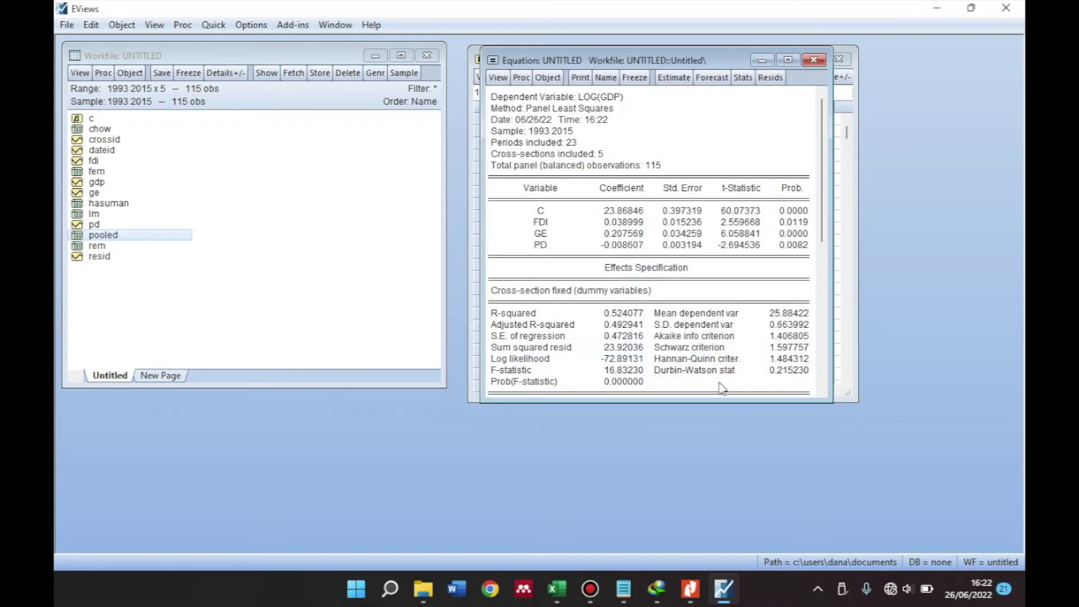
pyautogui.moveTo(703, 401); pyautogui.dragTo(703, 498)
pyautogui.moveTo(652, 59); pyautogui.dragTo(543, 78)
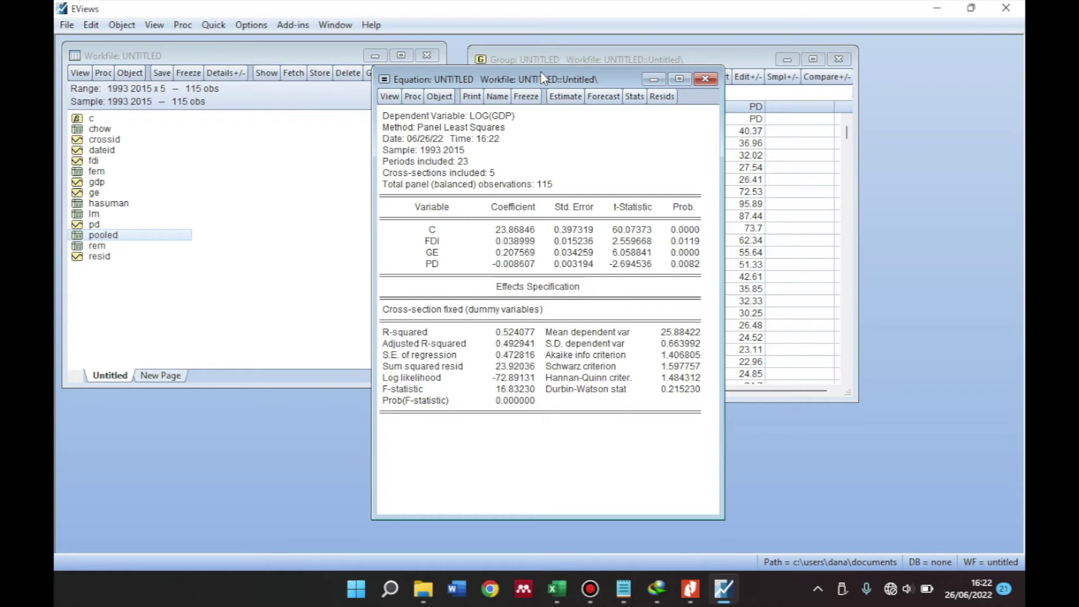
# View the cross-section fixed effects of the equation and return to its estimation output
pyautogui.click(389, 97)
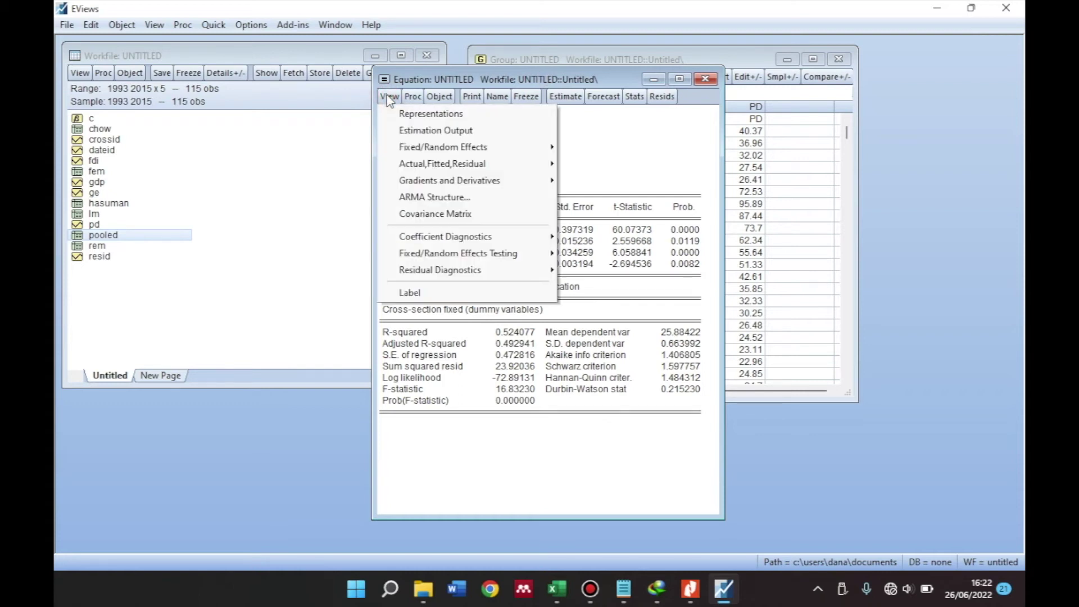
pyautogui.moveTo(419, 145)
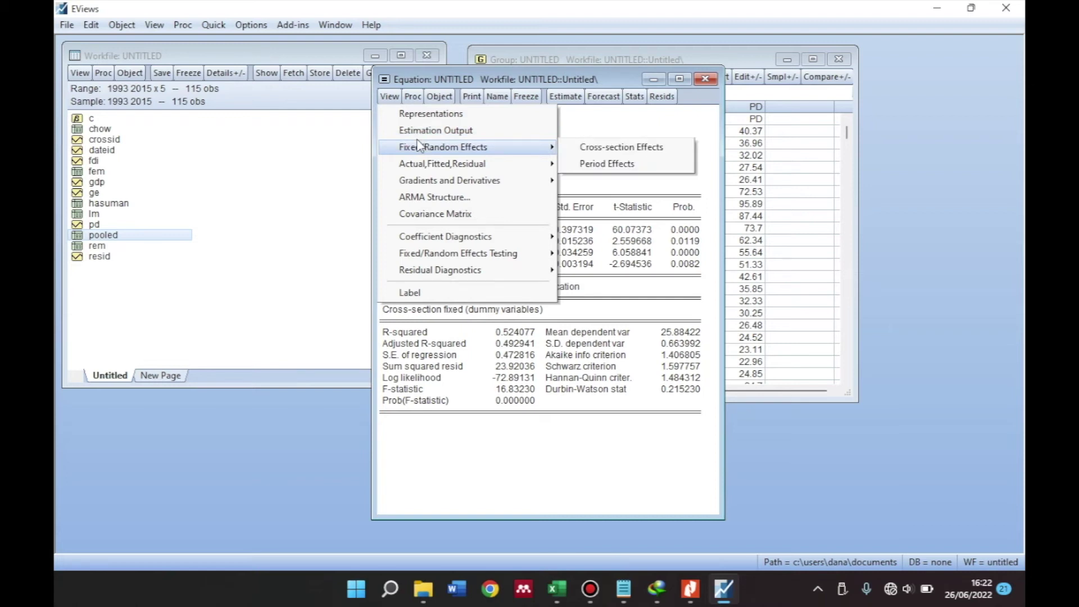
pyautogui.click(586, 149)
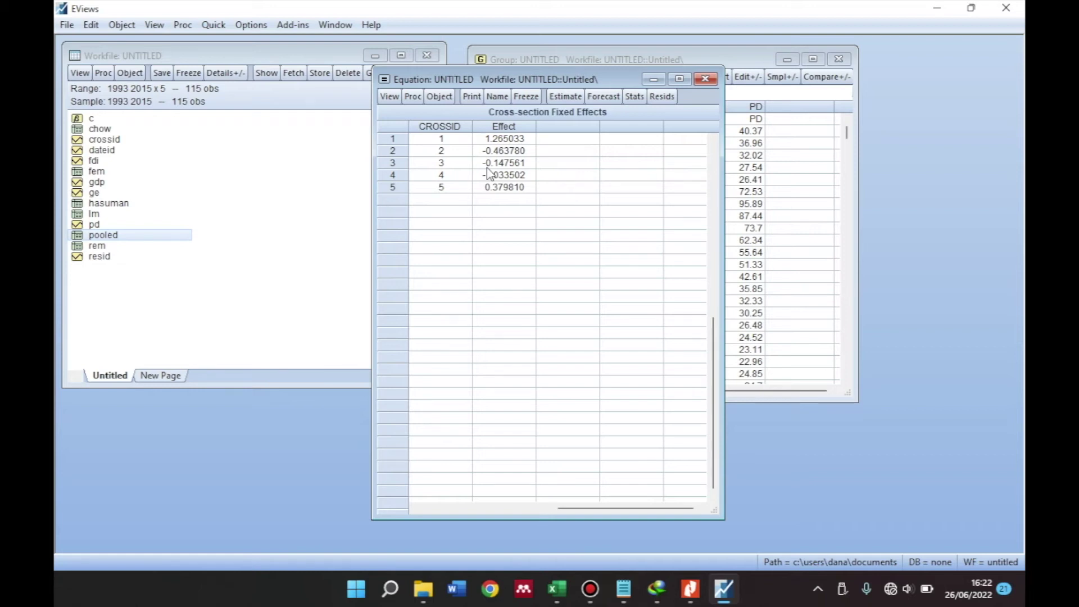
pyautogui.click(411, 99)
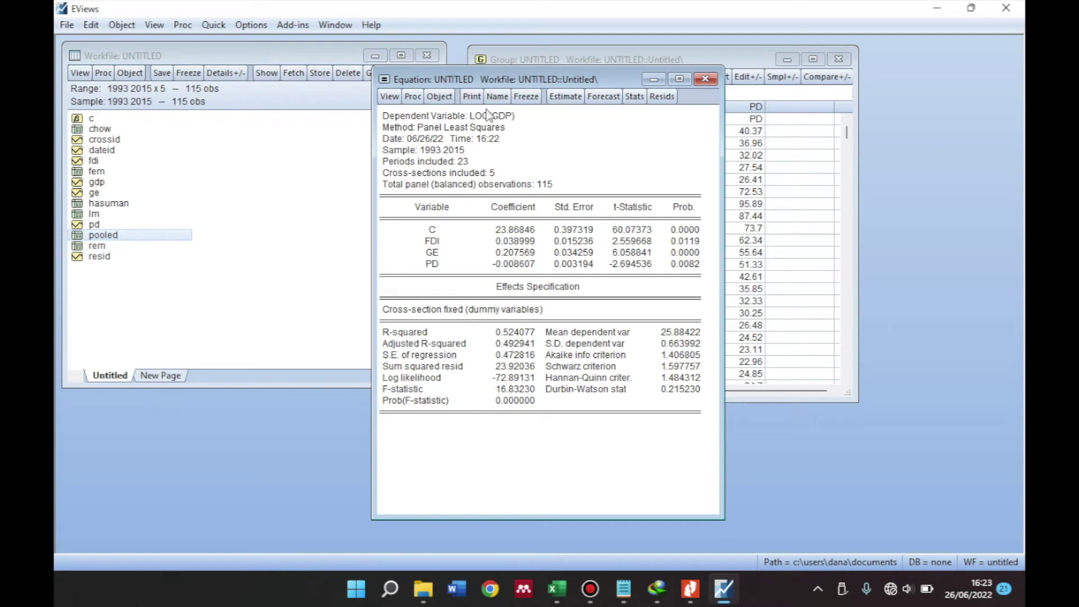
# Run the Histogram - Normality Test on the residuals of the fixed effects equation
pyautogui.moveTo(442, 80); pyautogui.dragTo(516, 77)
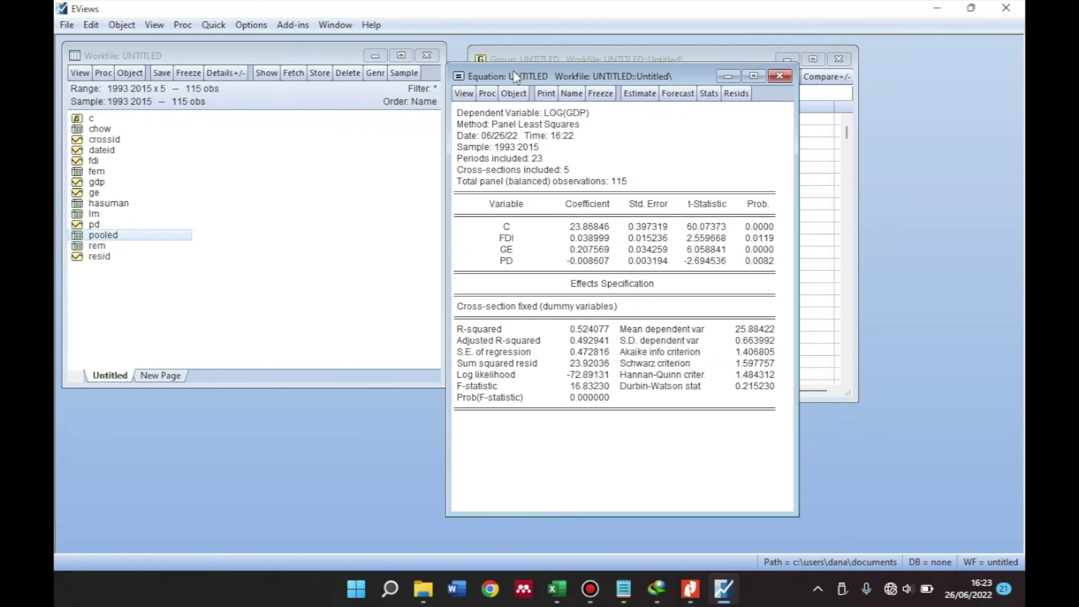
pyautogui.click(463, 93)
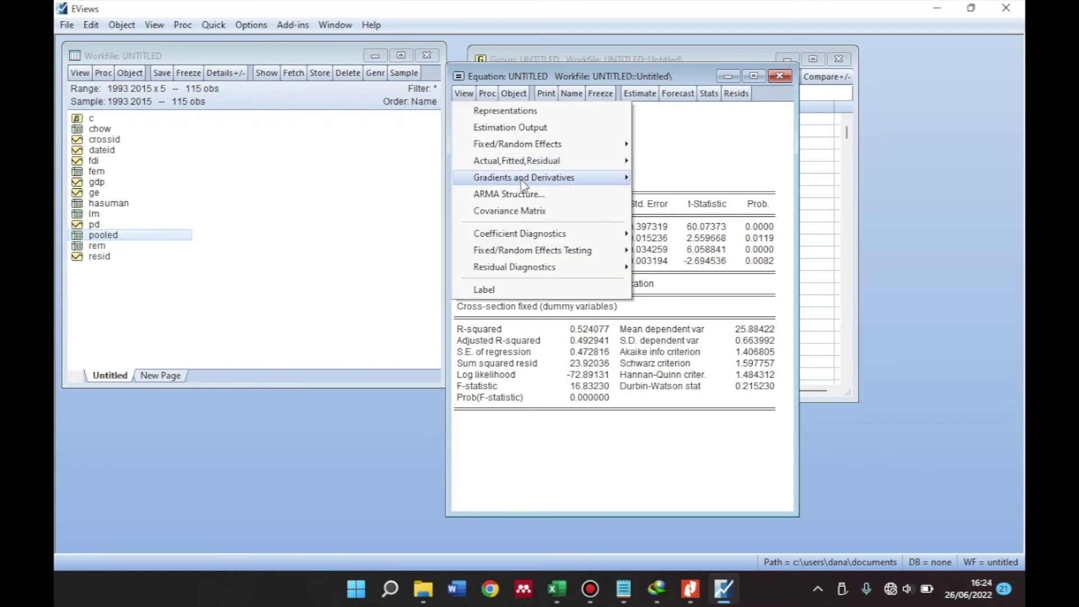
pyautogui.moveTo(527, 270)
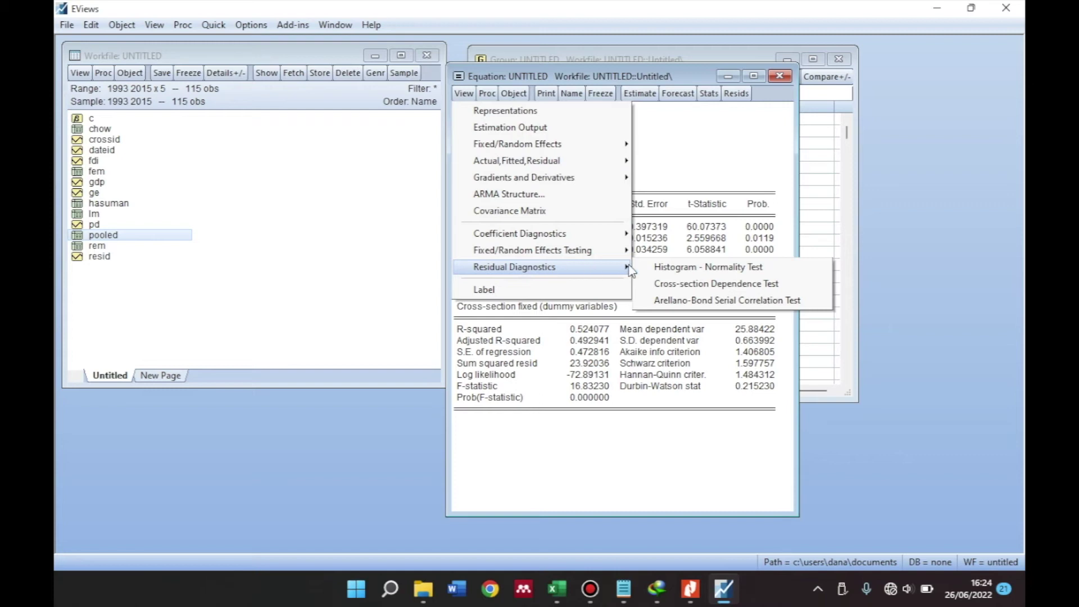
pyautogui.click(662, 268)
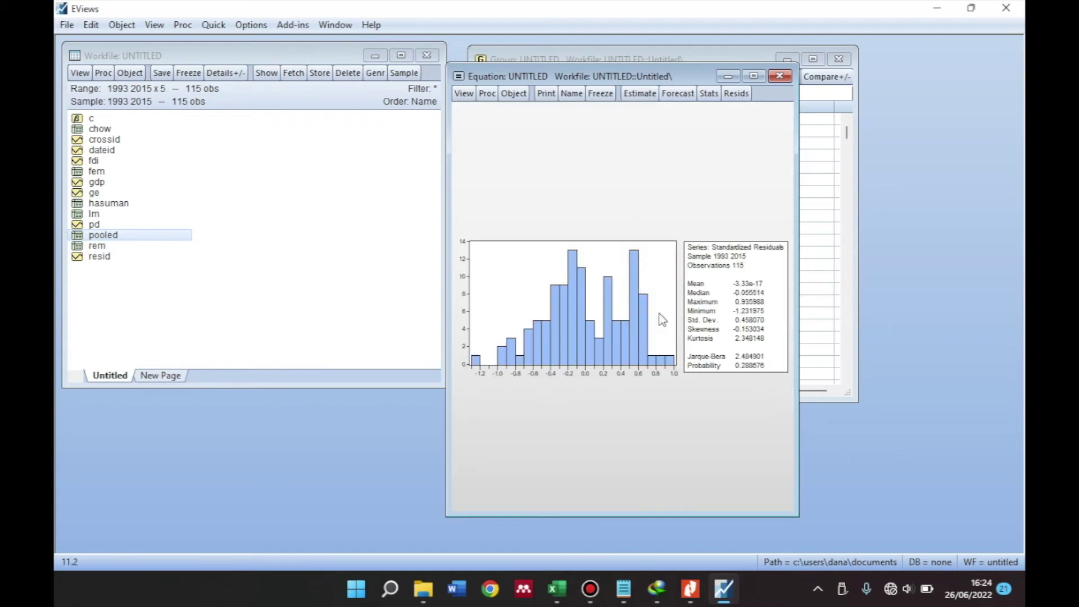
# Freeze the normality histogram as a graph named normalitas and close the graph
pyautogui.click(605, 98)
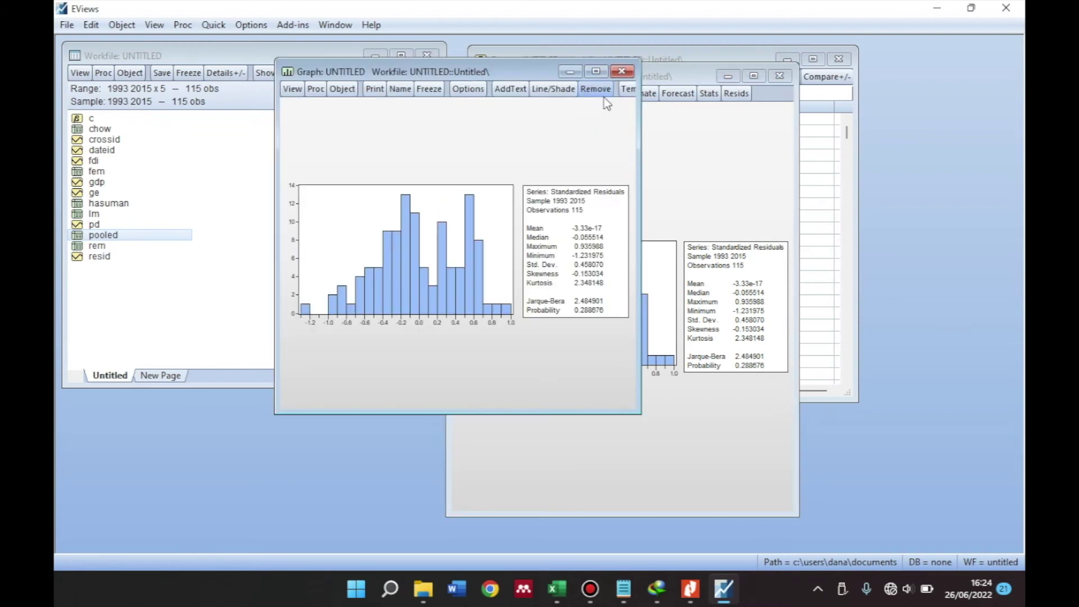
pyautogui.click(400, 89)
pyautogui.write('normalitas')
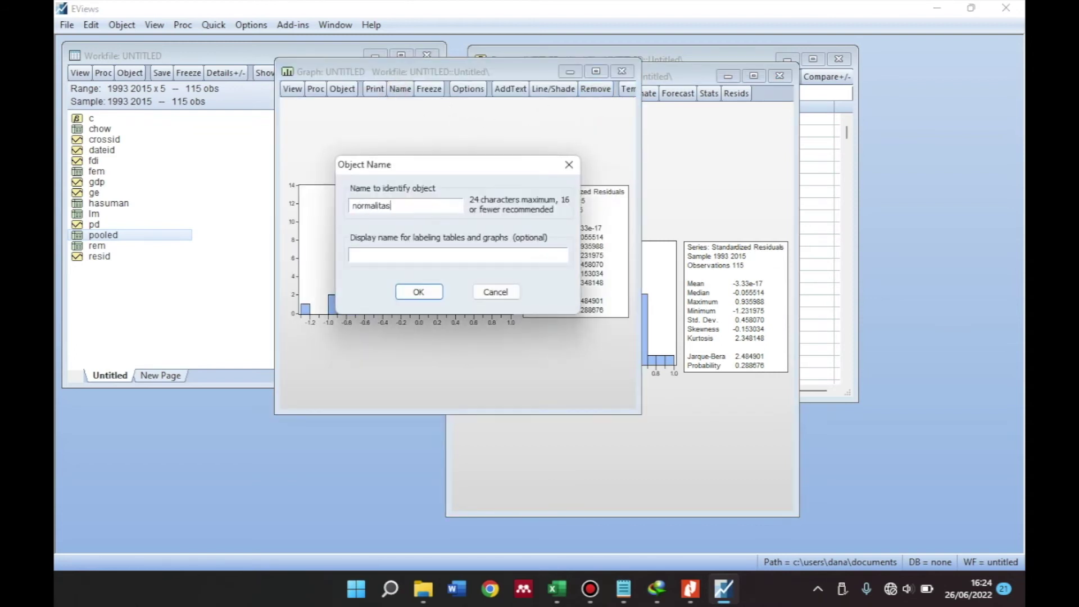
pyautogui.press('Return')
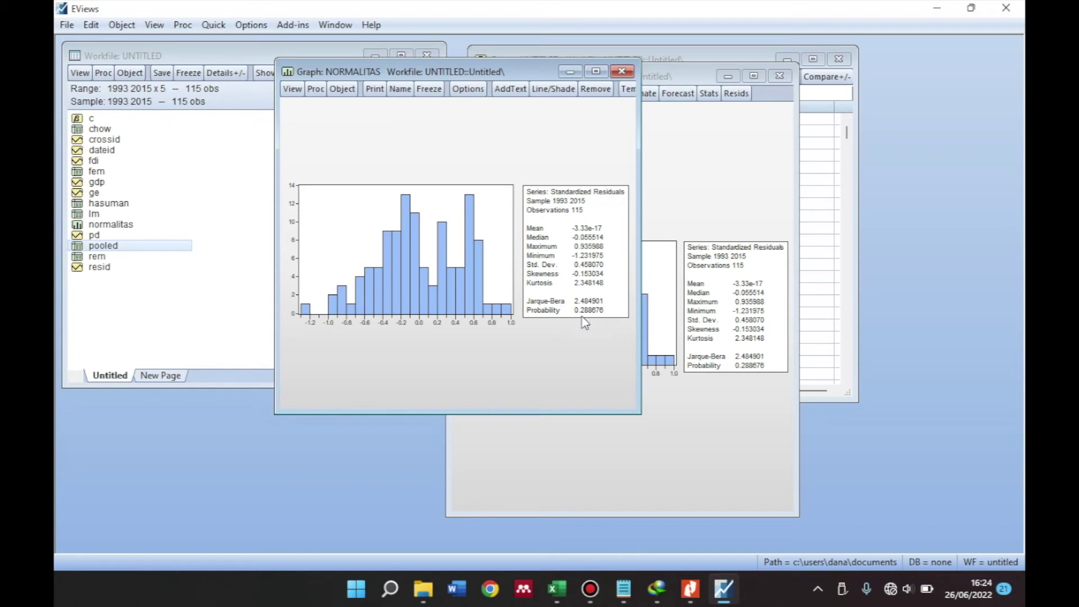
pyautogui.hotkey('ctrl', 'F4')
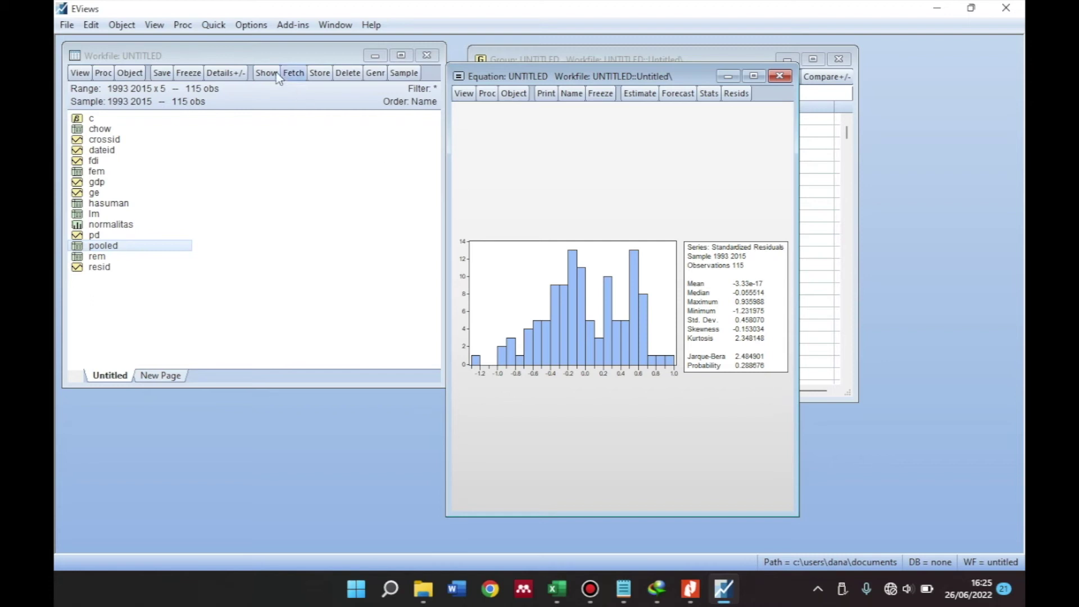
# Compute the group correlations of fdi, ge and pd, deleting the old untitled group
pyautogui.click(212, 24)
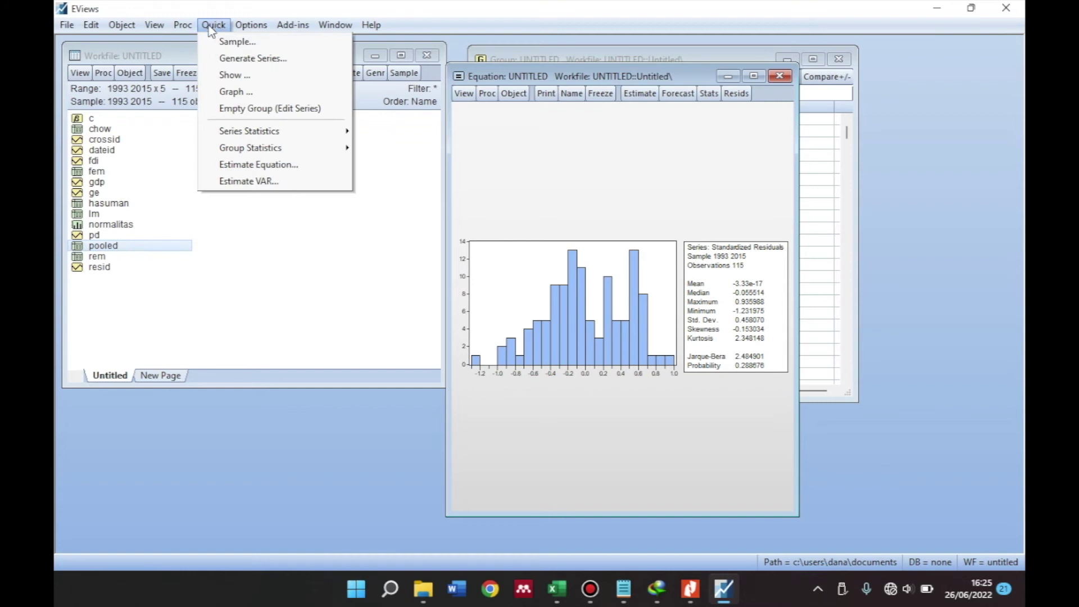
pyautogui.moveTo(263, 147)
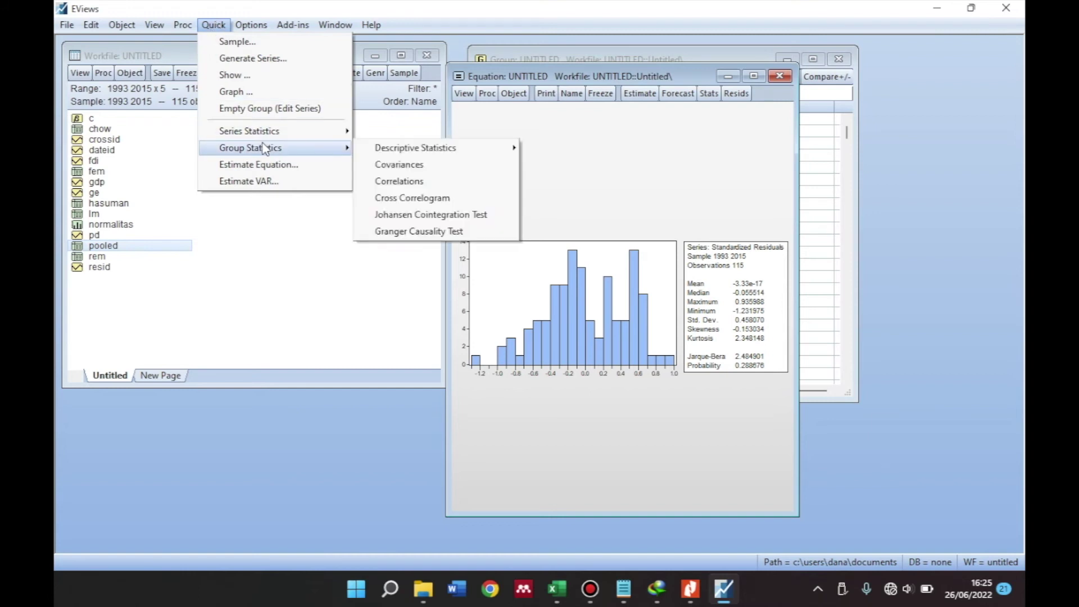
pyautogui.click(417, 192)
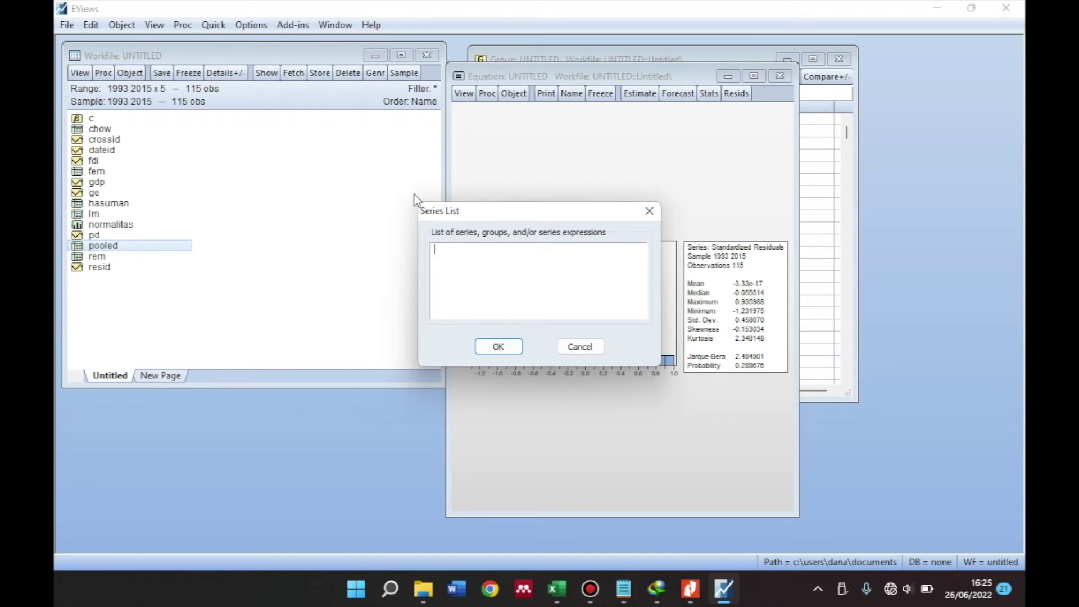
pyautogui.write('fdi ge pd')
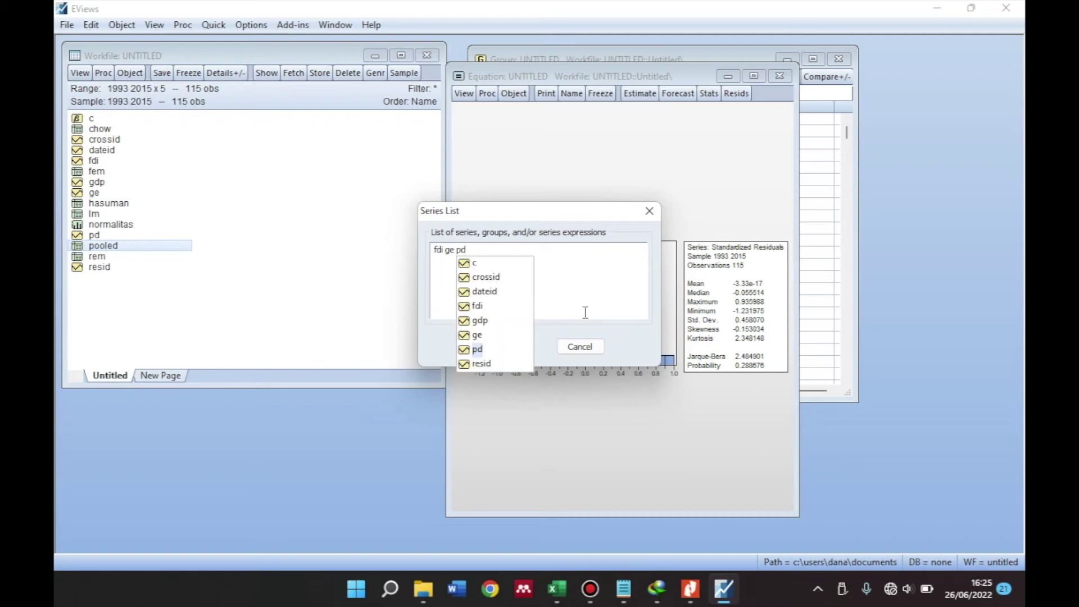
pyautogui.click(592, 298)
pyautogui.click(496, 345)
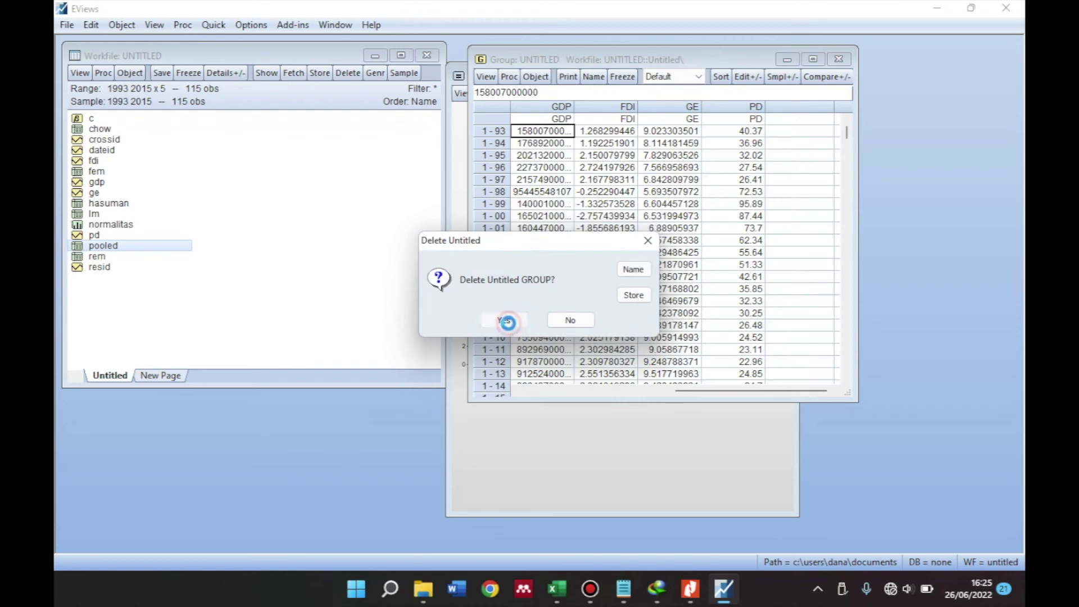
pyautogui.click(504, 320)
pyautogui.moveTo(506, 96); pyautogui.dragTo(665, 88)
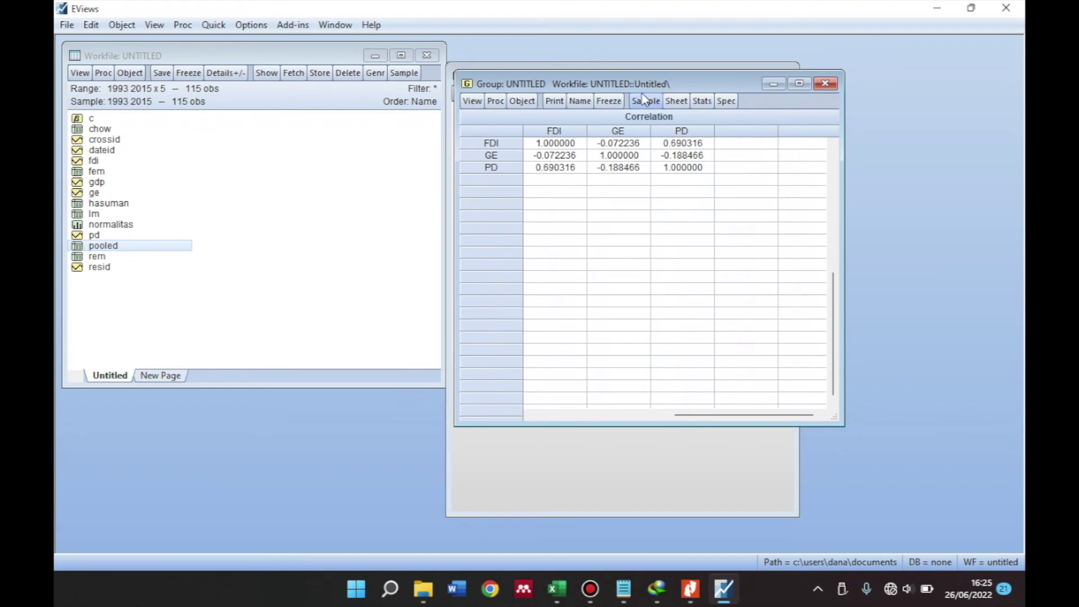
# Freeze the correlation matrix as a table named multikolinierias and enlarge its window to show all columns
pyautogui.click(612, 102)
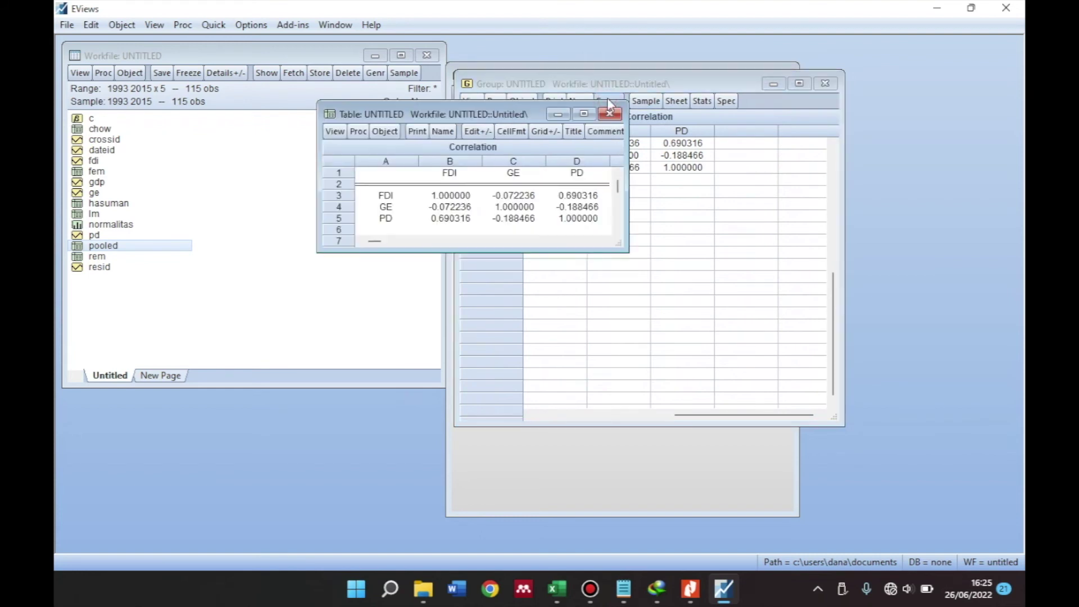
pyautogui.click(444, 131)
pyautogui.write('mult')
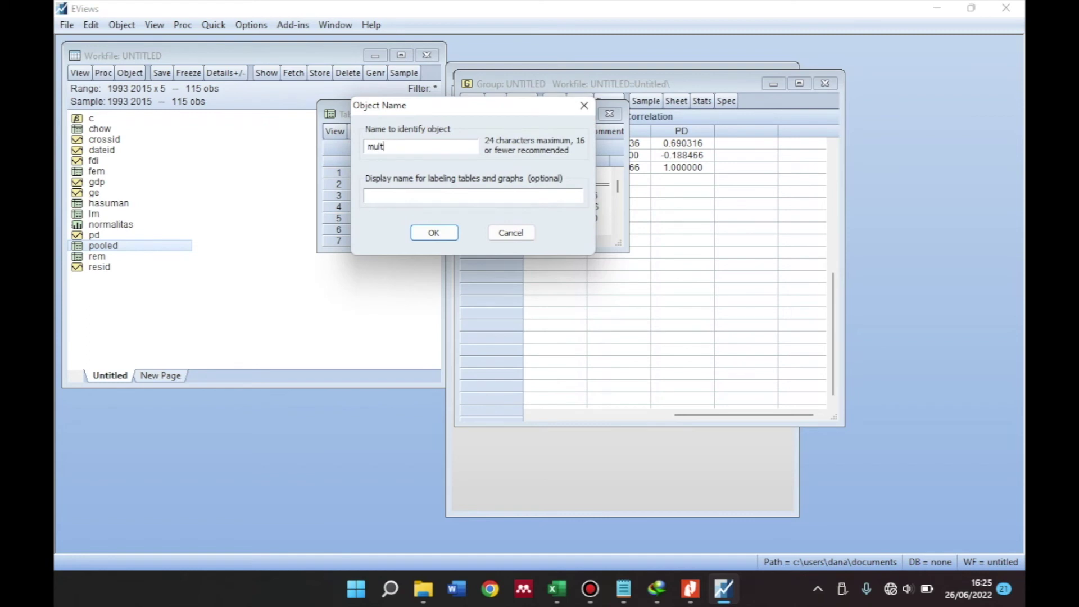
pyautogui.write('ikolinir')
pyautogui.press('BackSpace')
pyautogui.write('erias')
pyautogui.press('Return')
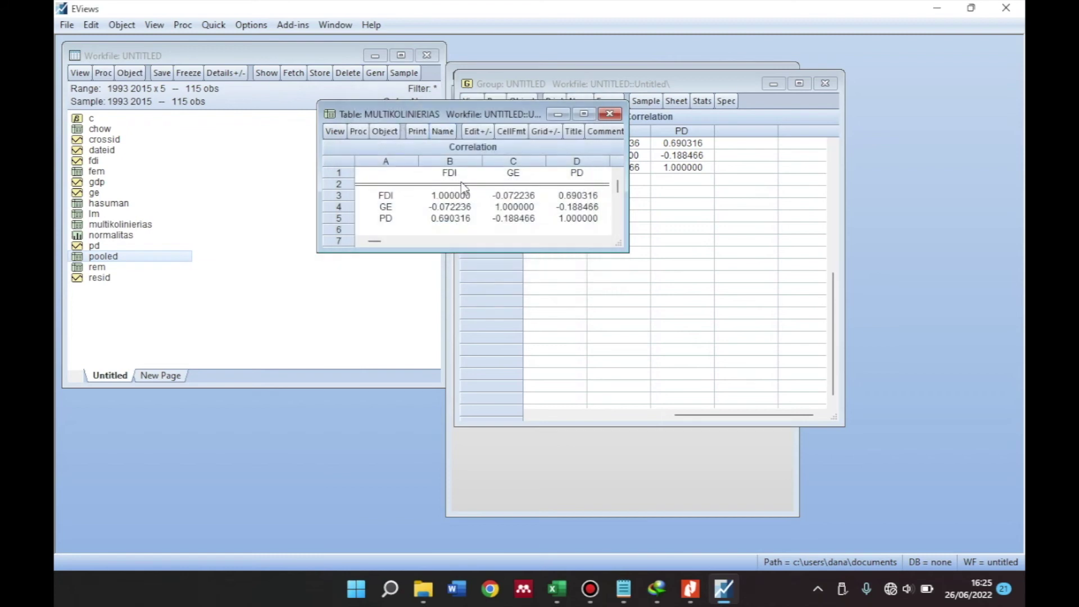
pyautogui.click(472, 242)
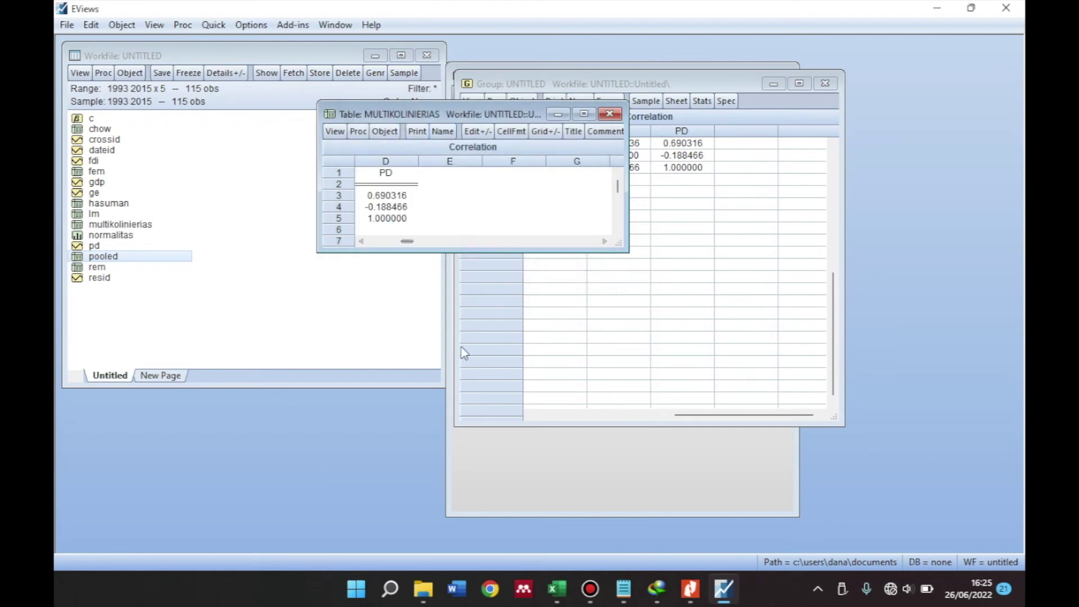
pyautogui.moveTo(435, 251); pyautogui.dragTo(410, 472)
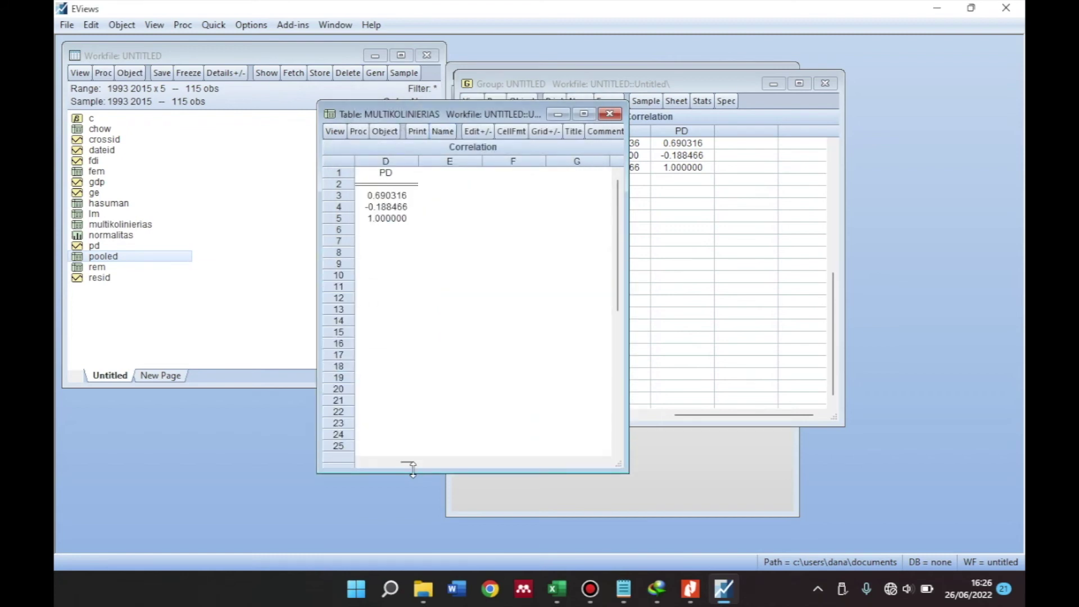
pyautogui.moveTo(627, 301); pyautogui.dragTo(851, 298)
pyautogui.moveTo(456, 462); pyautogui.dragTo(364, 473)
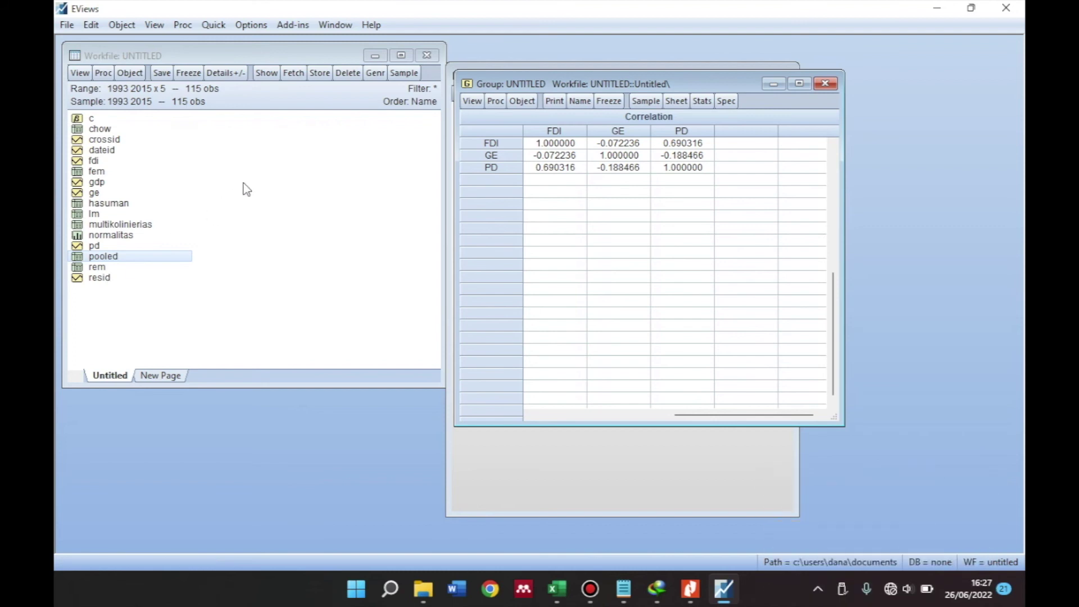
# Generate a new series in the workfile with the equation resabs=abs(resid) over the sample 1993 2015
pyautogui.click(306, 195)
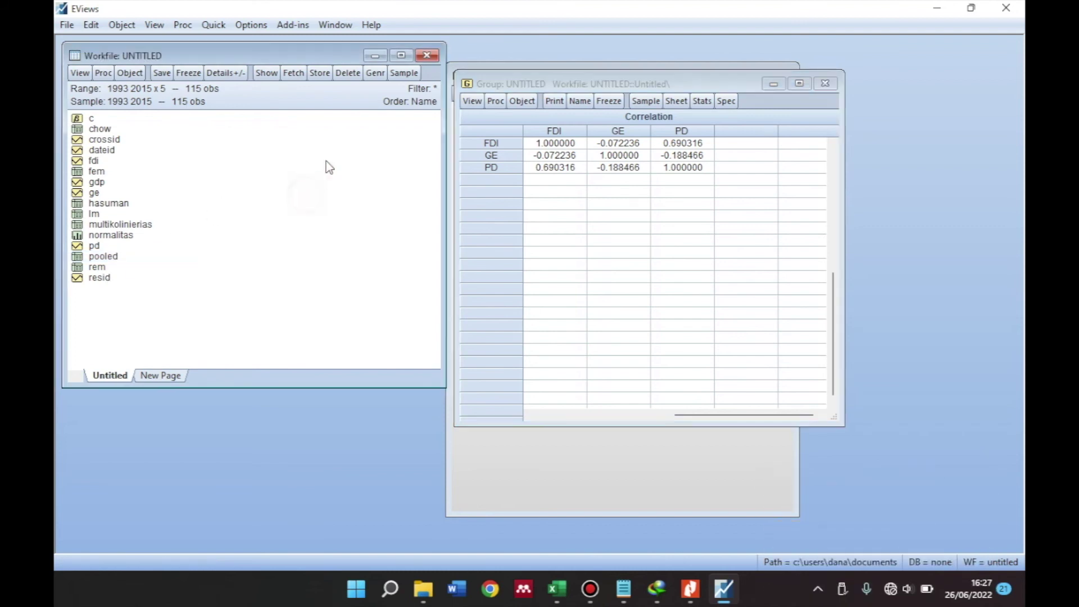
pyautogui.click(373, 75)
pyautogui.moveTo(297, 124); pyautogui.dragTo(676, 167)
pyautogui.write('re')
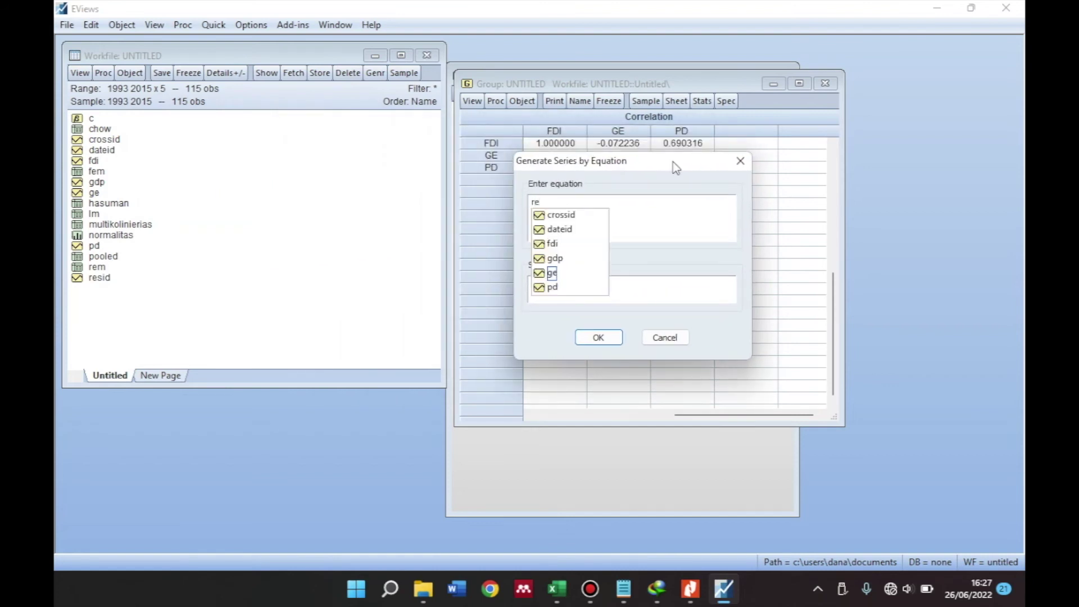
pyautogui.write('sabs=a')
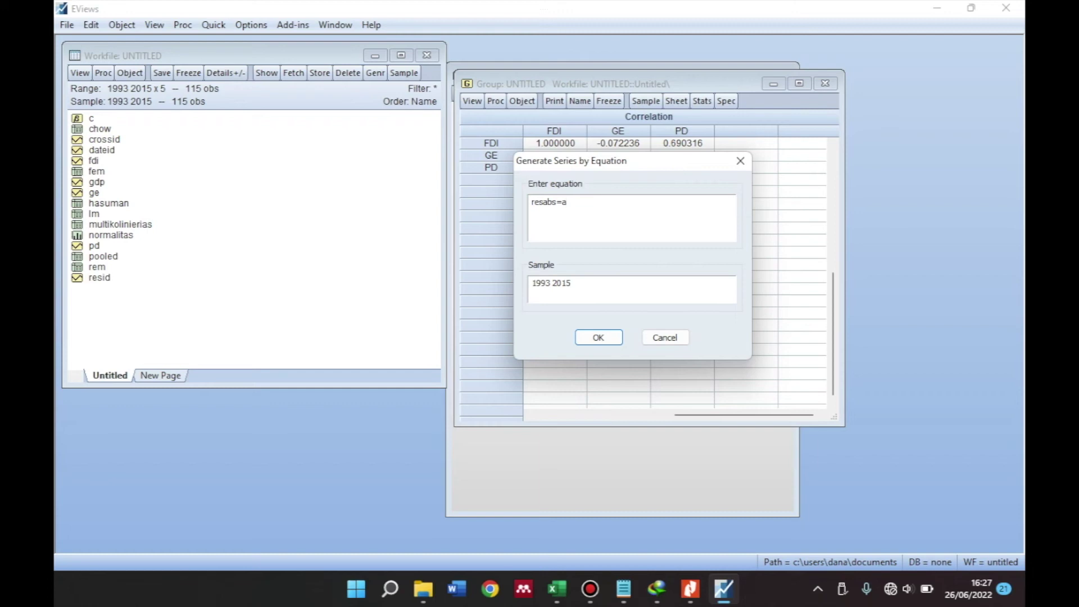
pyautogui.write('bs')
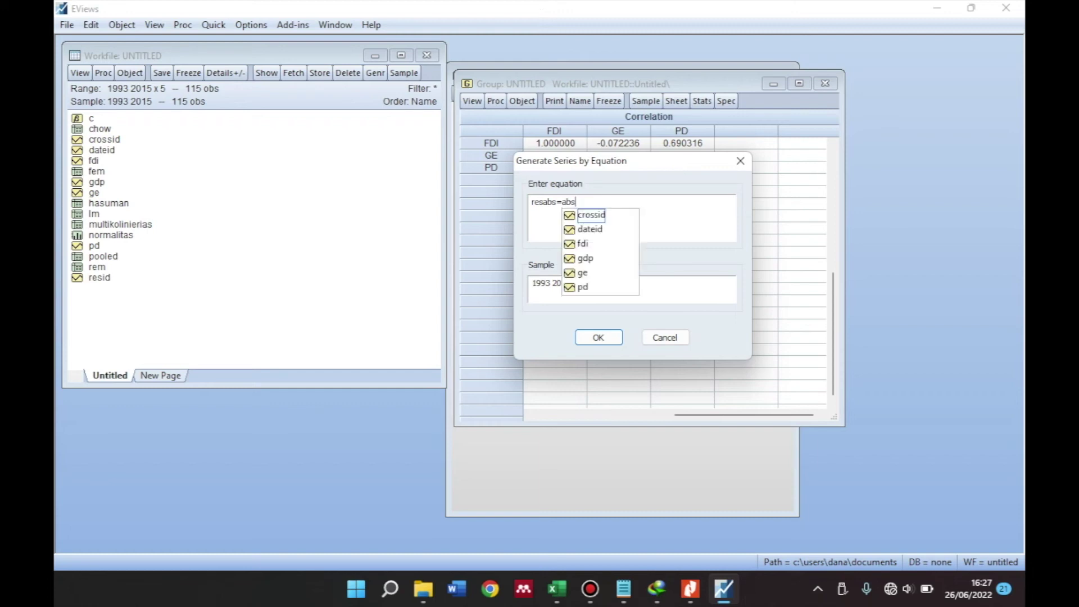
pyautogui.write('(res')
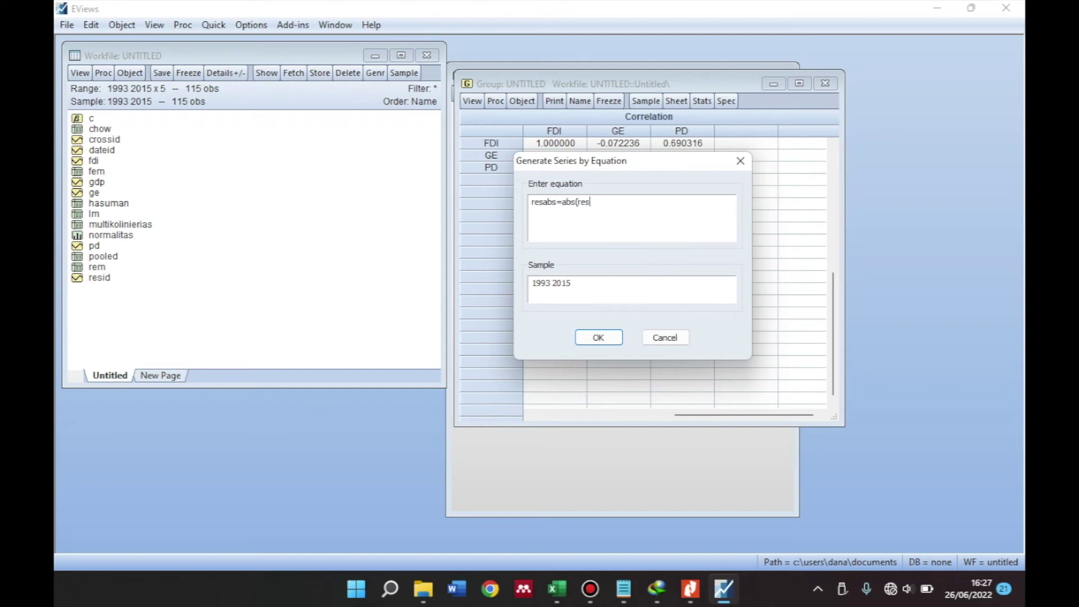
pyautogui.write('i)')
pyautogui.press('BackSpace')
pyautogui.write('d)')
pyautogui.press('Return')
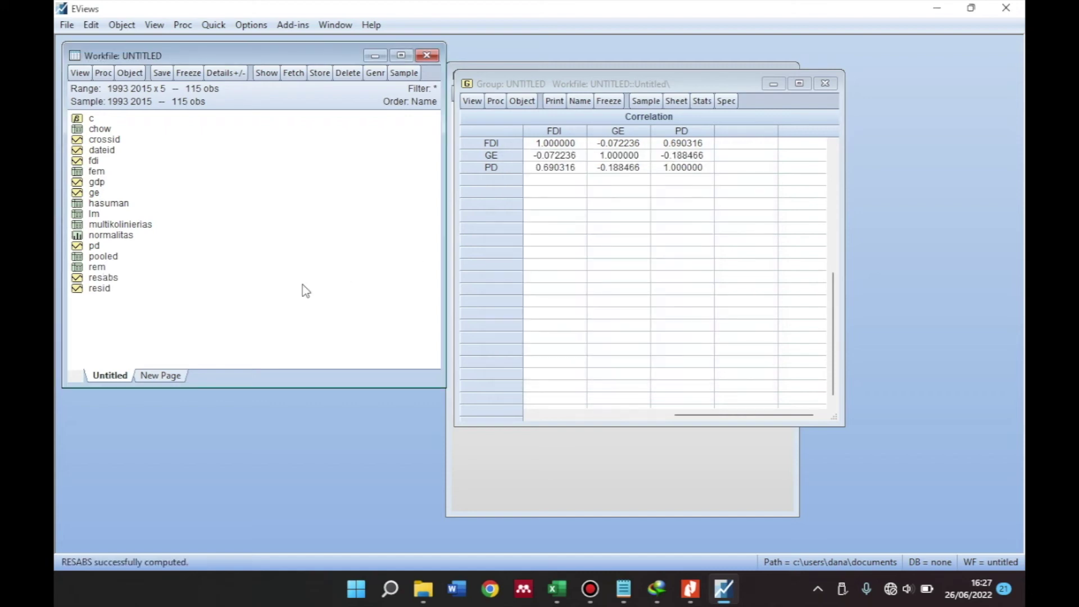
# View resid and resabs together as a group in place of the untitled correlation group, and discard the new group
pyautogui.click(106, 289)
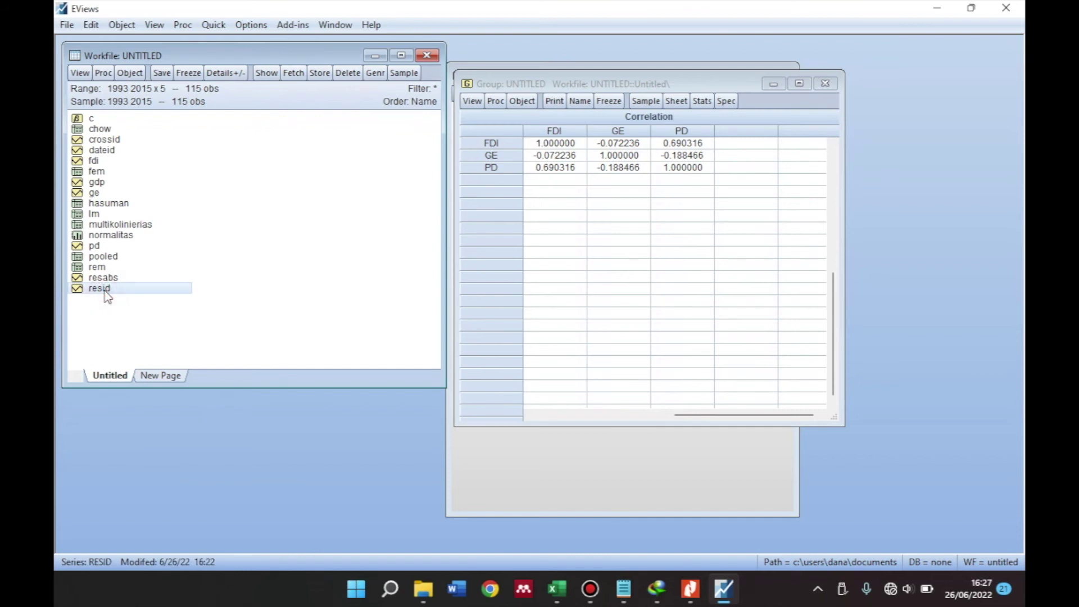
pyautogui.keyDown('ctrl'); pyautogui.click(110, 278); pyautogui.keyUp('ctrl')
pyautogui.rightClick(109, 278)
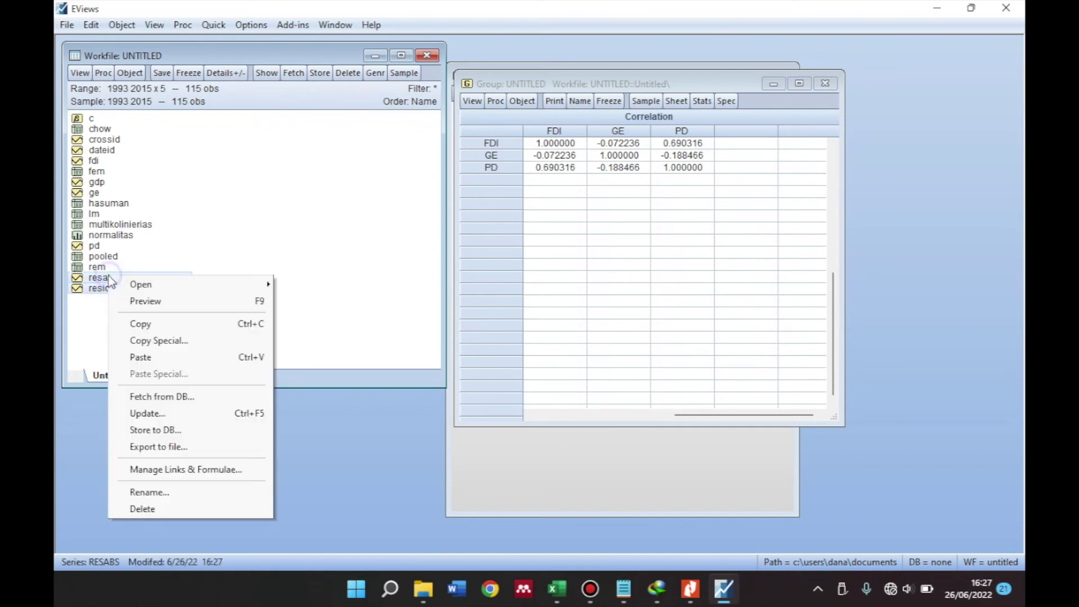
pyautogui.moveTo(162, 285)
pyautogui.click(302, 283)
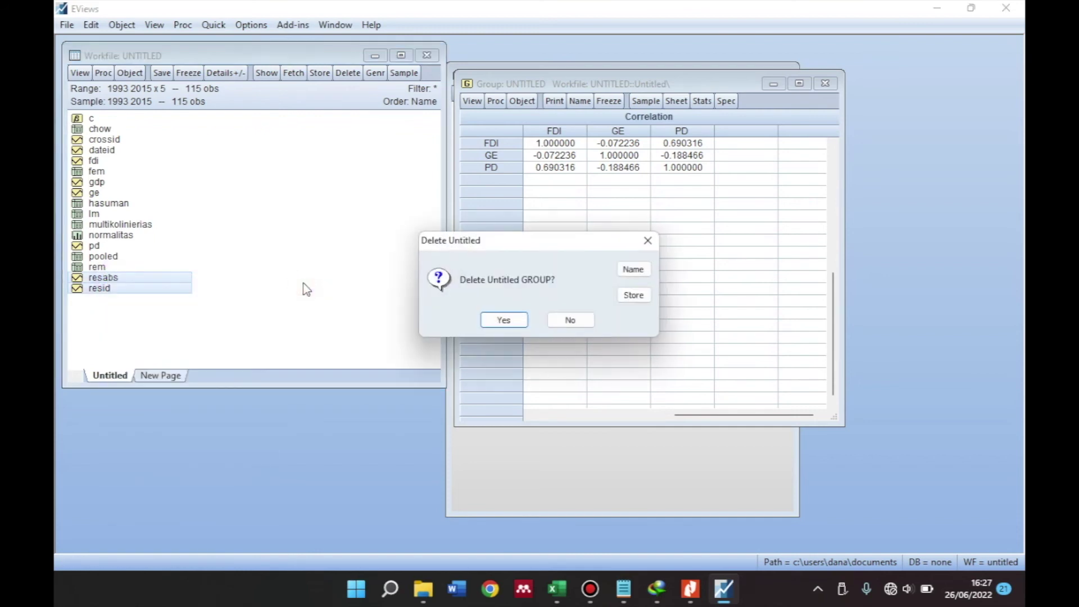
pyautogui.click(502, 321)
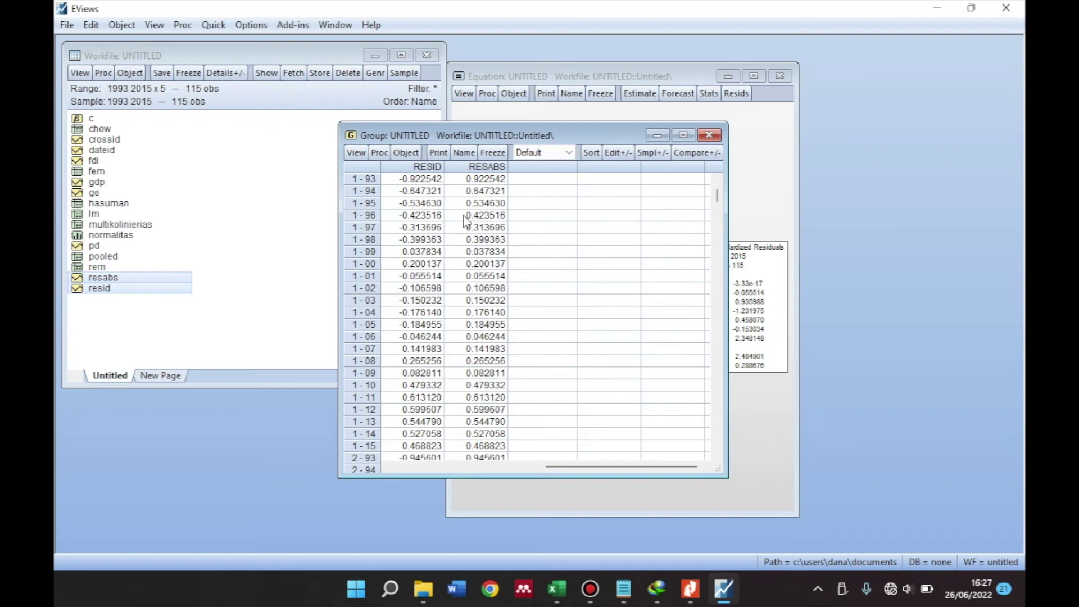
pyautogui.click(709, 136)
pyautogui.click(504, 320)
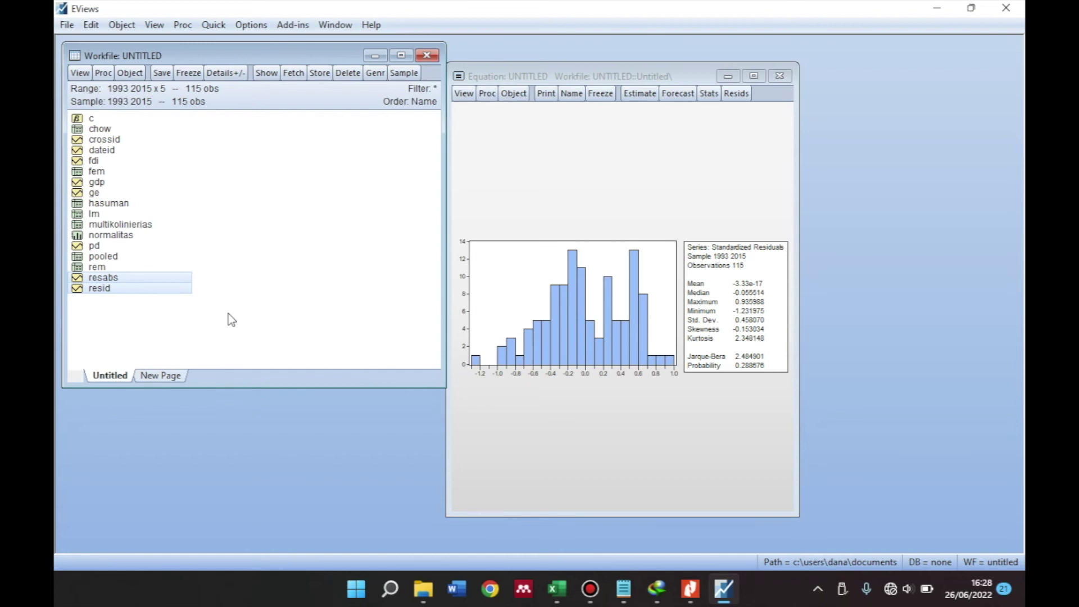
# Return the equation to its estimation output and specify a new least squares equation resabs c fdi ge pd
pyautogui.click(639, 94)
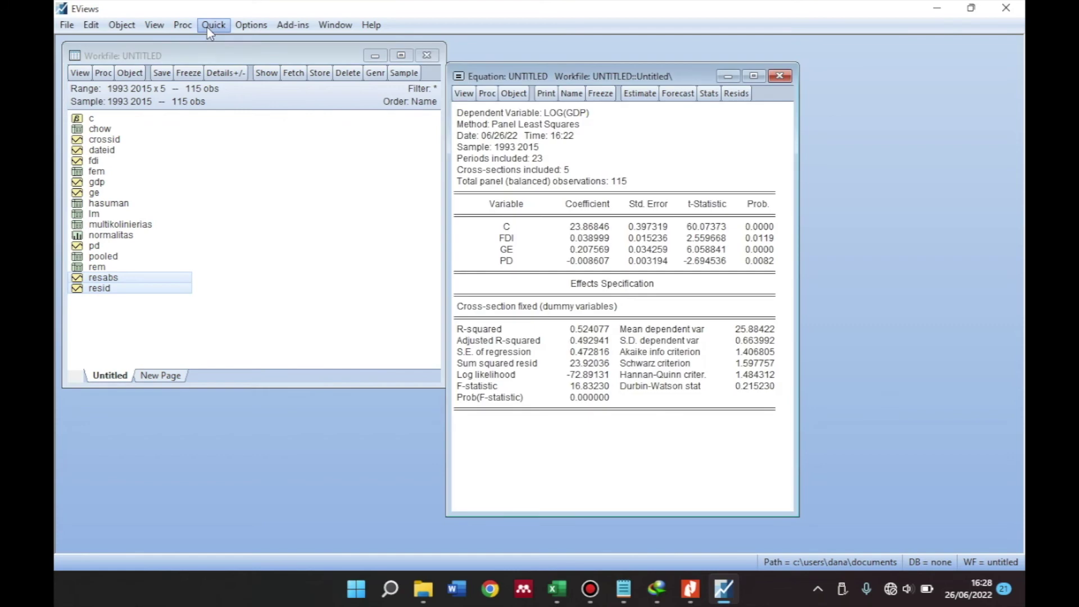
pyautogui.click(207, 27)
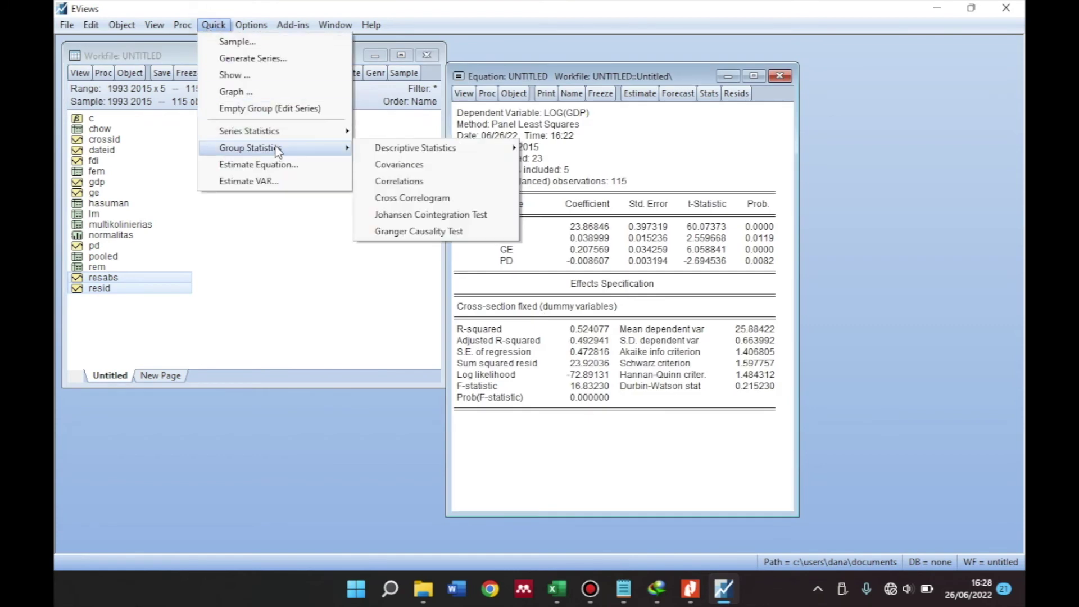
pyautogui.click(259, 164)
pyautogui.write('resabs')
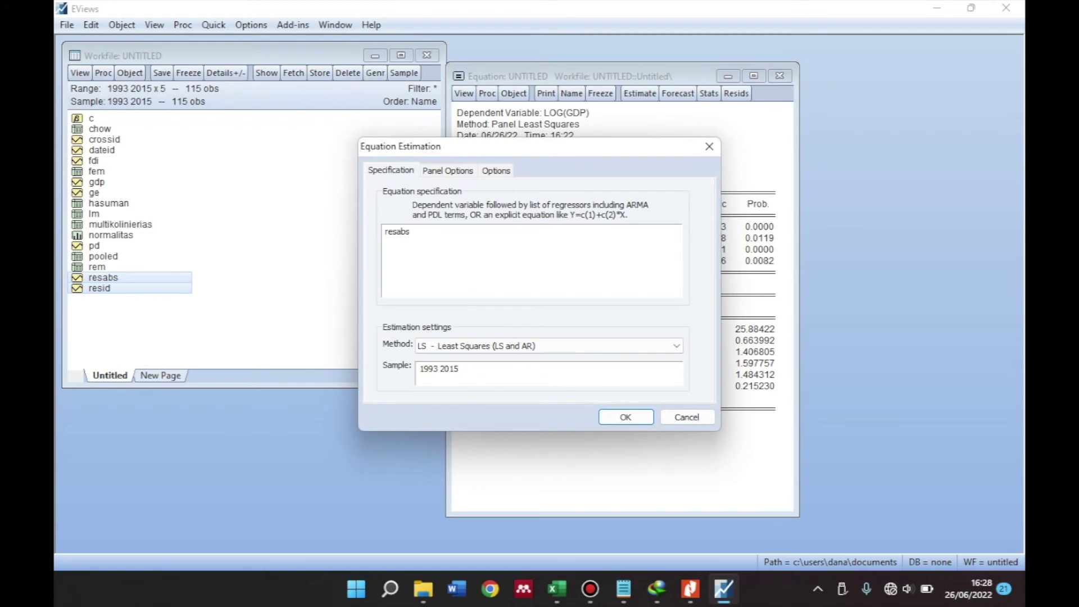
pyautogui.write(' c fdi ge pd')
# Set the cross-section effects to Fixed and estimate the resabs equation, deleting the old untitled equation and moving the new window beside the workfile
pyautogui.click(436, 171)
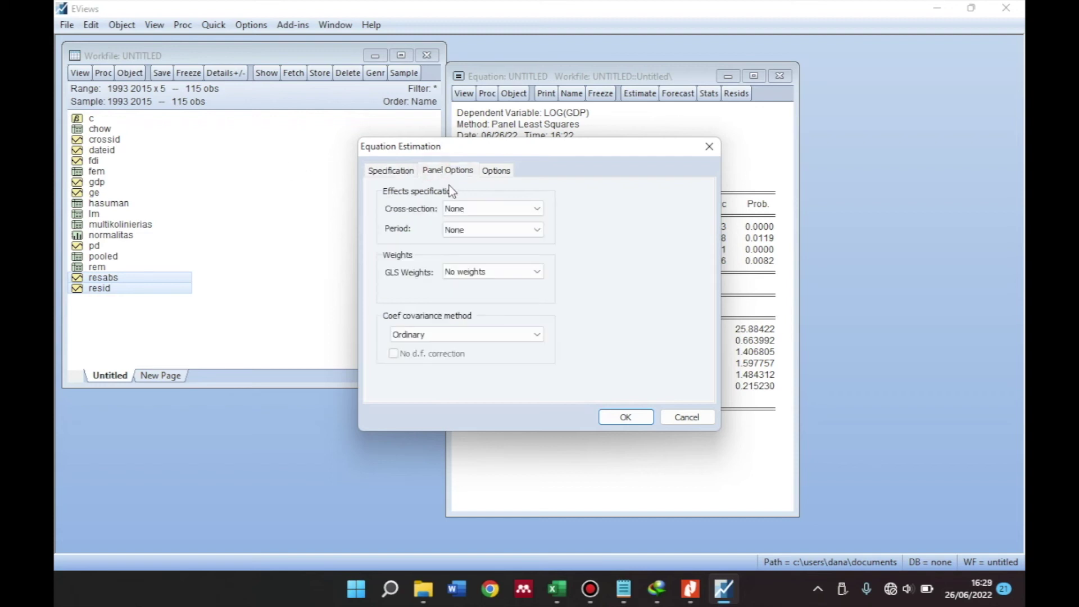
pyautogui.click(462, 210)
pyautogui.click(466, 232)
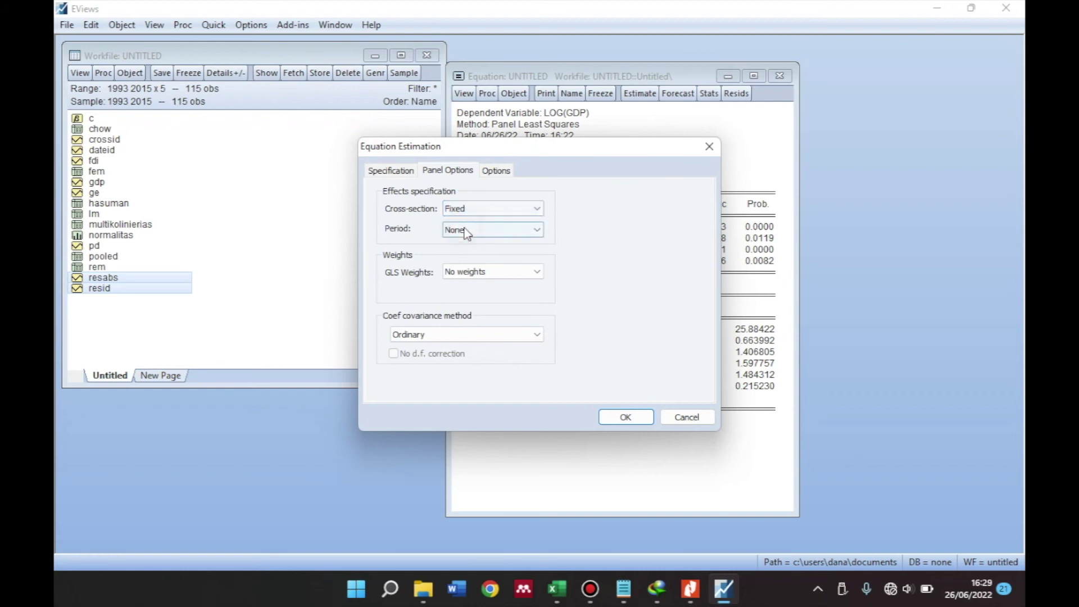
pyautogui.click(382, 175)
pyautogui.click(625, 415)
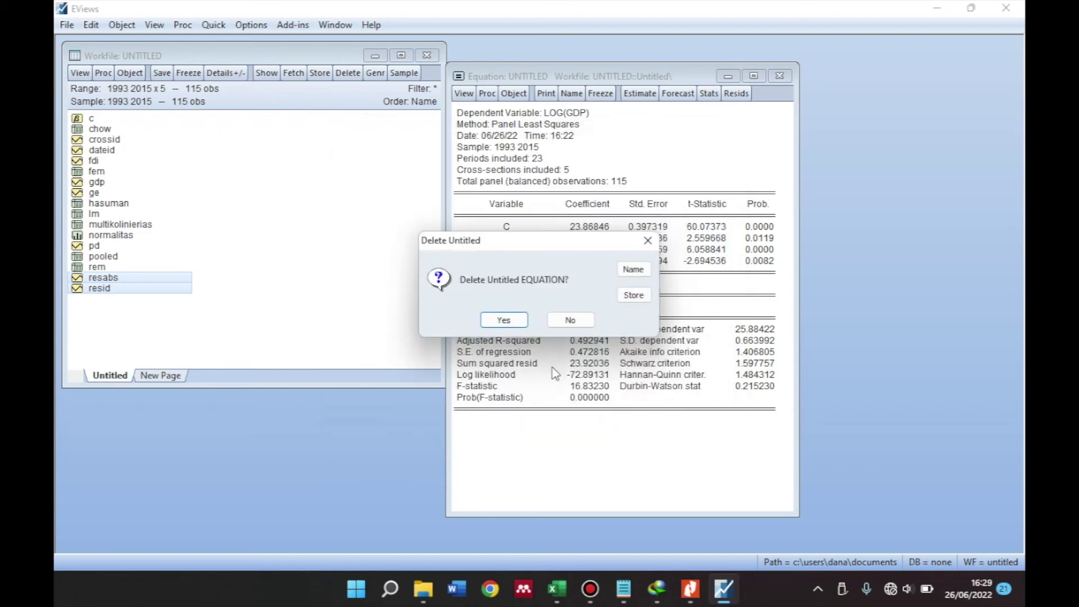
pyautogui.click(503, 324)
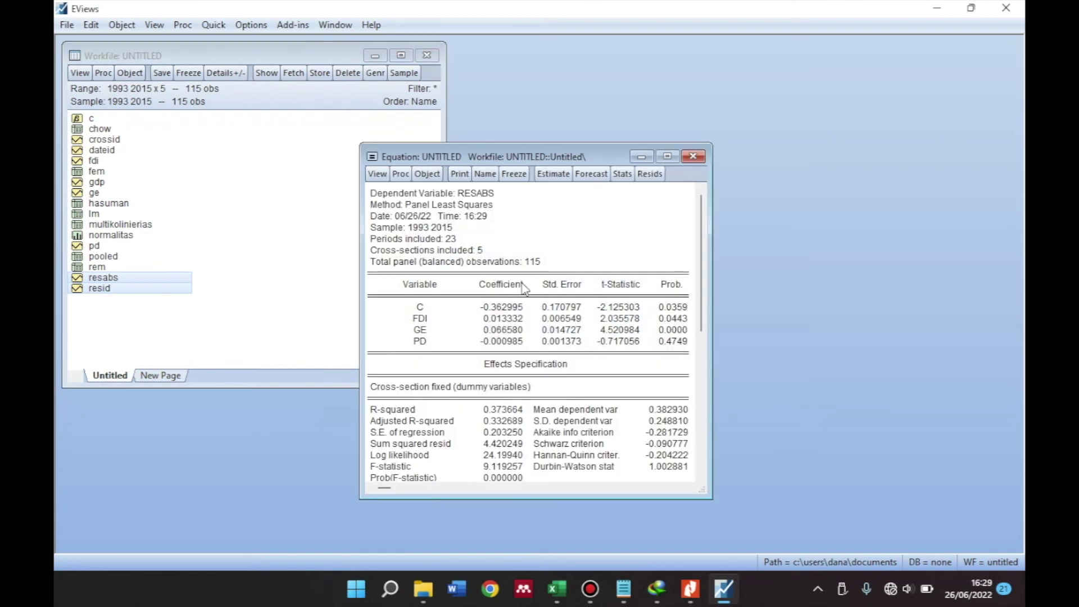
pyautogui.moveTo(508, 156); pyautogui.dragTo(617, 76)
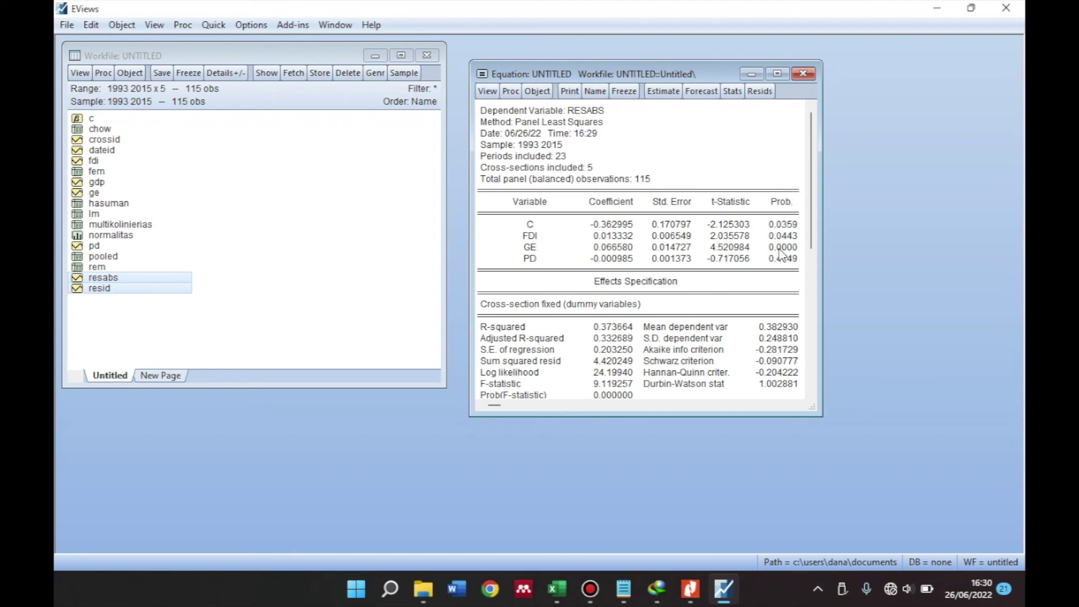
# Freeze the resabs regression output as a table named hetero and close the table
pyautogui.click(632, 92)
pyautogui.write('heterokads')
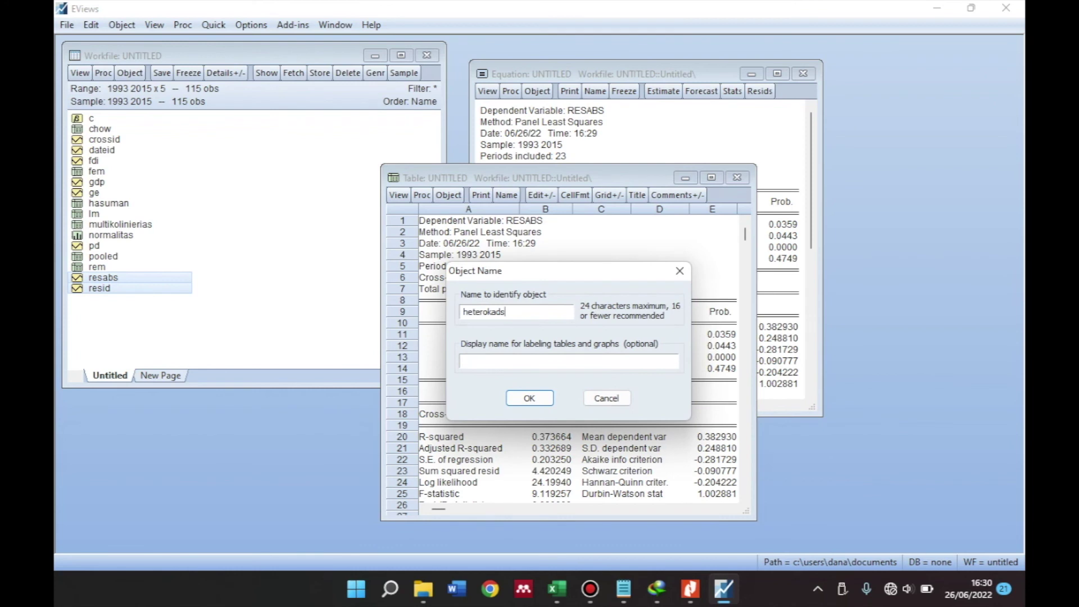
pyautogui.press('BackSpace')
pyautogui.press('BackSpace')
pyautogui.press('BackSpace')
pyautogui.press('BackSpace')
pyautogui.press('Return')
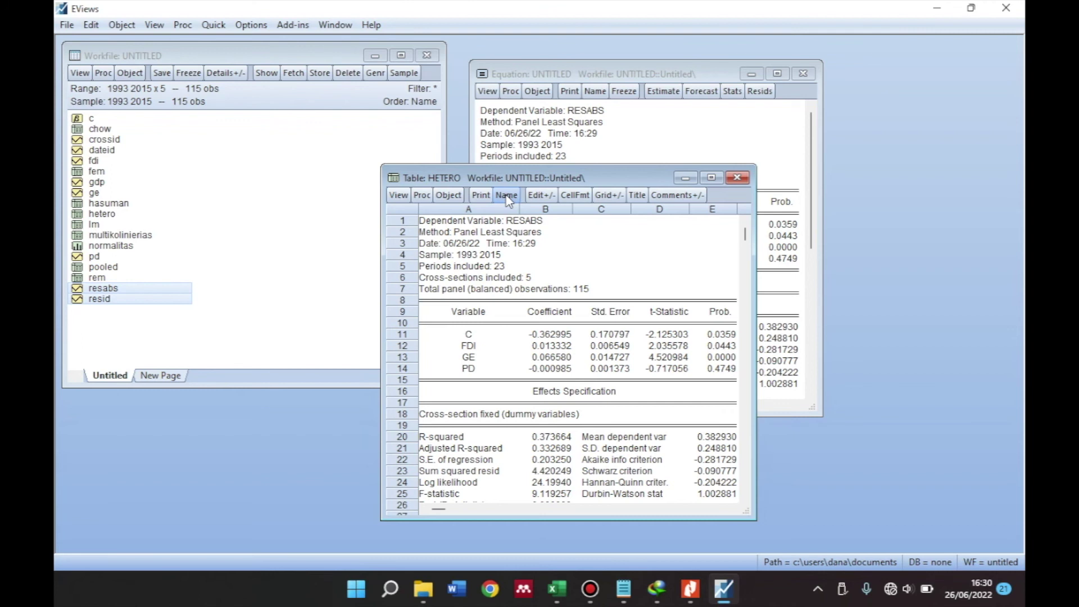
pyautogui.click(738, 178)
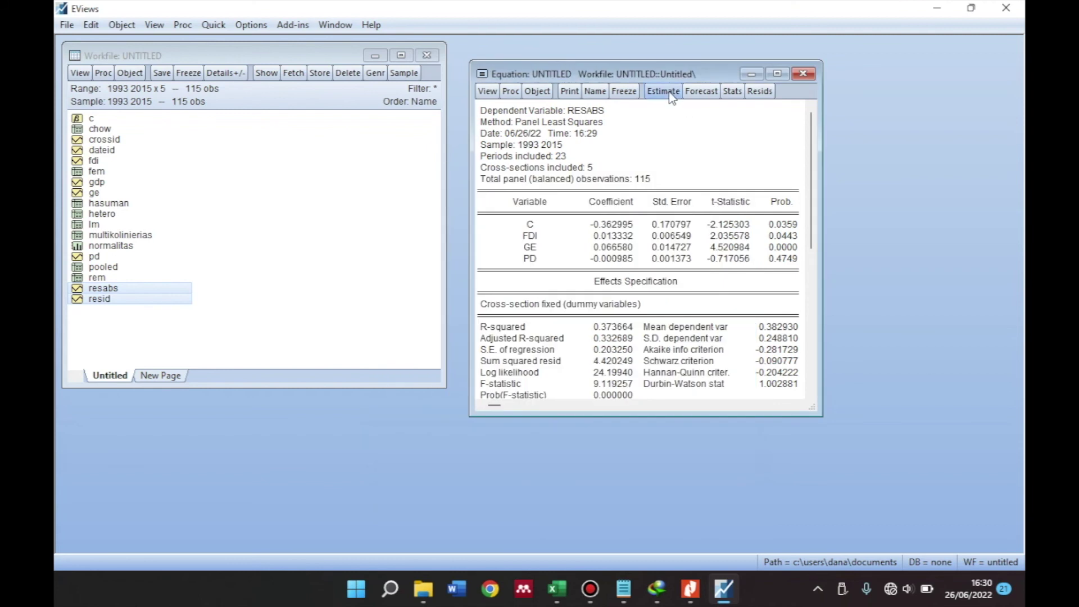
# Re-estimate the equation as log(gdp) c fdi ge pd with fixed cross-section effects and enlarge its window to show the full output
pyautogui.click(663, 91)
pyautogui.write('log(gdp) c fdi ge pd')
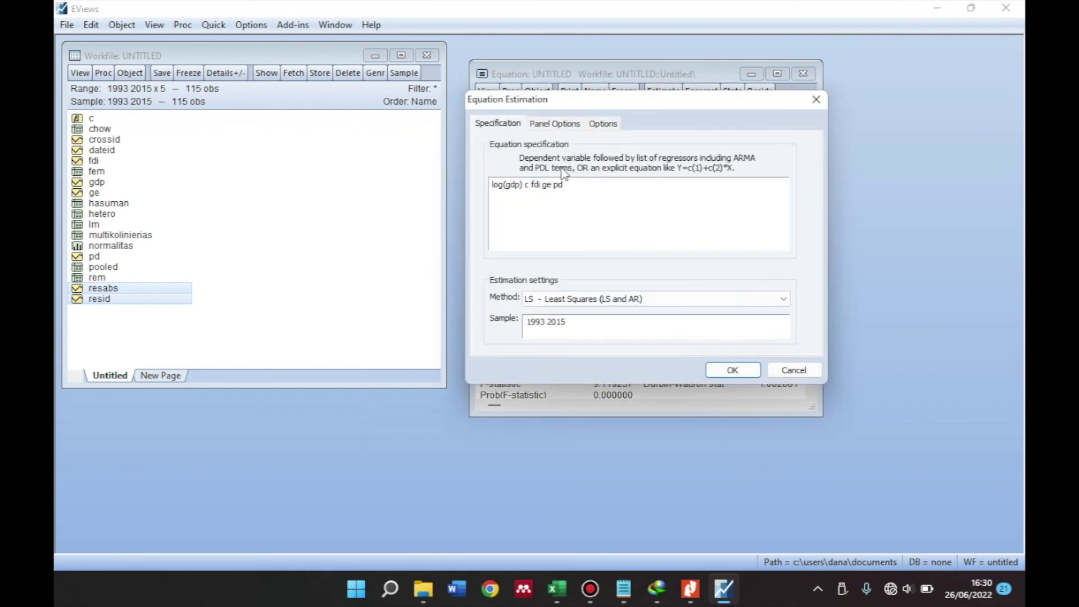
pyautogui.click(552, 124)
pyautogui.click(732, 371)
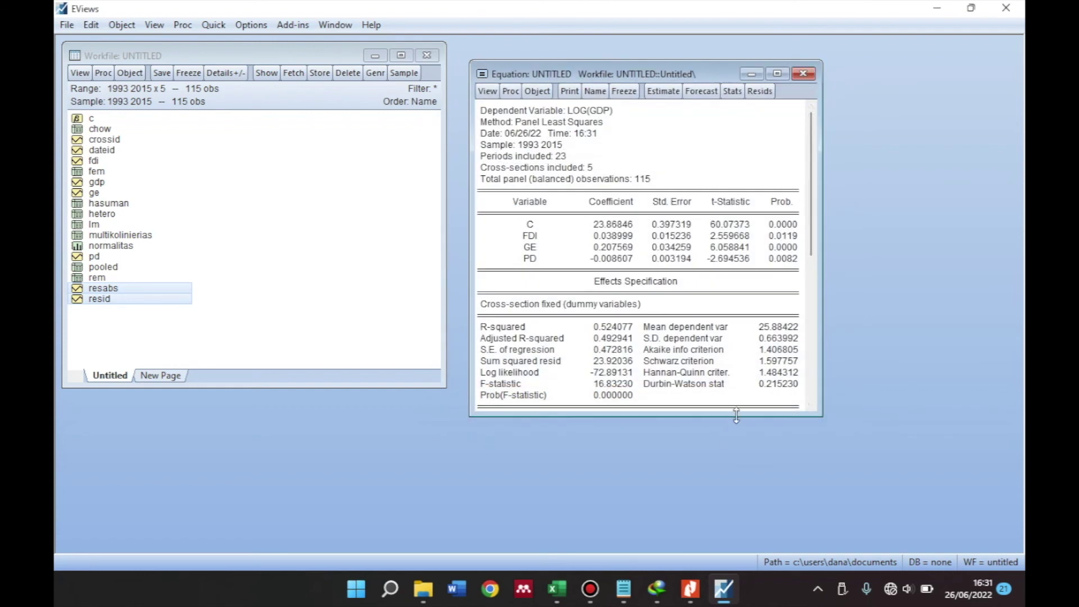
pyautogui.moveTo(737, 416); pyautogui.dragTo(743, 509)
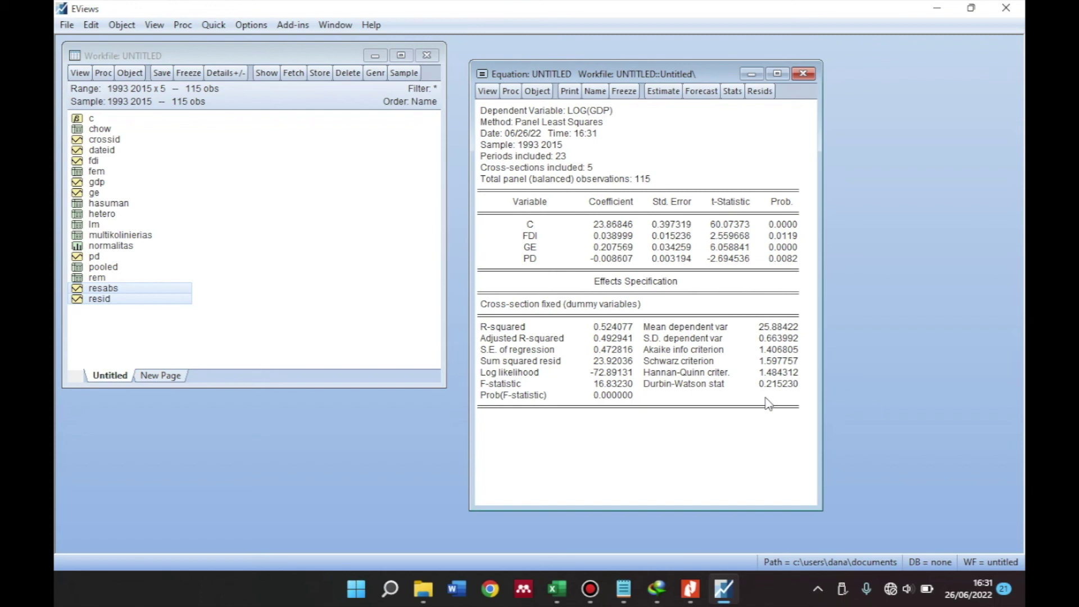
# Switch to tabel-dw.pdf in Nitro Pro and go to the first page of the Durbin-Watson table document
pyautogui.moveTo(690, 588)
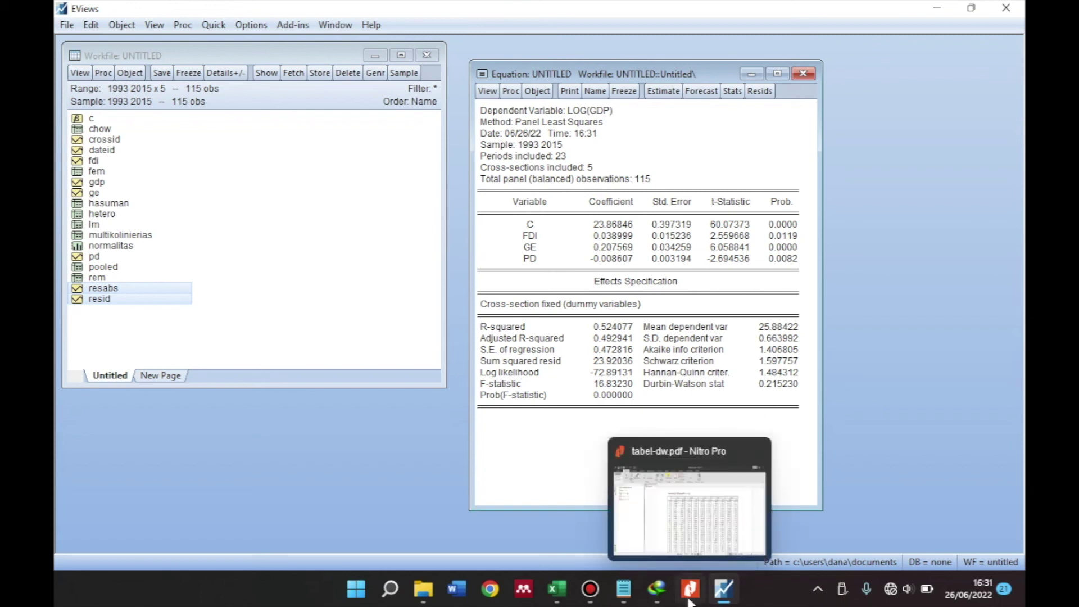
pyautogui.click(717, 498)
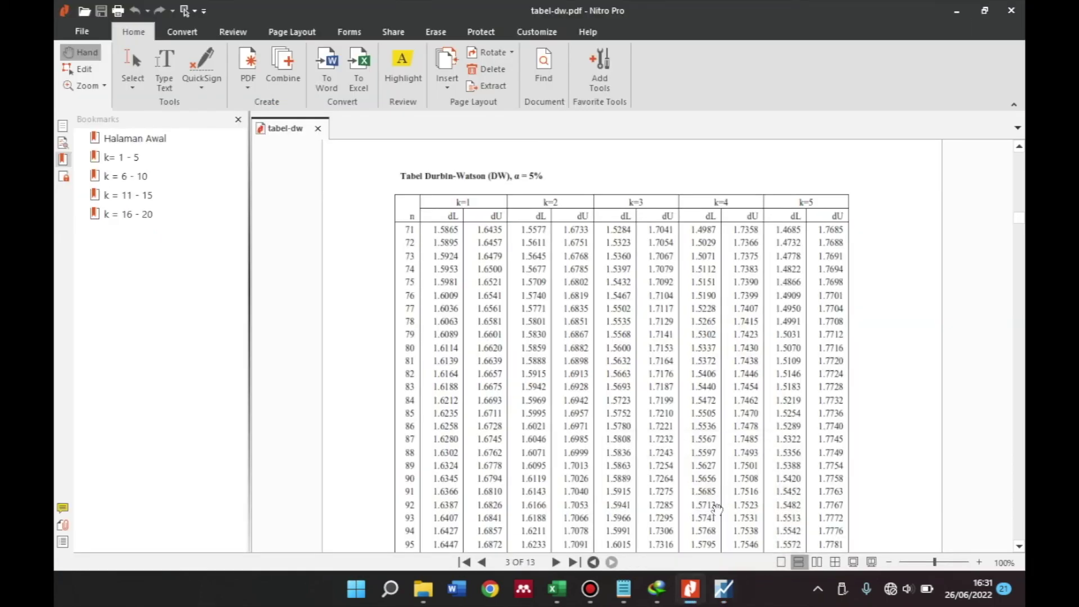
pyautogui.scroll(15, 717, 505)
pyautogui.scroll(5, 718, 509)
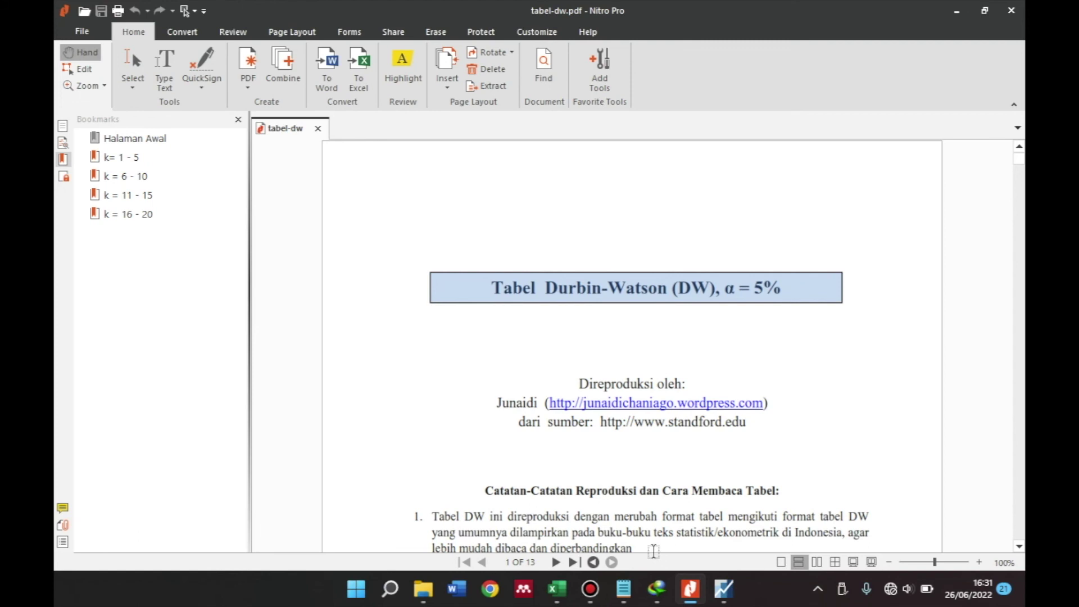
# Place a Notepad window below the EViews regression output and note DW = 0,215 in it
pyautogui.moveTo(625, 589)
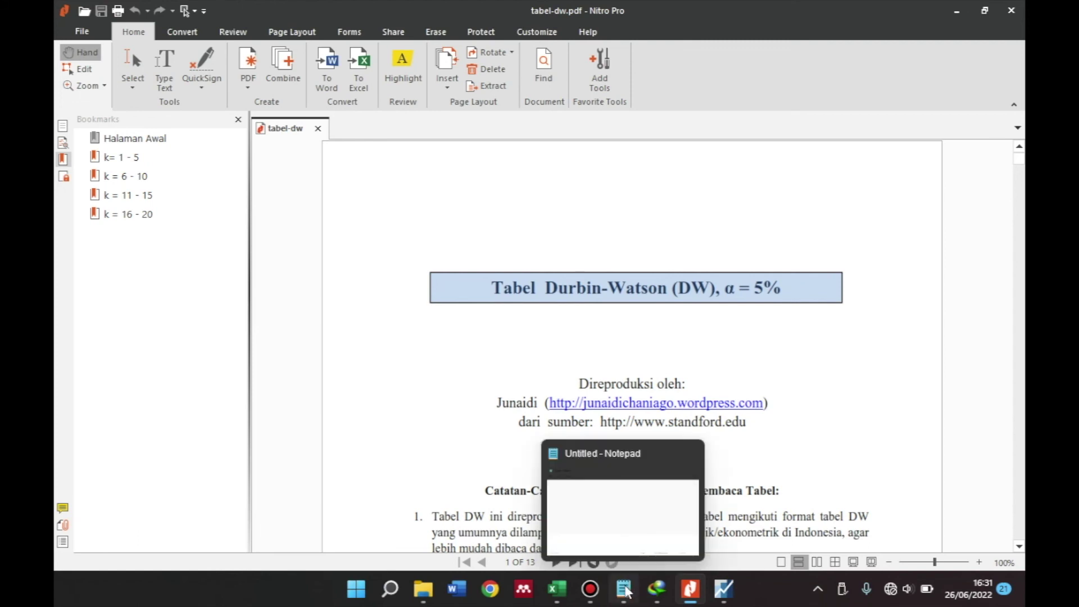
pyautogui.click(626, 589)
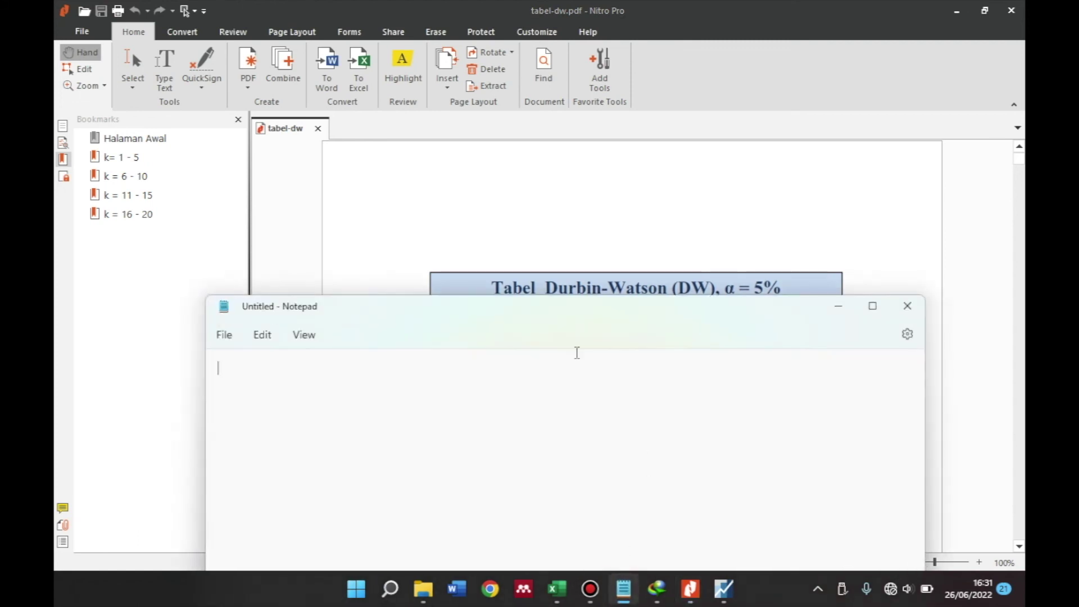
pyautogui.click(724, 589)
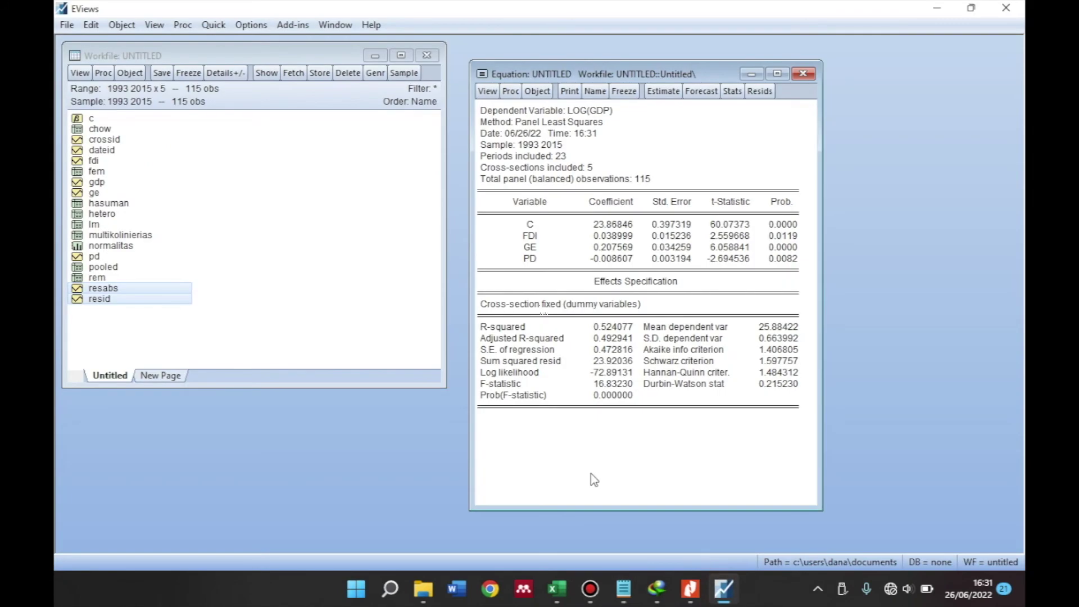
pyautogui.click(624, 587)
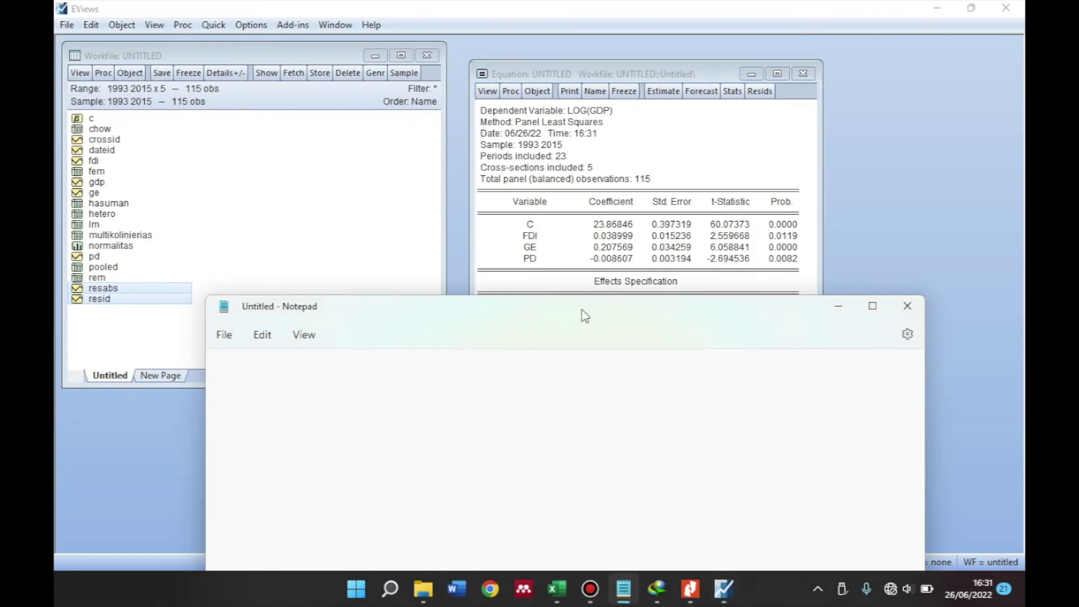
pyautogui.moveTo(679, 448); pyautogui.dragTo(729, 427)
pyautogui.write('DW = ')
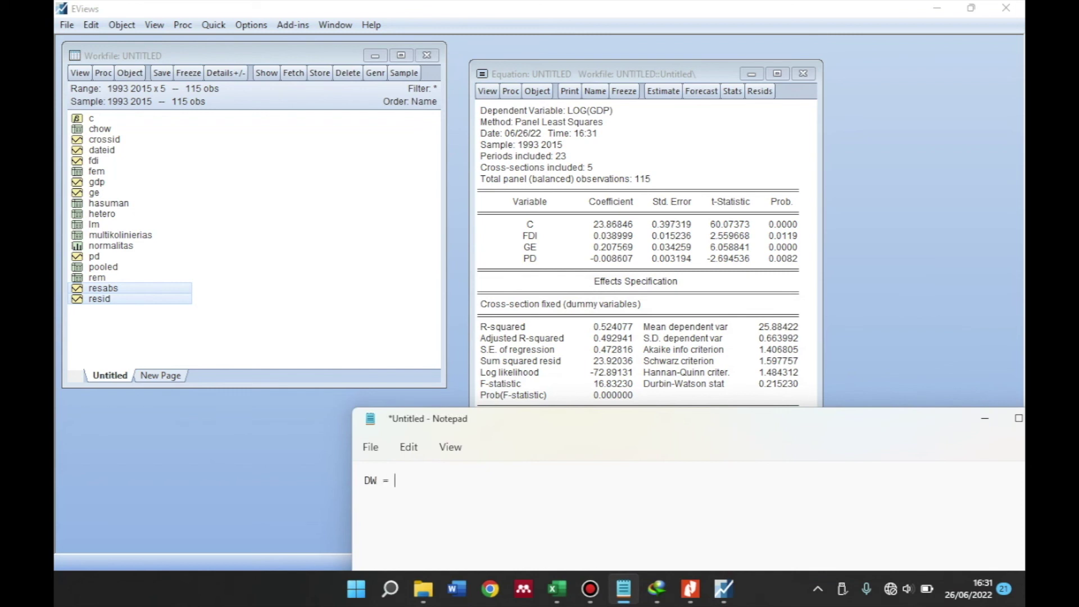
pyautogui.write('0,')
pyautogui.write('215')
# Add the lines n = 115 and k = 3 below the DW value in the note
pyautogui.write('n ')
pyautogui.write('= ')
pyautogui.write('115')
pyautogui.press('Return')
pyautogui.write('k = 3')
pyautogui.press('BackSpace')
pyautogui.press('BackSpace')
pyautogui.press('BackSpace')
pyautogui.press('BackSpace')
pyautogui.press('BackSpace')
pyautogui.press('BackSpace')
pyautogui.write('k = 3')
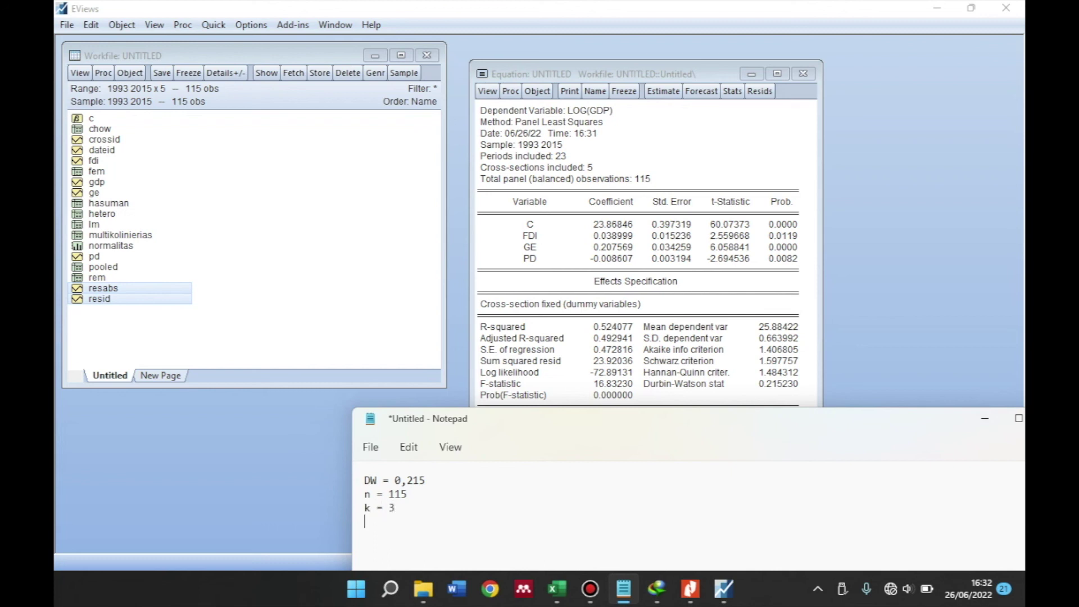
pyautogui.press('Return')
# Switch to tabel-dw.pdf in Nitro Pro and look up the dL and dU critical values for n = 115 under k=3
pyautogui.moveTo(693, 594)
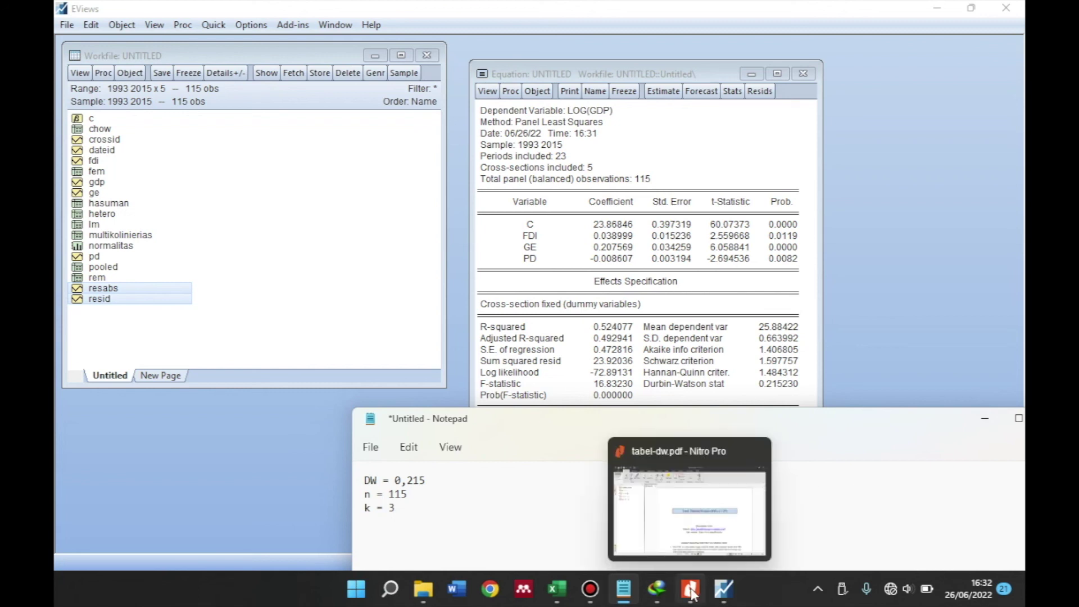
pyautogui.click(706, 528)
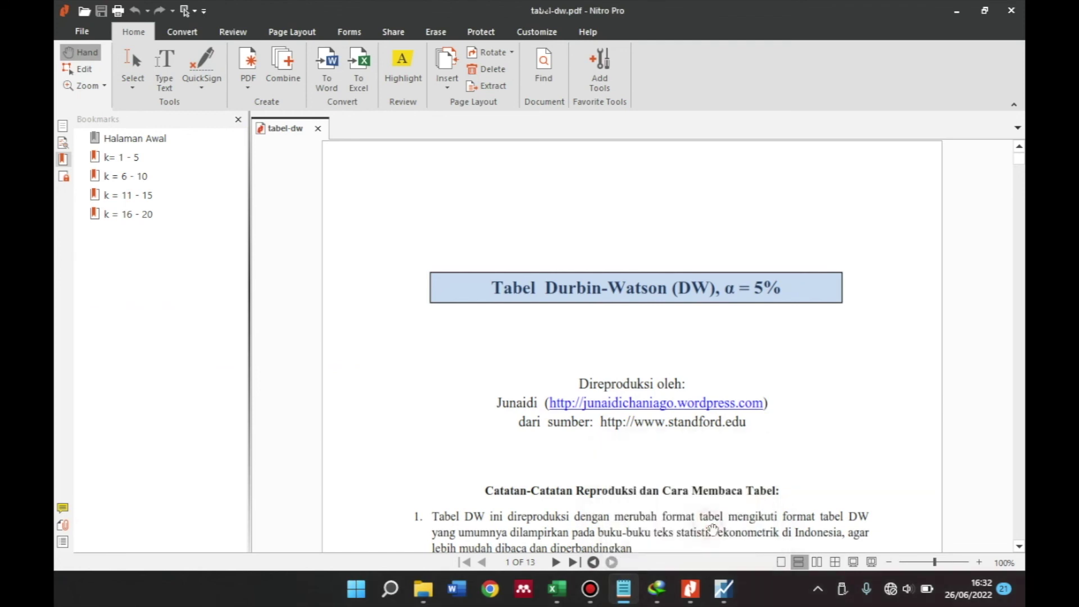
pyautogui.scroll(-8, 772, 414)
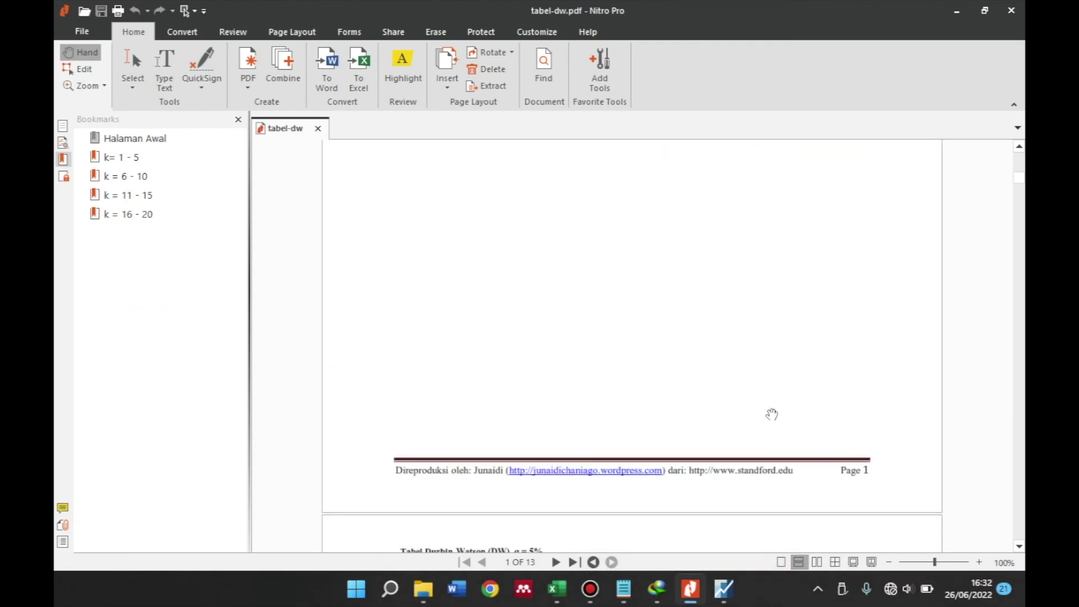
pyautogui.scroll(-8, 771, 414)
pyautogui.scroll(-20, 772, 415)
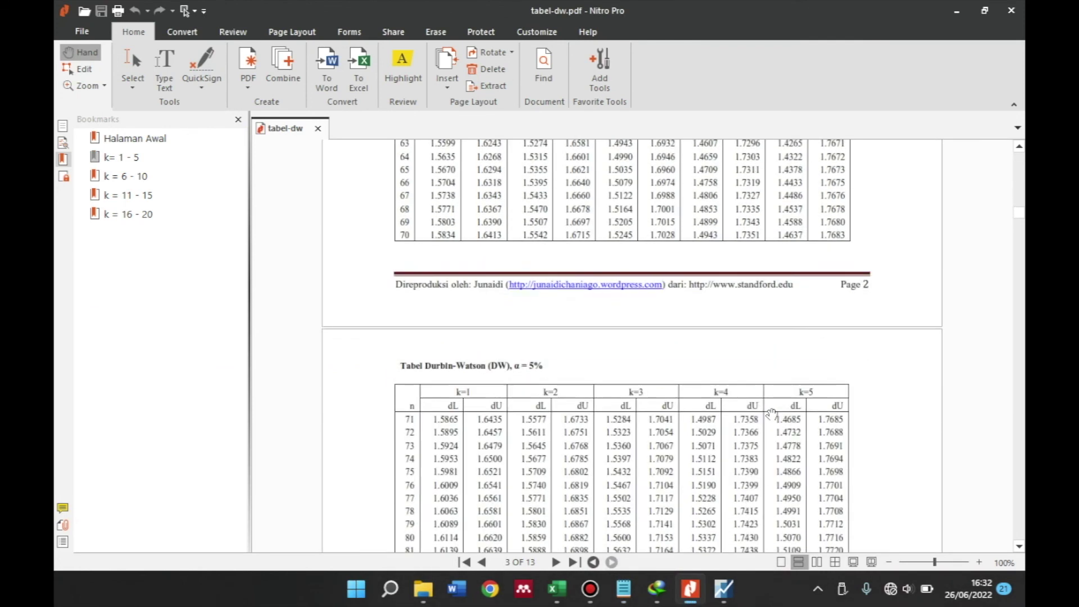
pyautogui.scroll(-6, 772, 415)
pyautogui.scroll(11, 772, 414)
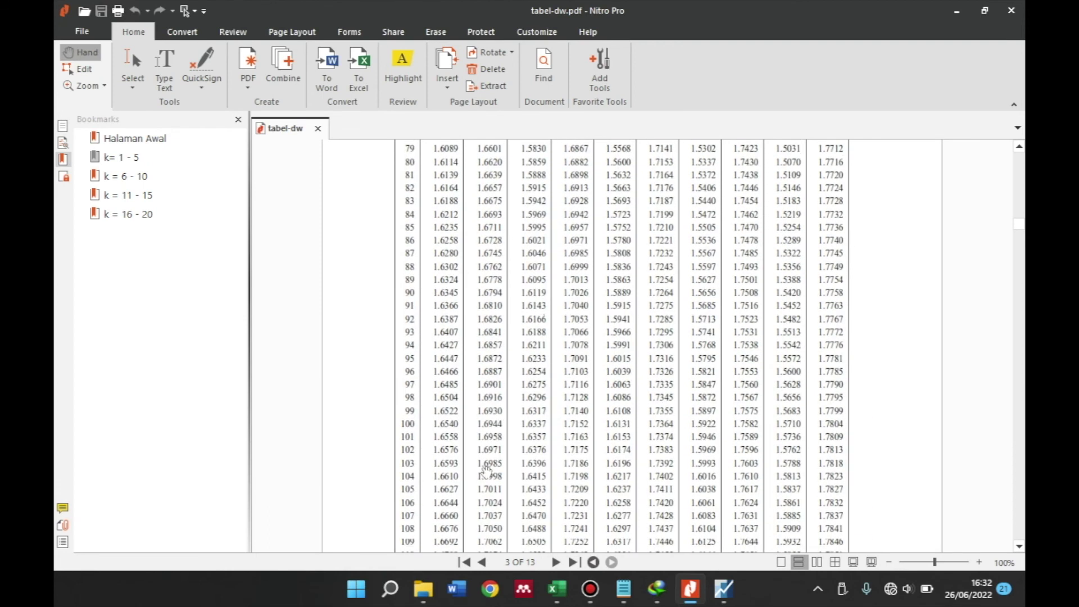
pyautogui.scroll(-6, 485, 468)
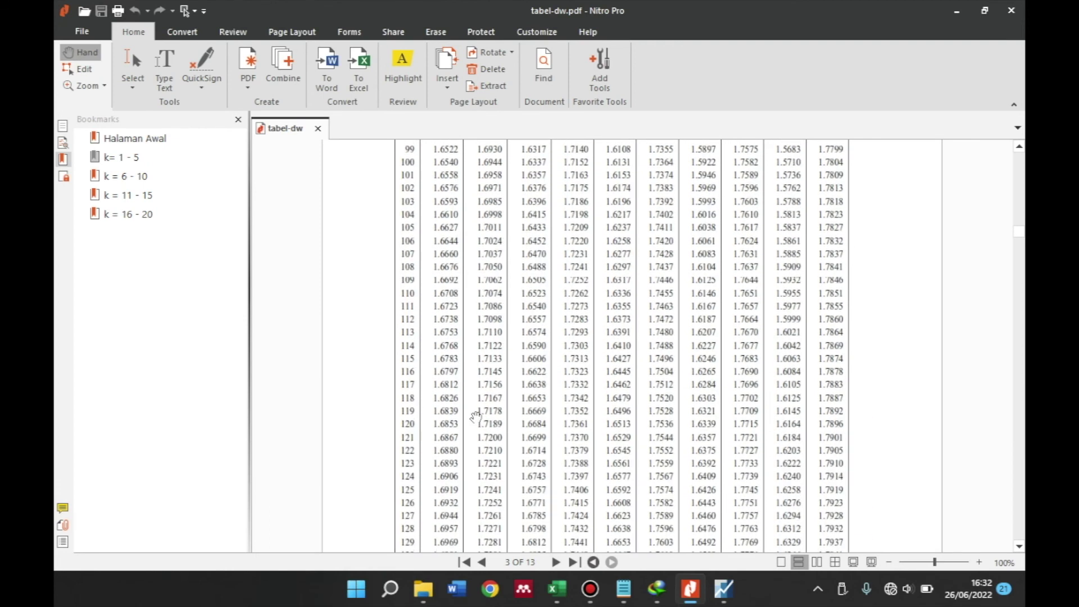
pyautogui.scroll(15, 475, 416)
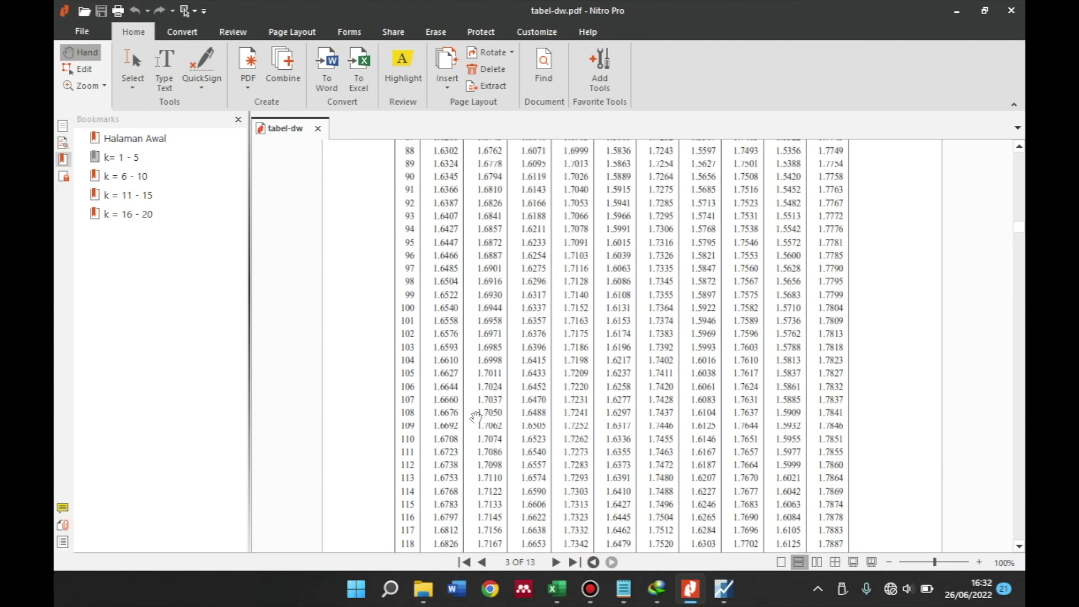
pyautogui.scroll(3, 475, 417)
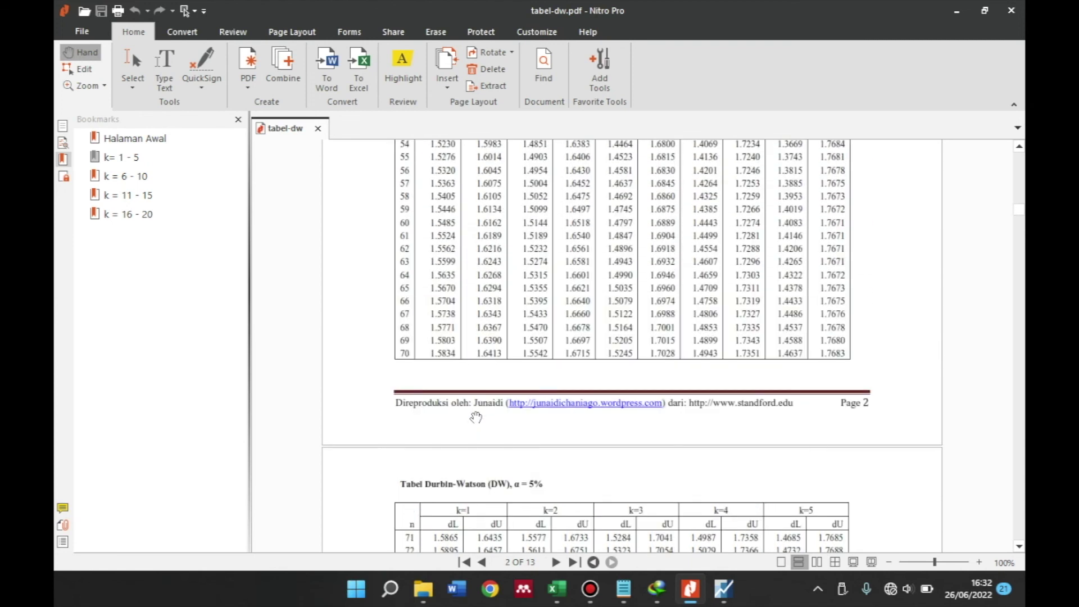
pyautogui.scroll(-7, 475, 417)
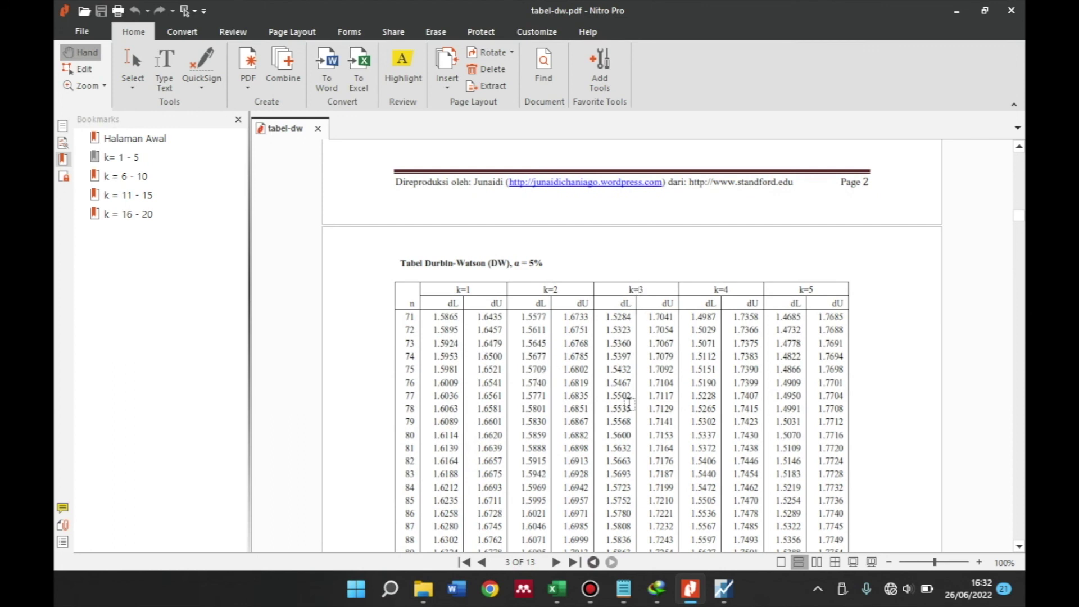
pyautogui.scroll(-12, 630, 403)
pyautogui.scroll(-5, 634, 409)
pyautogui.scroll(4, 634, 409)
# Switch to the Notepad note and add the line DL =1,6427, separated by a blank line from the k value
pyautogui.click(624, 590)
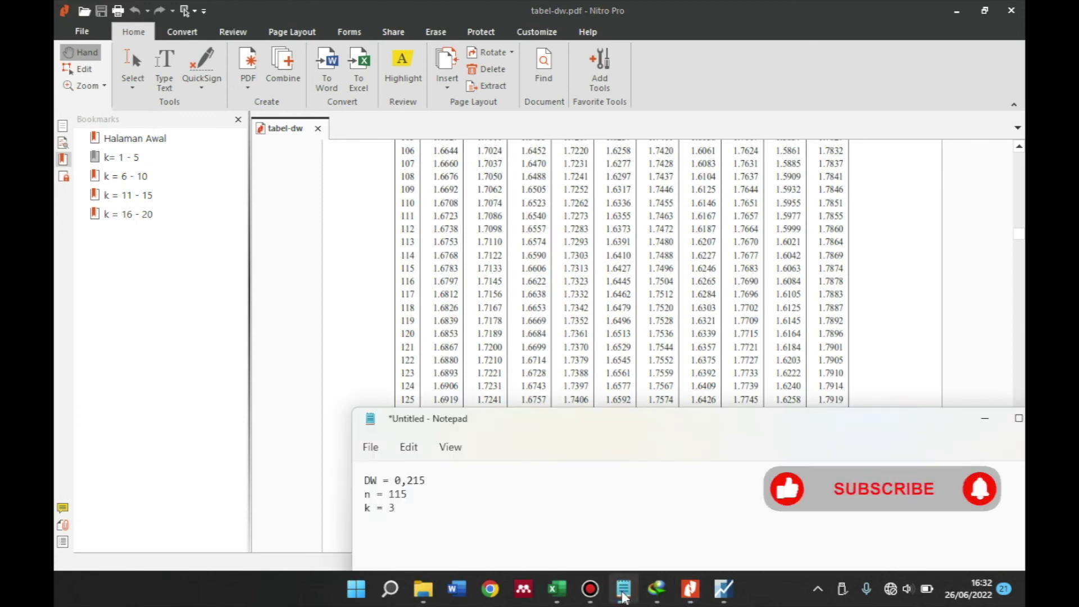
pyautogui.write('Dl')
pyautogui.press('BackSpace')
pyautogui.write('L =')
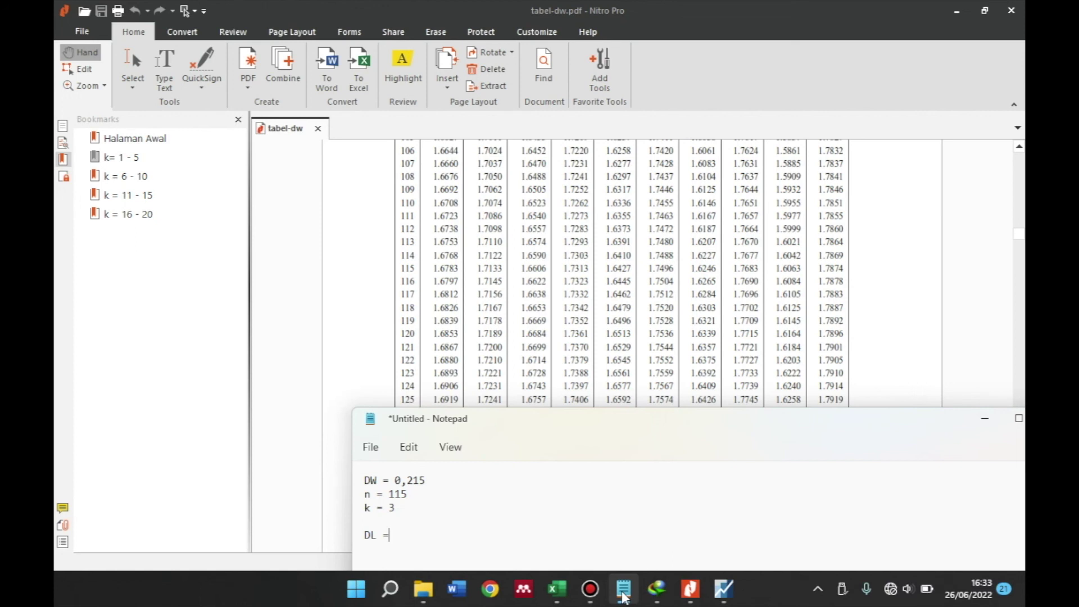
pyautogui.write(' ,')
pyautogui.write('6427')
pyautogui.write('1')
# Add the line DU = 1,7488 below the DL value in the note
pyautogui.press('Right')
pyautogui.press('Right')
pyautogui.press('Right')
pyautogui.press('Right')
pyautogui.write('DU = 1,7488')
pyautogui.press('Return')
# Reposition the Notepad window to show it in full and add the line 4-DL=4-1,6427 =1,7488 below the DU value
pyautogui.moveTo(594, 421); pyautogui.dragTo(514, 168)
pyautogui.write('4-')
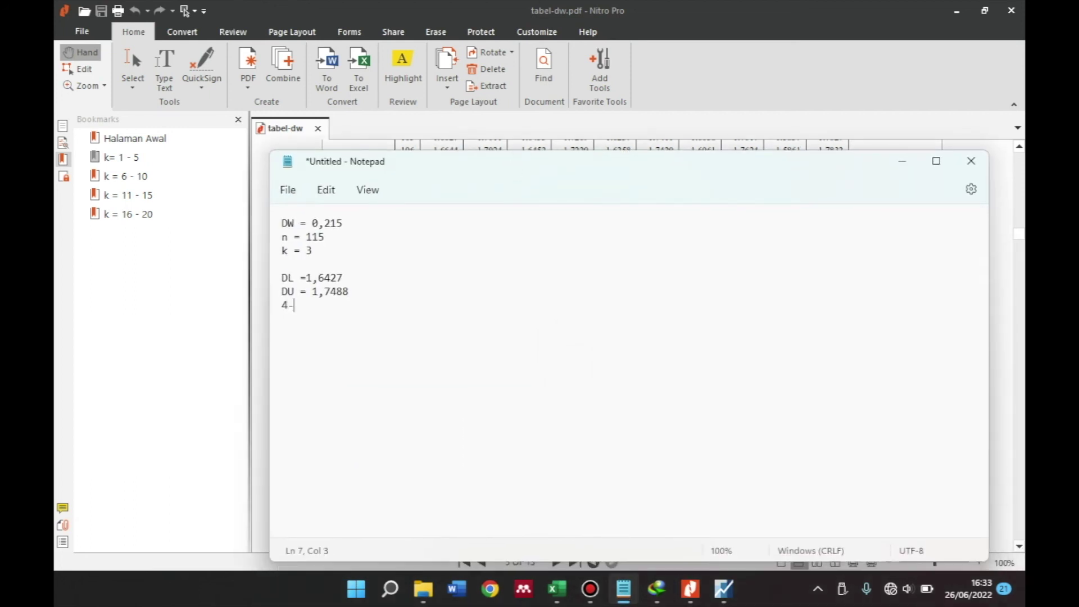
pyautogui.write(' DL')
pyautogui.press('Left')
pyautogui.press('Left')
pyautogui.press('BackSpace')
pyautogui.press('Right')
pyautogui.press('Right')
pyautogui.write('=4-1,6427 =')
pyautogui.write('1,7')
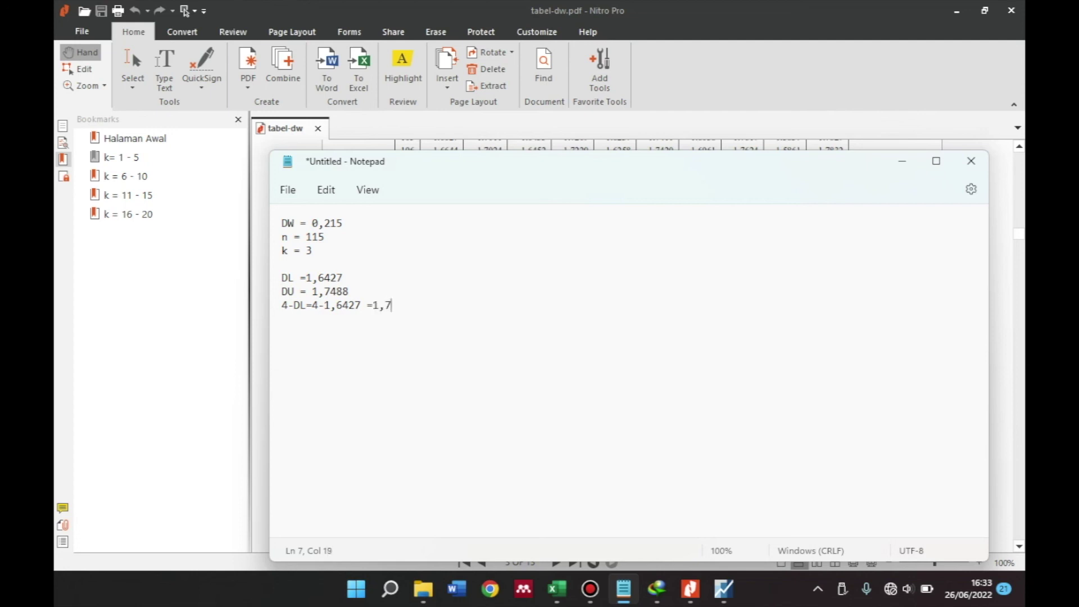
pyautogui.write('488')
# Add the line 4-DU=4-1,7488 =2,252 below the 4-DL calculation
pyautogui.press('Return')
pyautogui.write('4-DU=4-1')
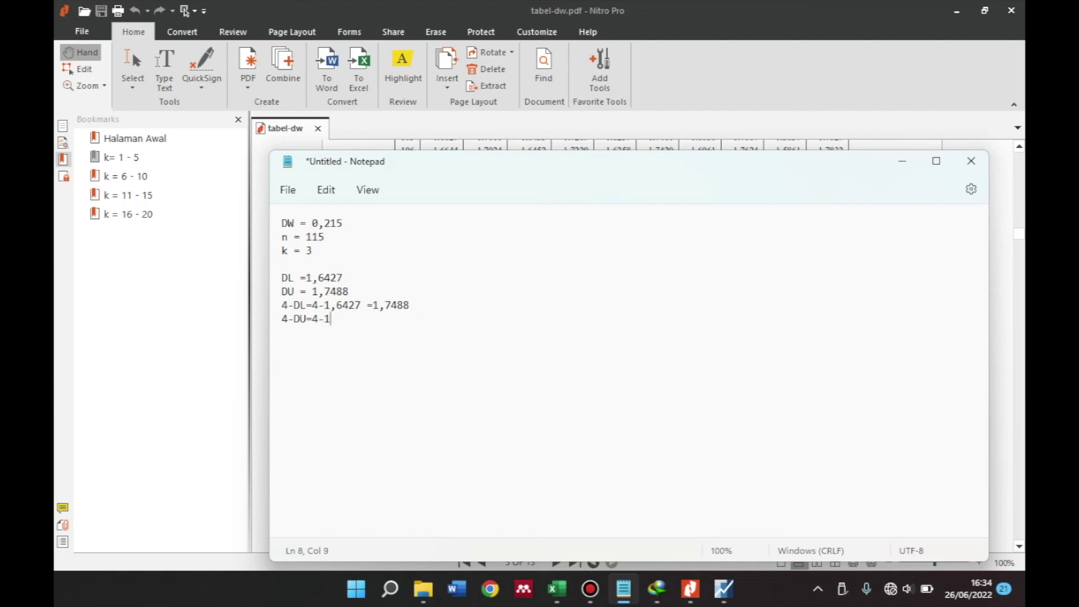
pyautogui.write(',7488 =')
pyautogui.write('2,252')
# Add the no-autocorrelation criterion Du<DW<4-DU as the note's last line and return to the regression output in EViews
pyautogui.press('Return')
pyautogui.write('Du')
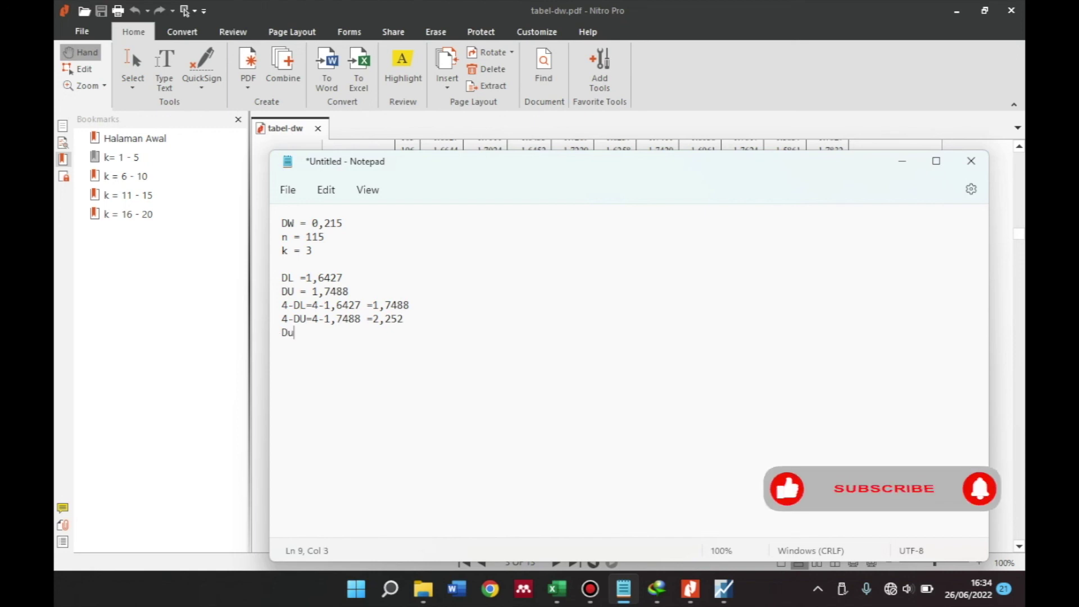
pyautogui.write('<DW<4')
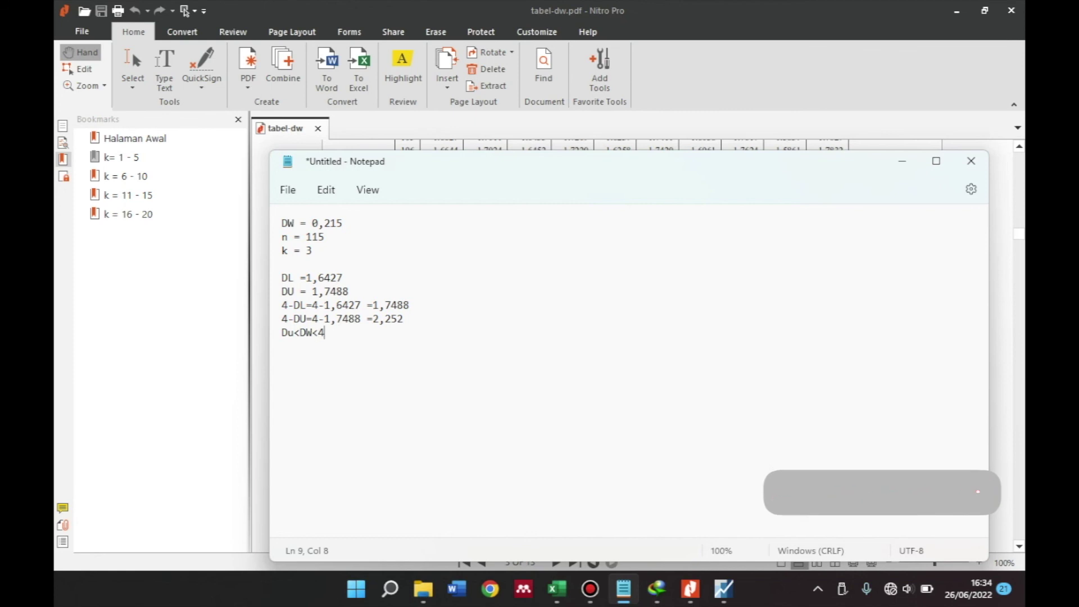
pyautogui.write('-DU')
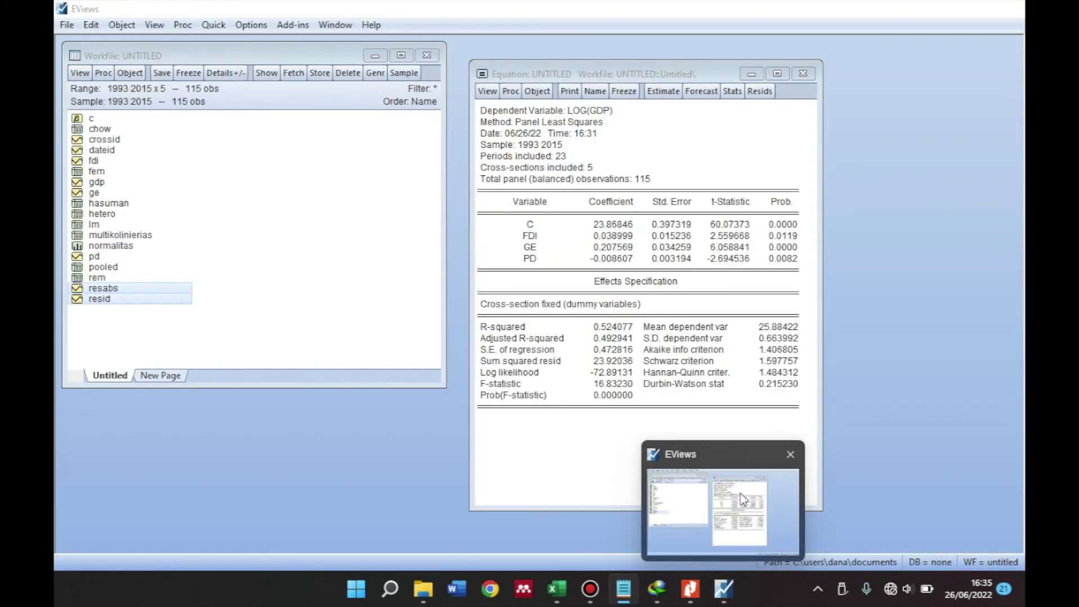
pyautogui.click(743, 496)
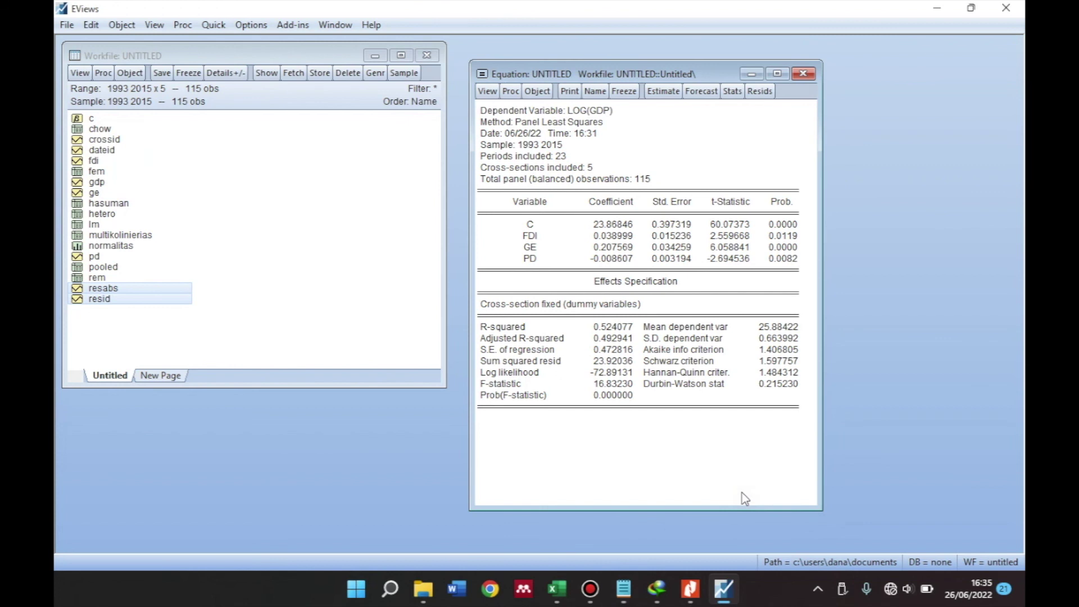